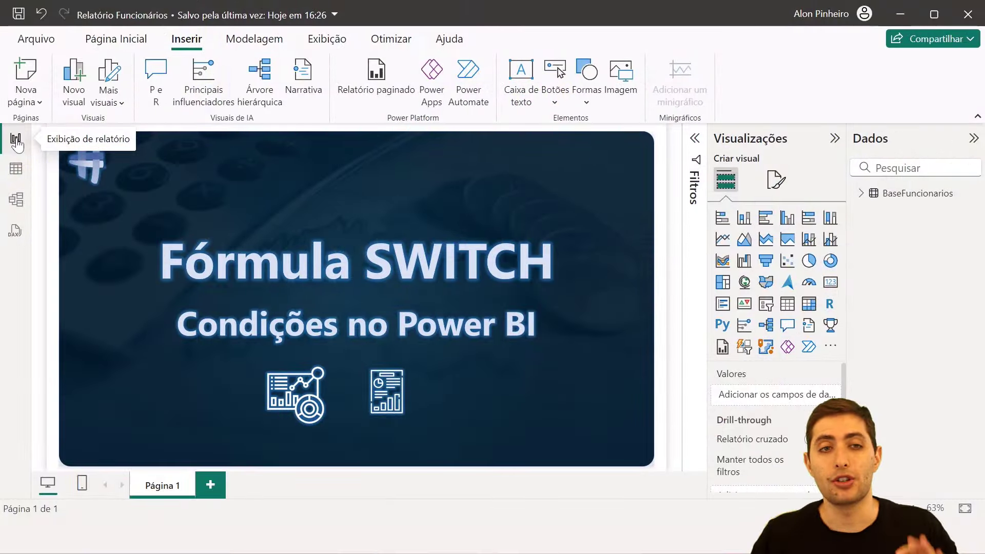
Show the BaseFuncionarios table data and sort its rows by ID RH in ascending order.
left_click(16, 169)
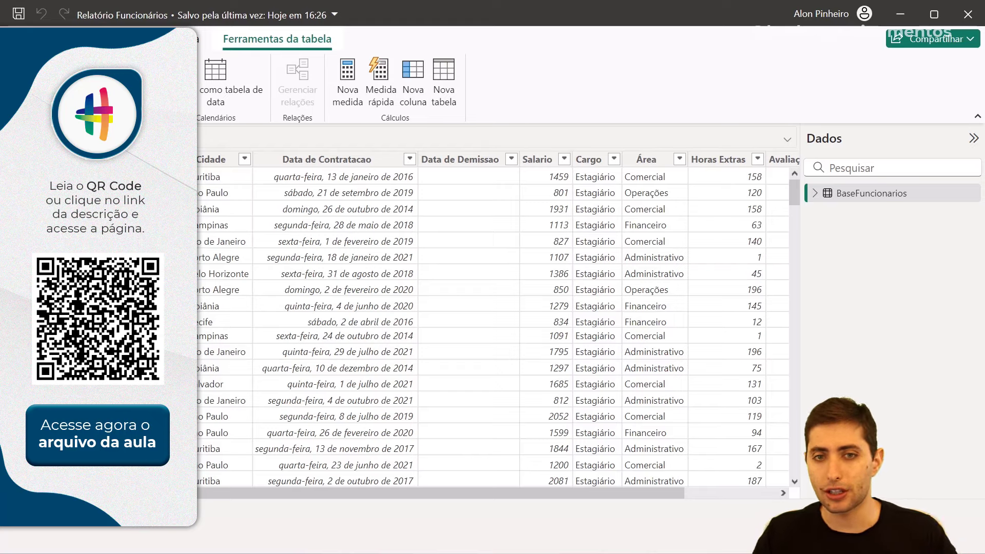
left_click(221, 164)
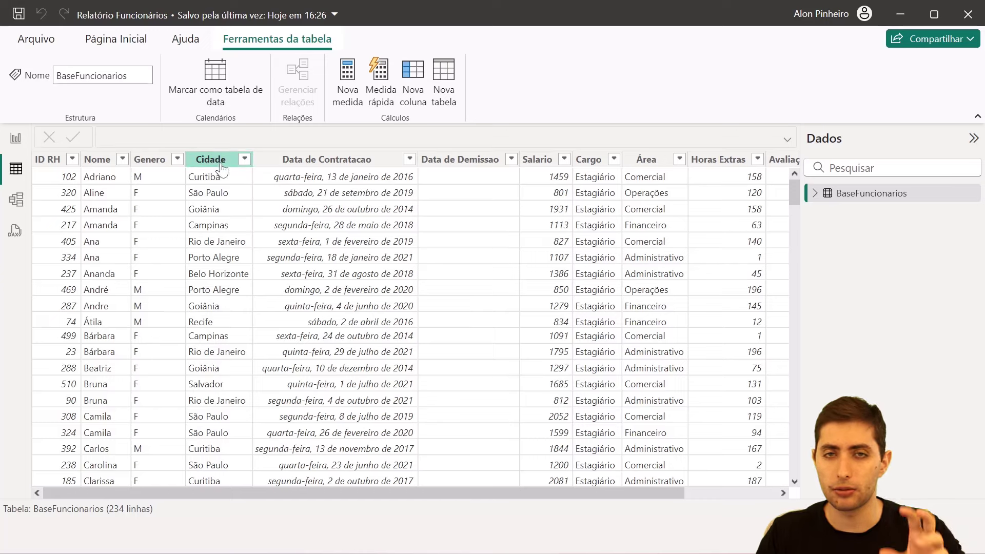
left_click(53, 160)
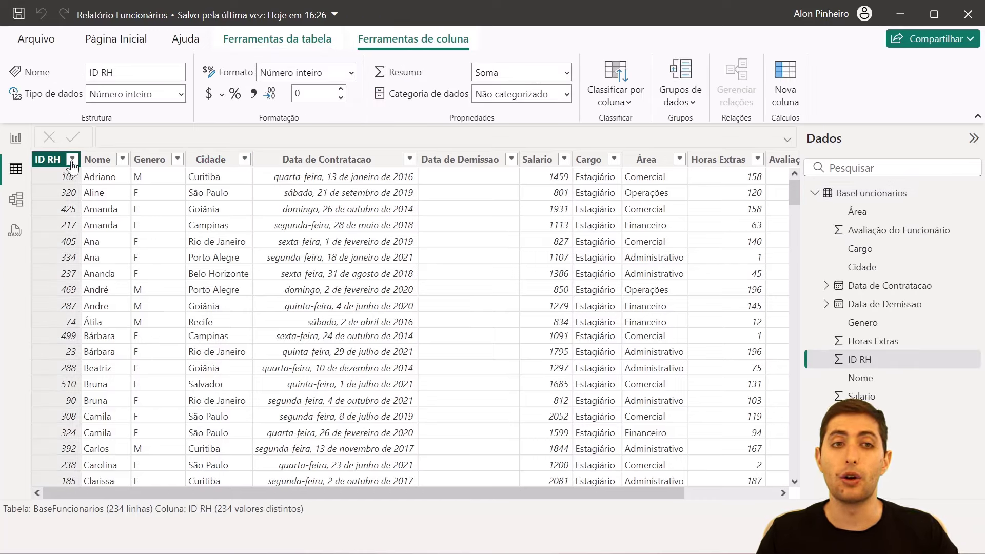
left_click(72, 160)
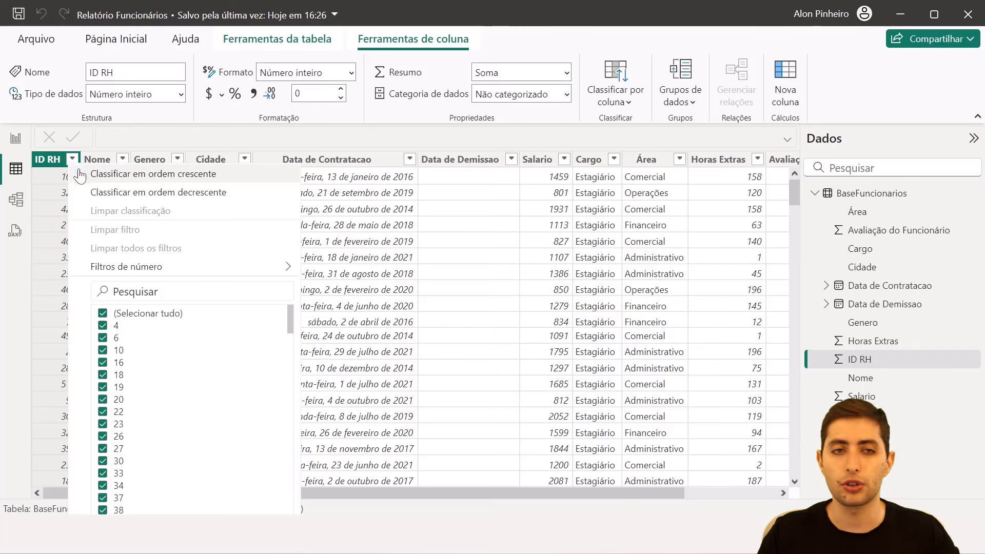
left_click(89, 174)
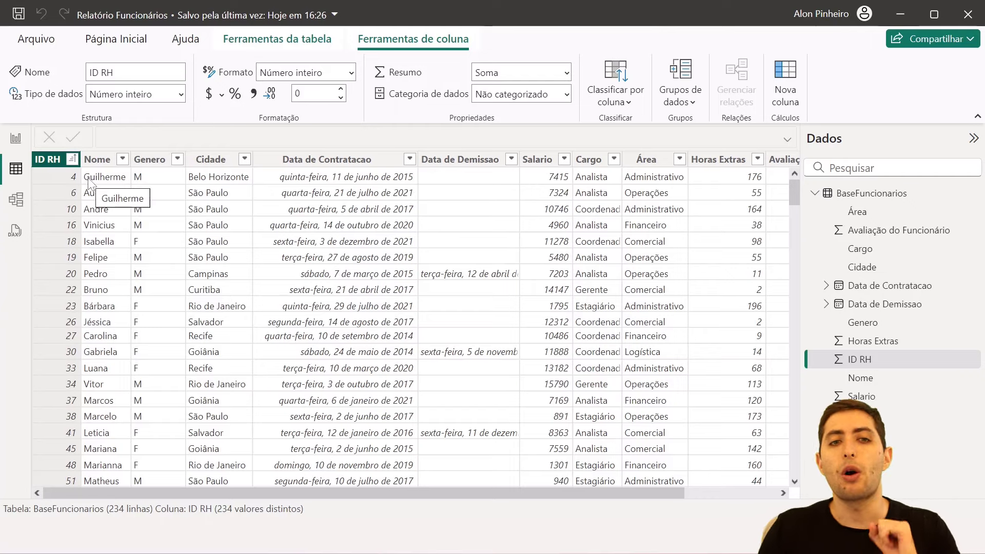
Set the Data de Demissao column's format to *14/03/2001 (Short Date).
left_click(467, 161)
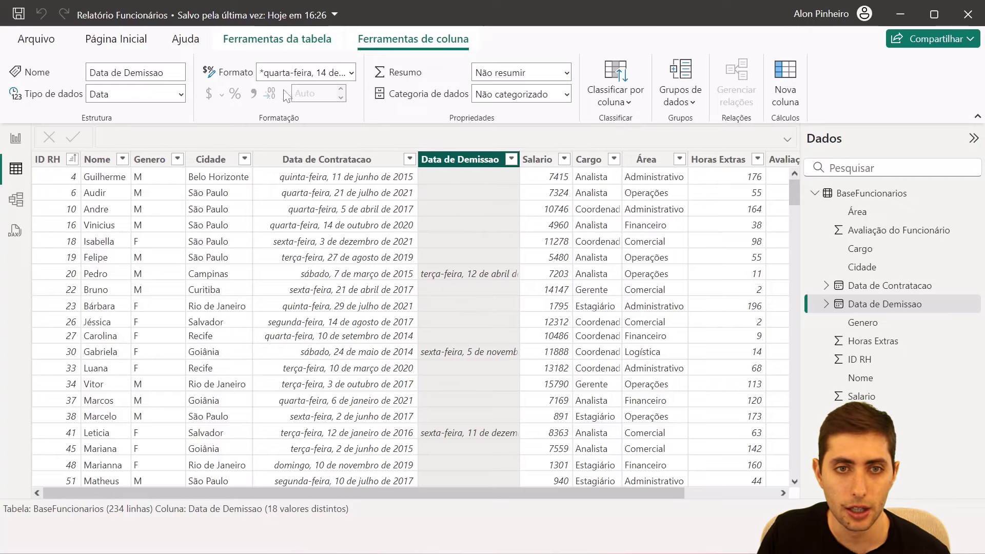
left_click(352, 72)
left_click(336, 117)
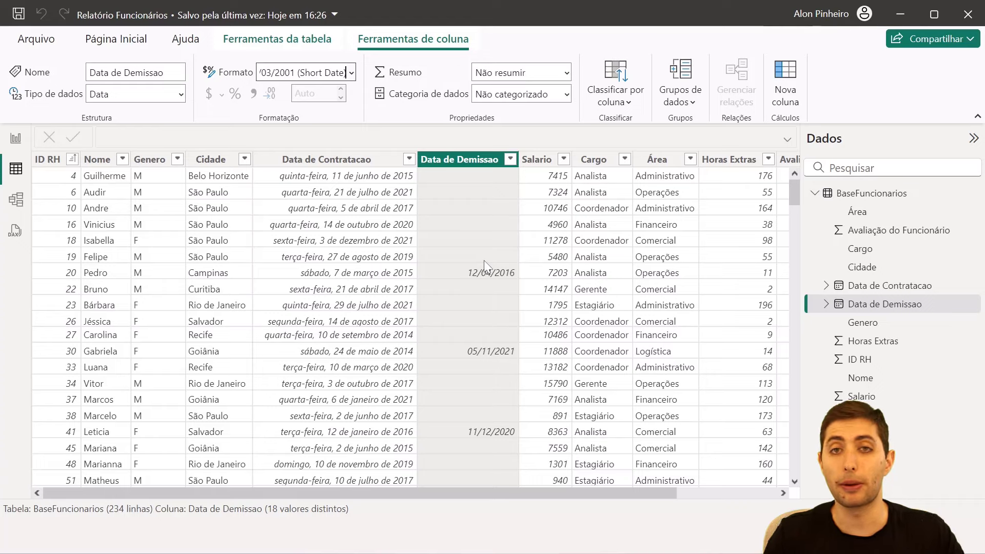
Add a calculated column named "Status Funcionário" to the BaseFuncionarios table.
scroll(503, 226, "right", 1)
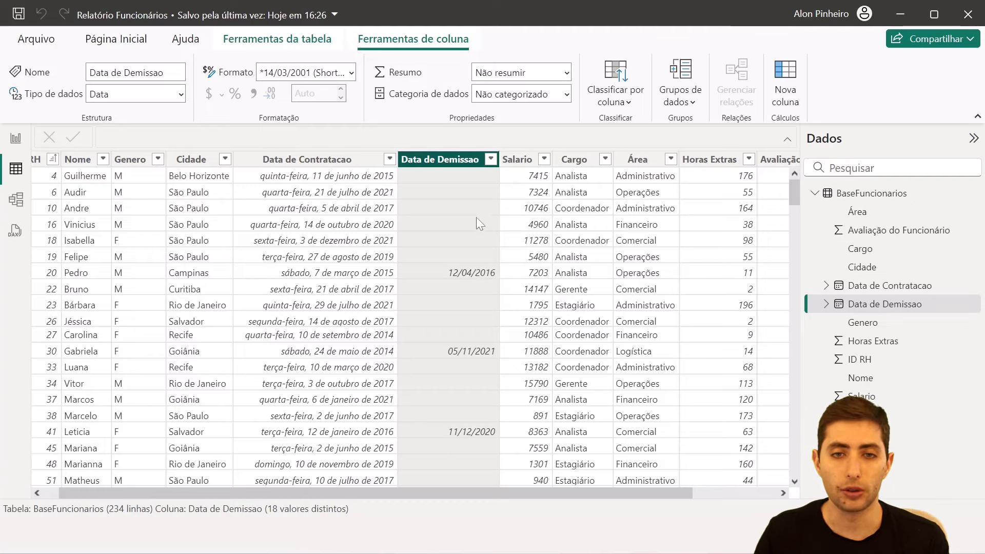
right_click(439, 247)
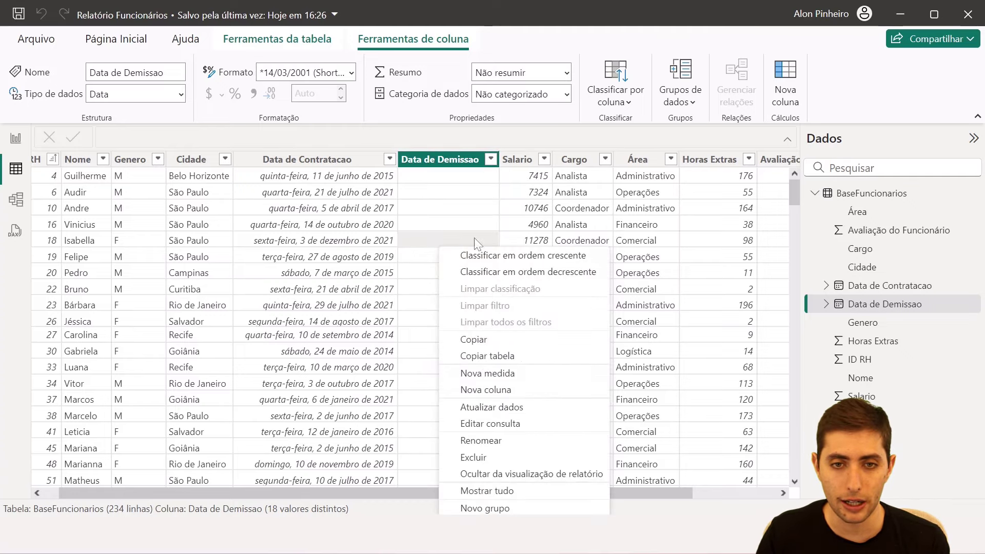
left_click(520, 393)
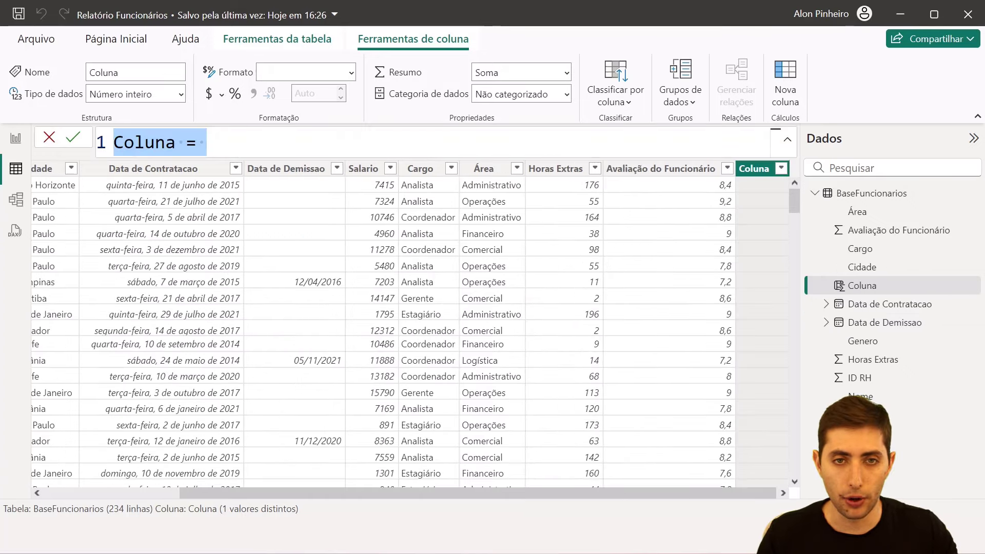
key("Left")
key("ctrl+shift+Right")
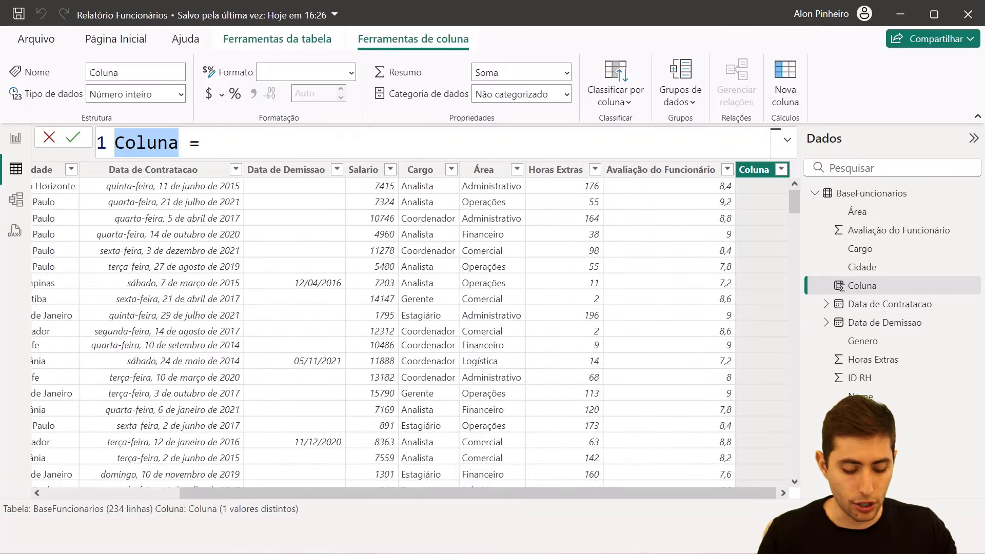
type("F")
key("BackSpace")
type("Stat")
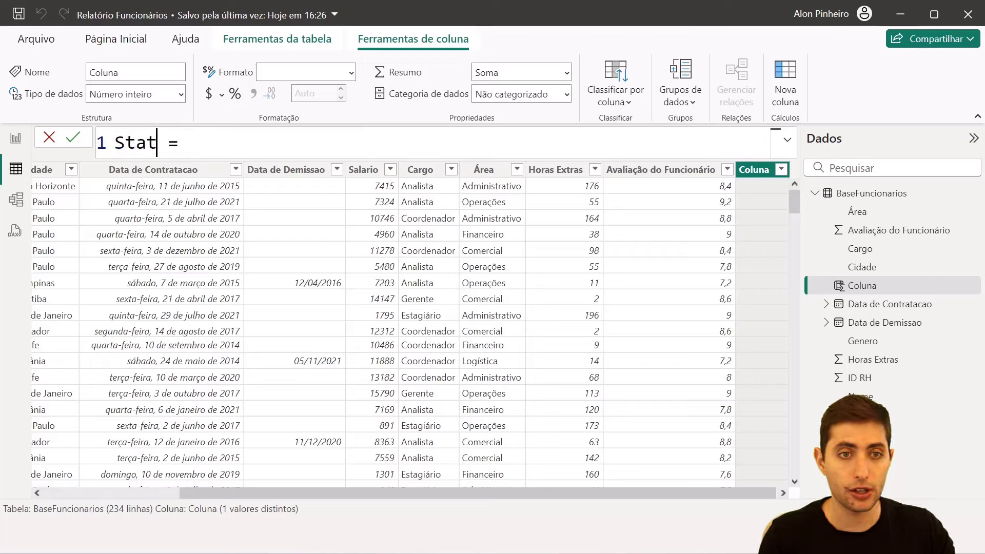
type("us Funcionário")
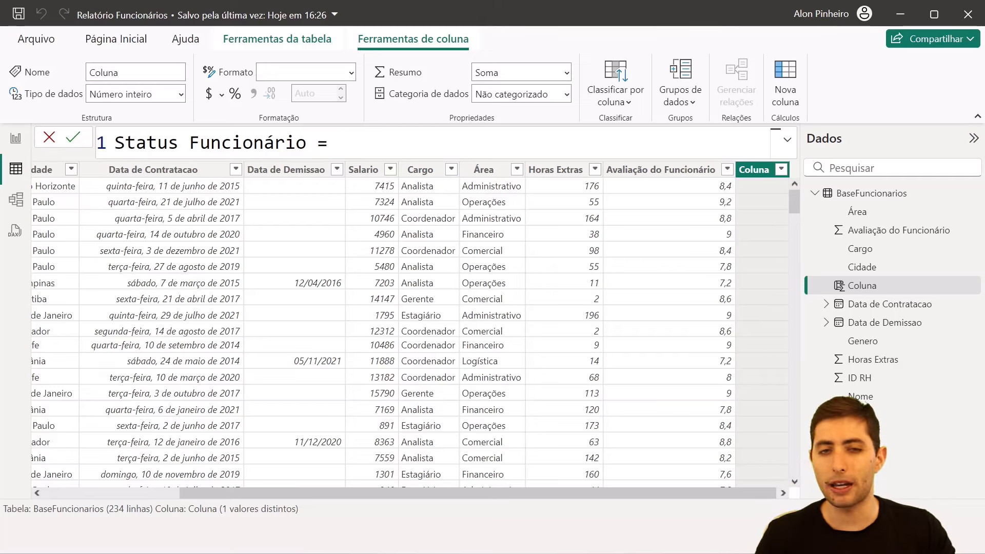
Start a SWITCH function on a new formula line with BaseFuncionarios[Data de Demissao] as its expression.
key("shift+Return")
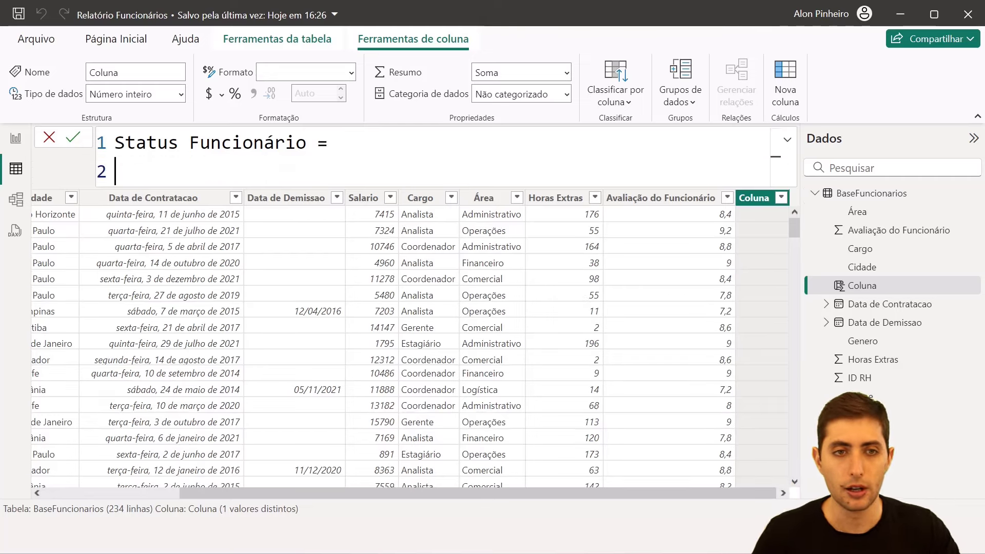
type("swi")
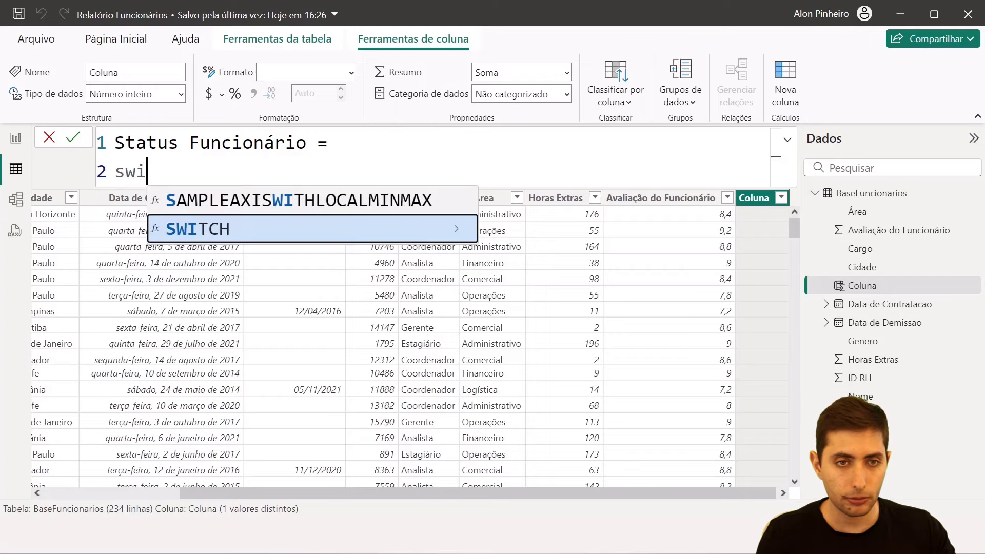
key("Tab")
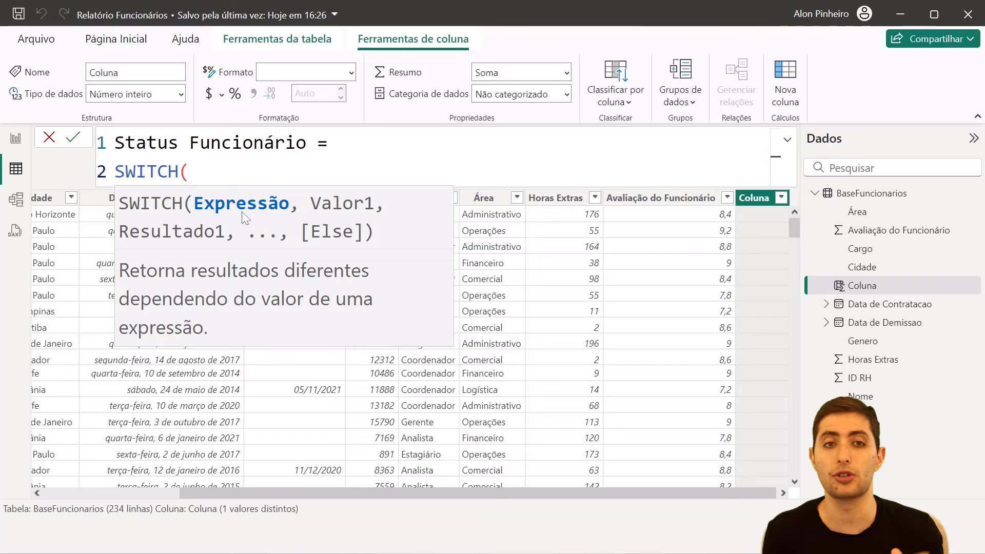
type("da")
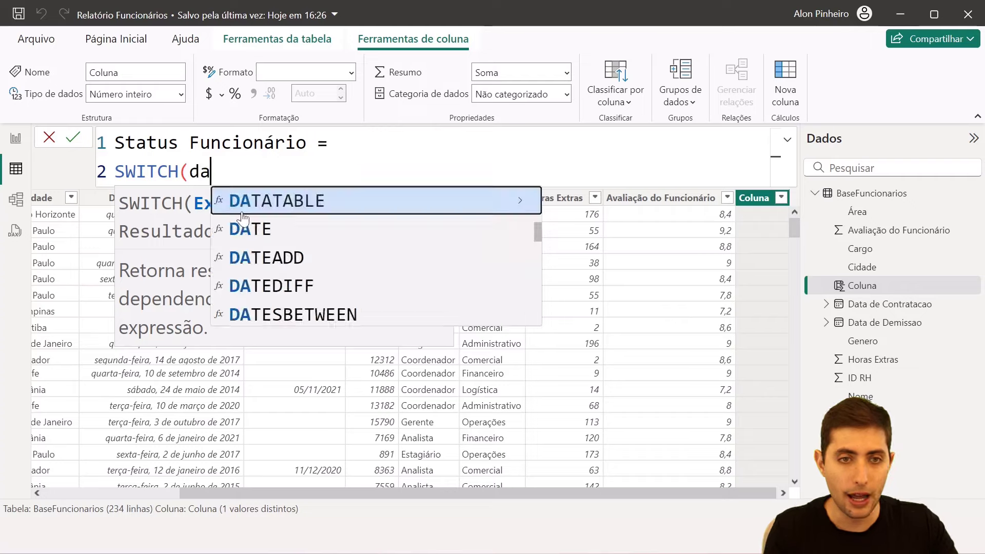
type("ta de d")
key("Tab")
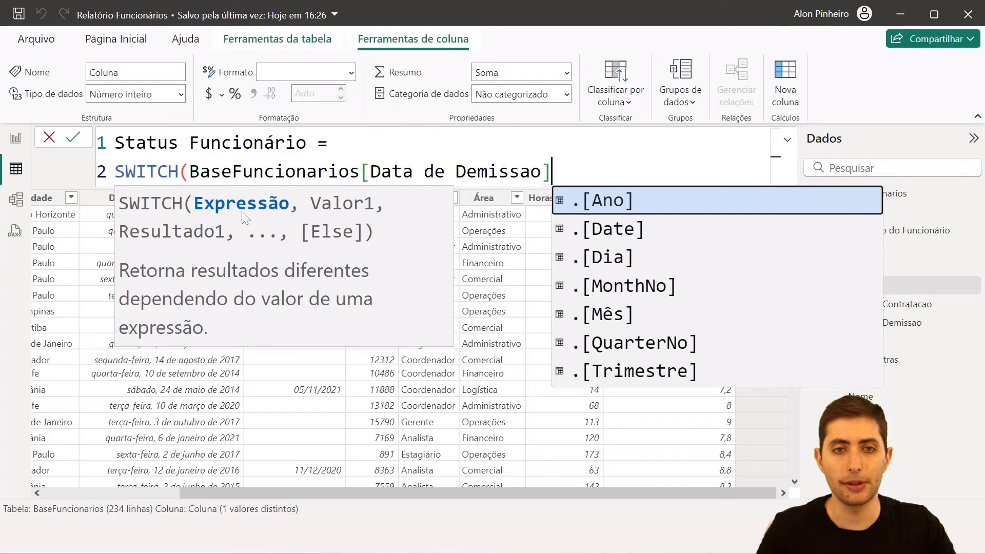
key("Escape")
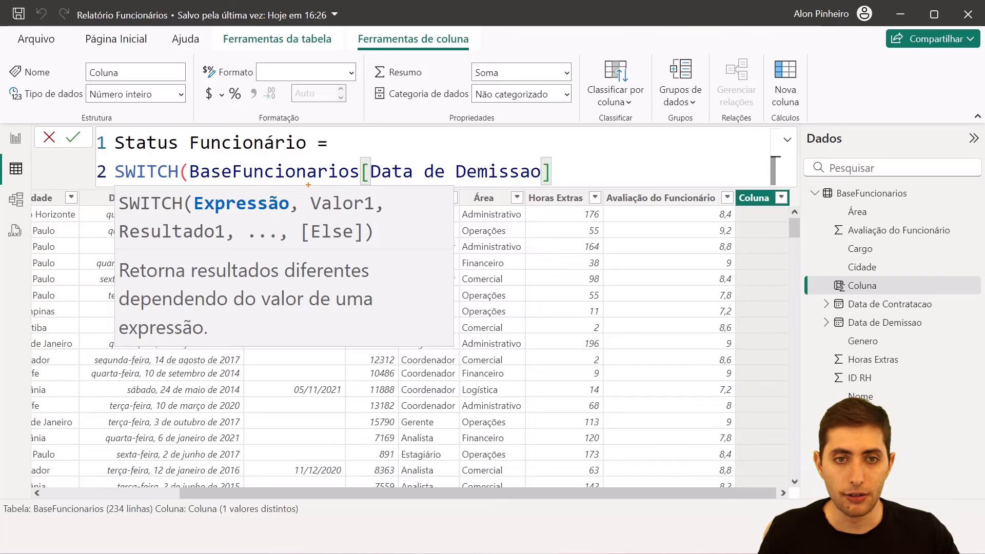
left_click_drag(308, 185, 382, 213)
left_click_drag(110, 215, 224, 248)
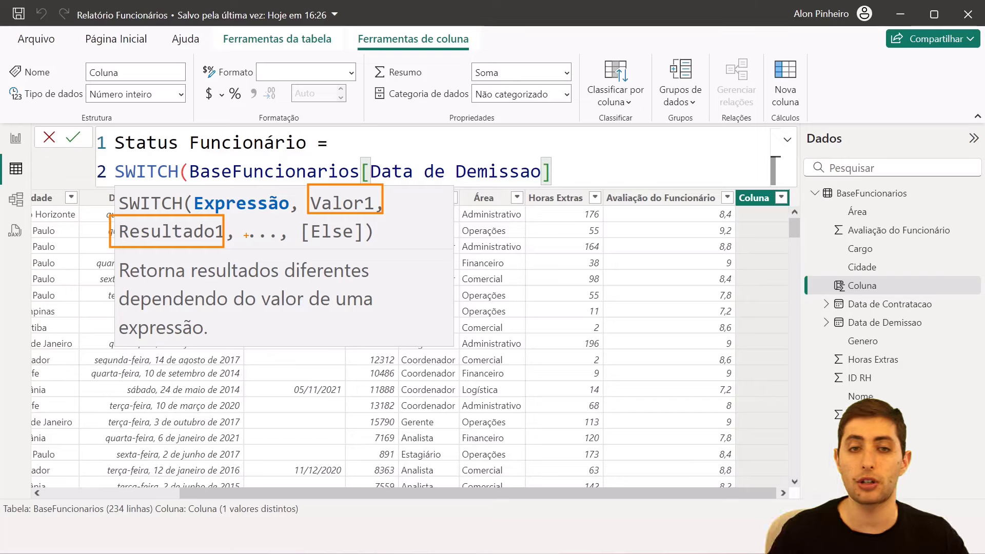
key("ctrl+z")
key("ctrl+z")
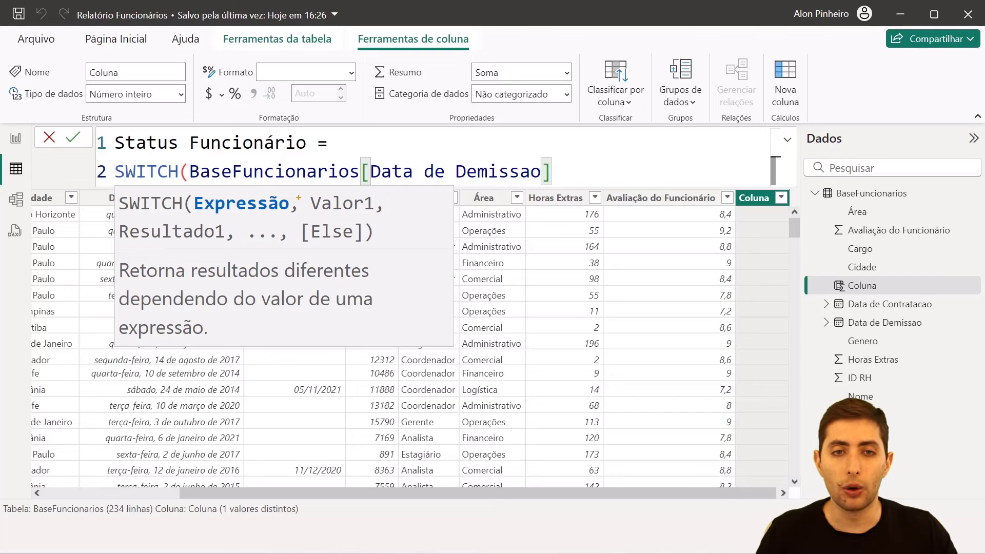
left_click_drag(298, 188, 375, 218)
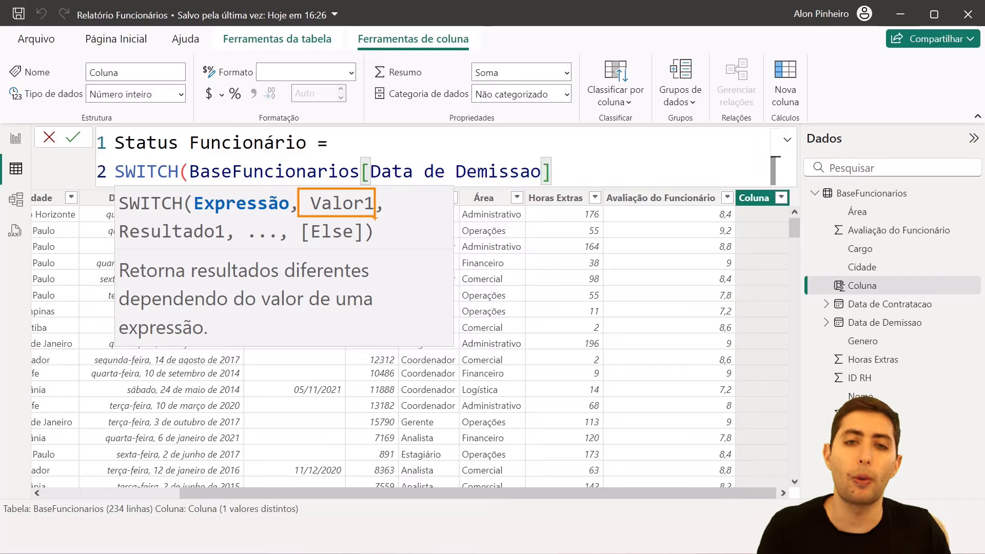
mouse_move(570, 181)
left_mouse_down()
mouse_move(549, 164)
mouse_move(190, 153)
left_mouse_up()
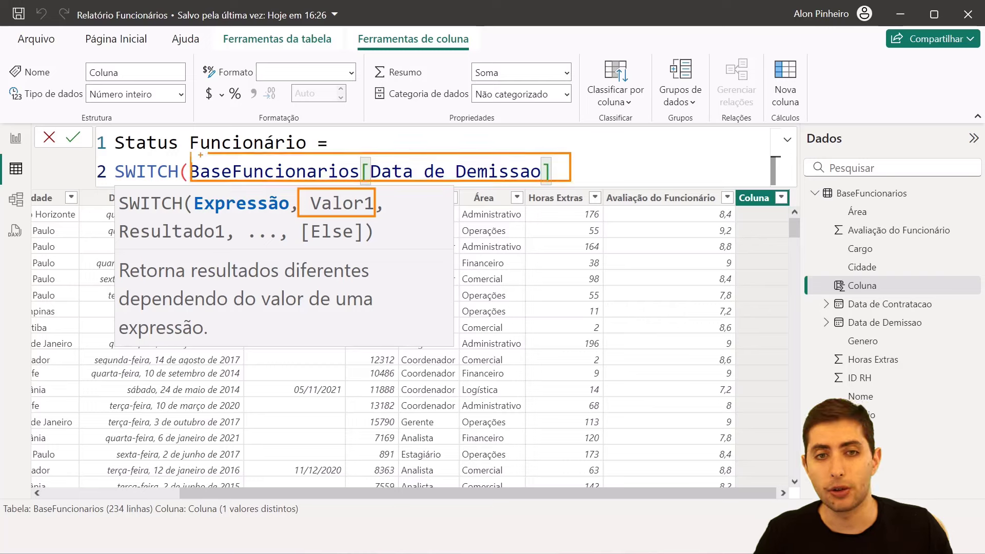
key("ctrl+z")
key("ctrl+z")
left_click_drag(376, 198, 434, 191)
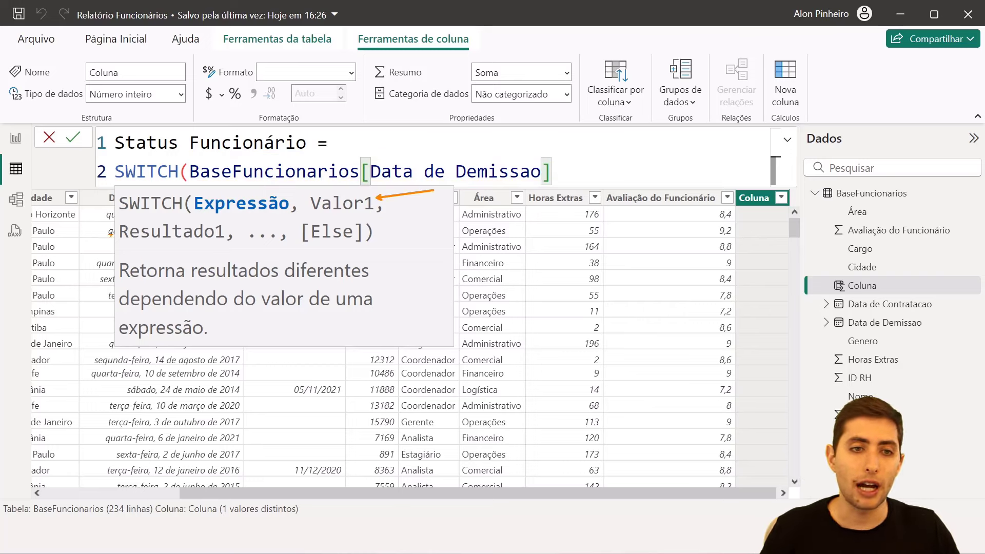
left_click_drag(114, 215, 226, 251)
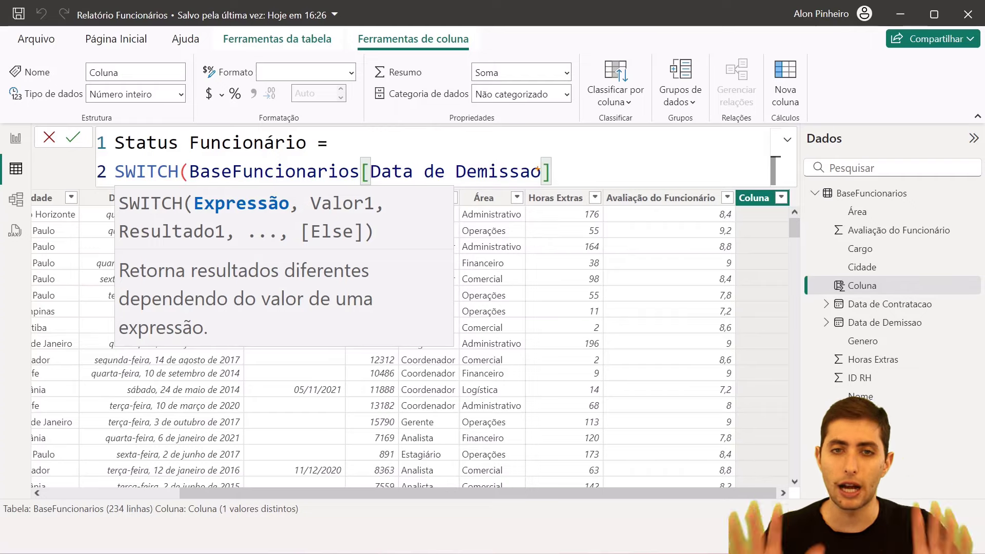
key("Escape")
Add BLANK() on a new line as the SWITCH function's first comparison value, followed by a comma.
type(",")
key("shift+Return")
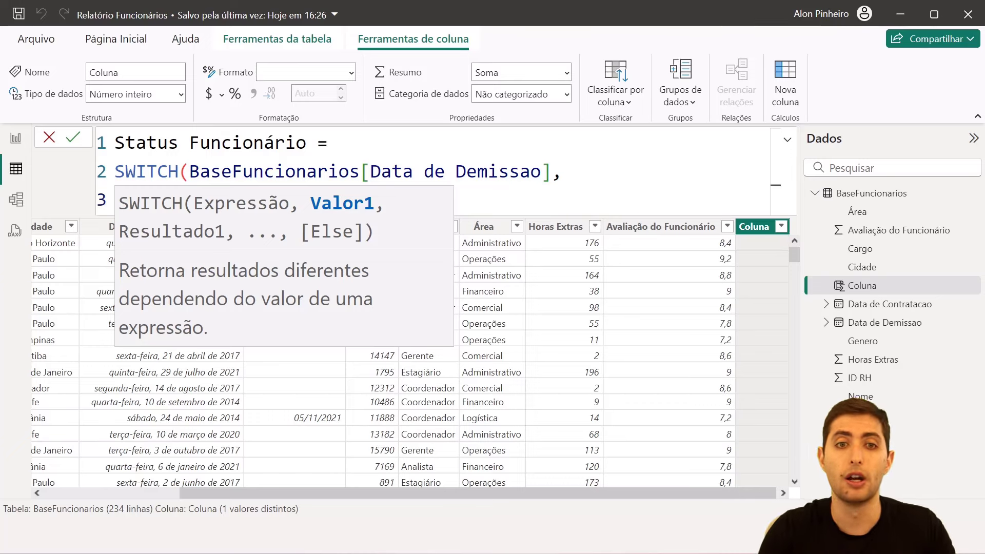
key("Escape")
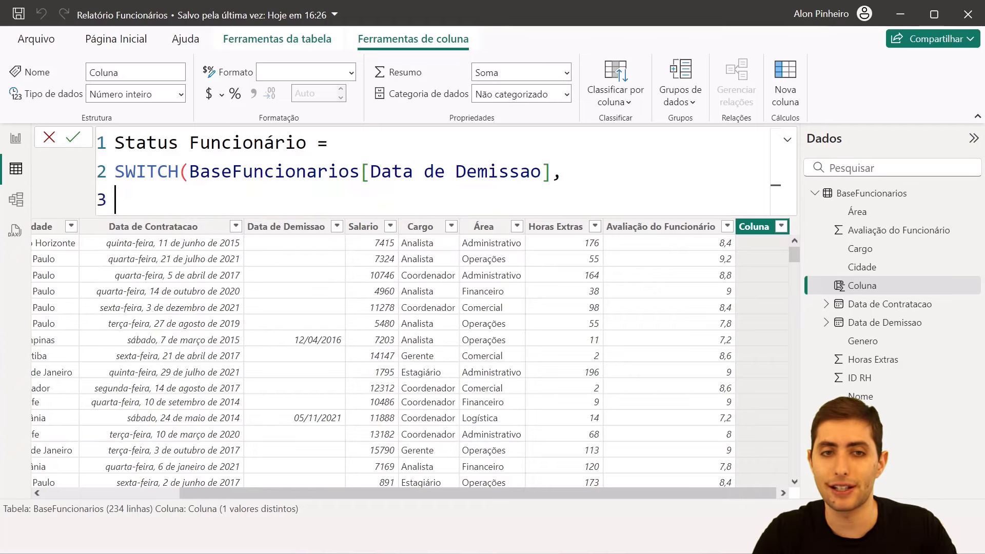
type("bla")
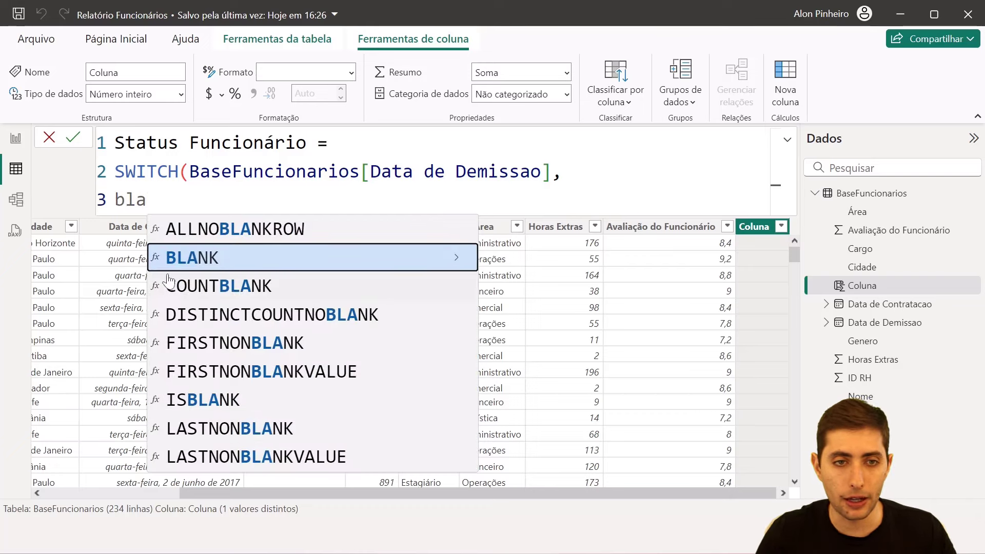
left_click(156, 257)
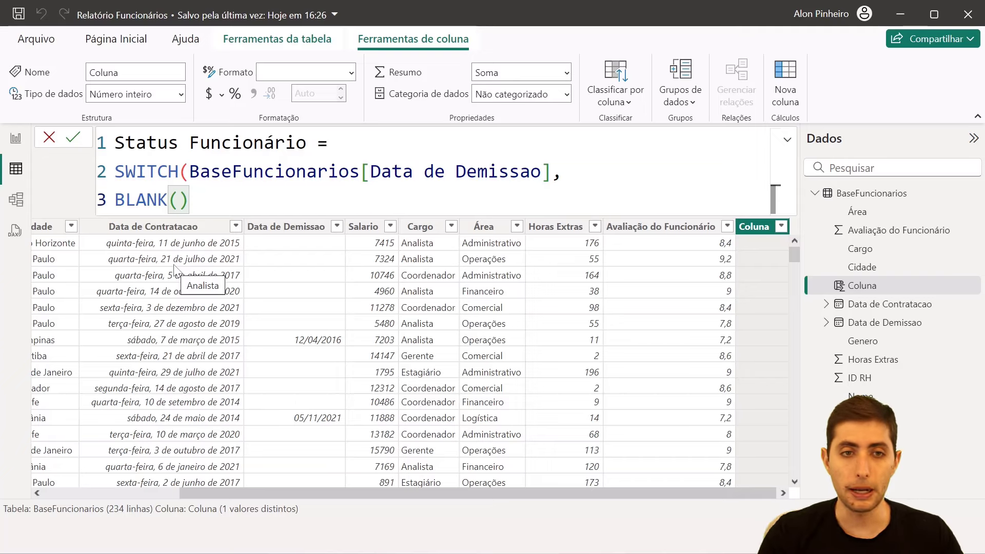
left_click_drag(190, 171, 541, 171)
left_click_drag(190, 200, 114, 200)
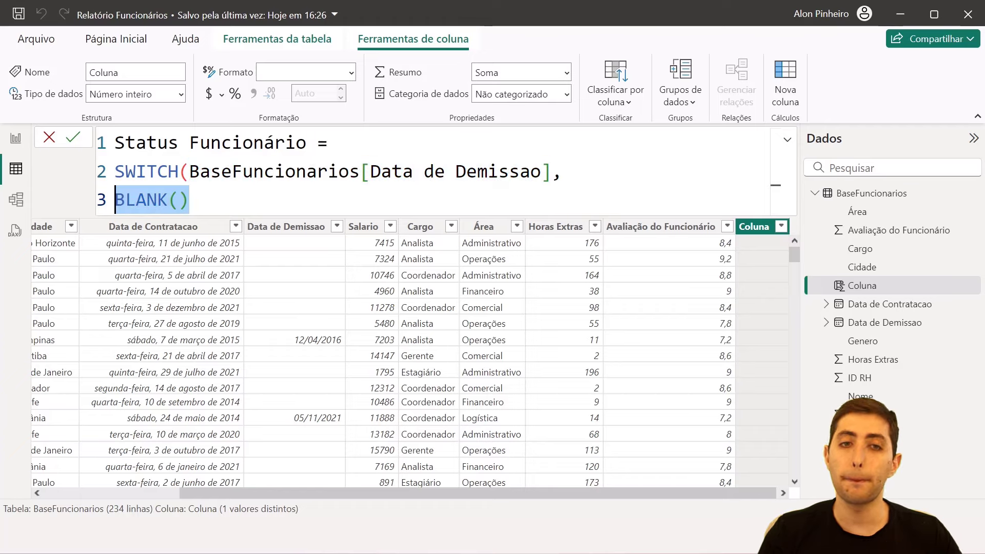
left_click(189, 200)
type(",")
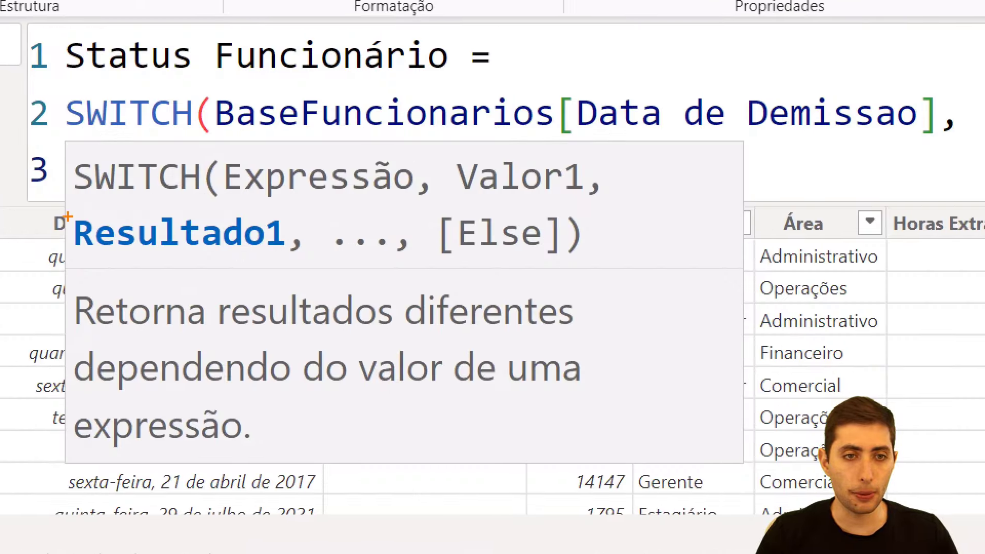
left_click_drag(56, 209, 296, 269)
key("Escape")
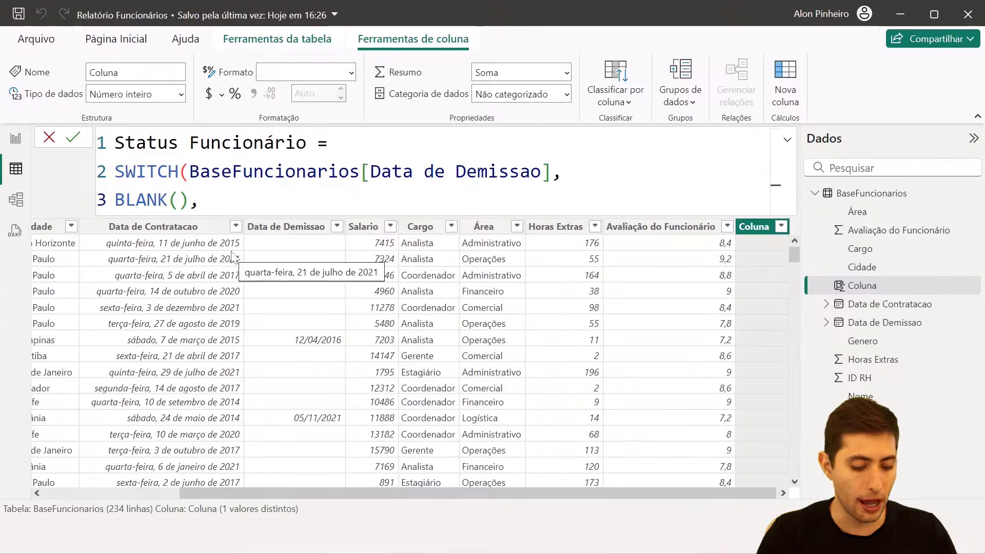
key("BackSpace")
type(",")
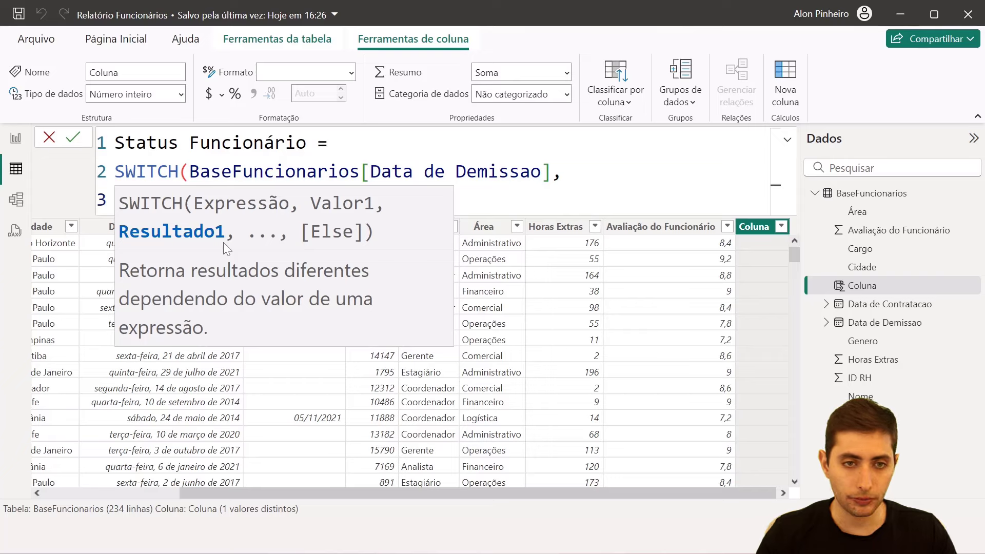
key("ctrl+2")
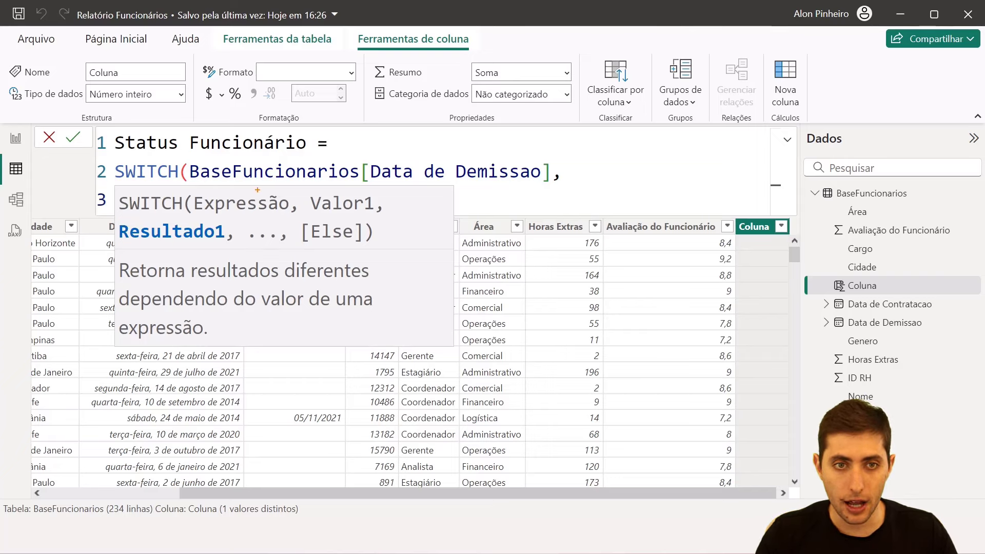
mouse_move(188, 188)
left_mouse_down()
mouse_move(268, 231)
mouse_move(351, 202)
mouse_move(383, 211)
left_mouse_up()
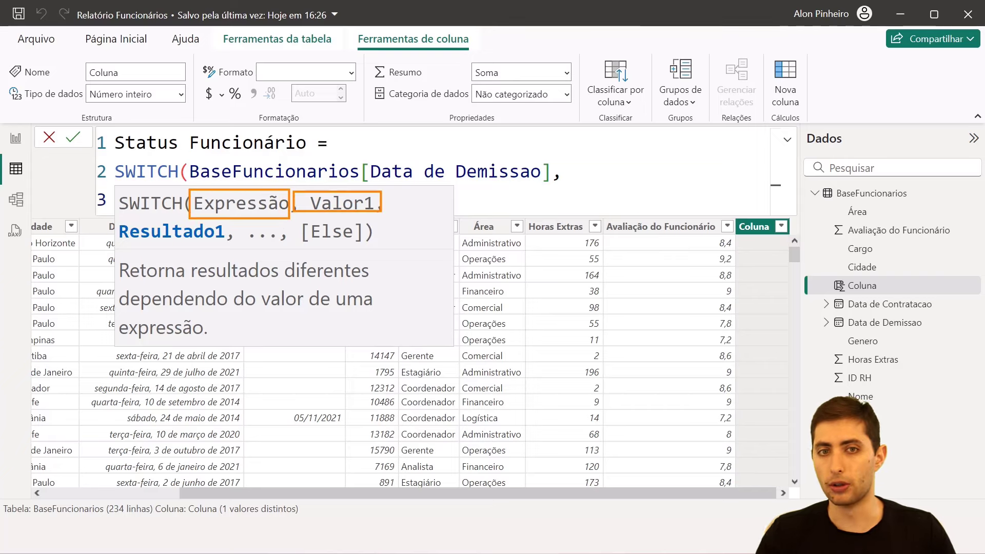
key("ctrl+z")
key("ctrl+z")
mouse_move(187, 193)
left_mouse_down()
mouse_move(234, 215)
mouse_move(290, 219)
left_mouse_up()
left_click_drag(580, 140, 548, 156)
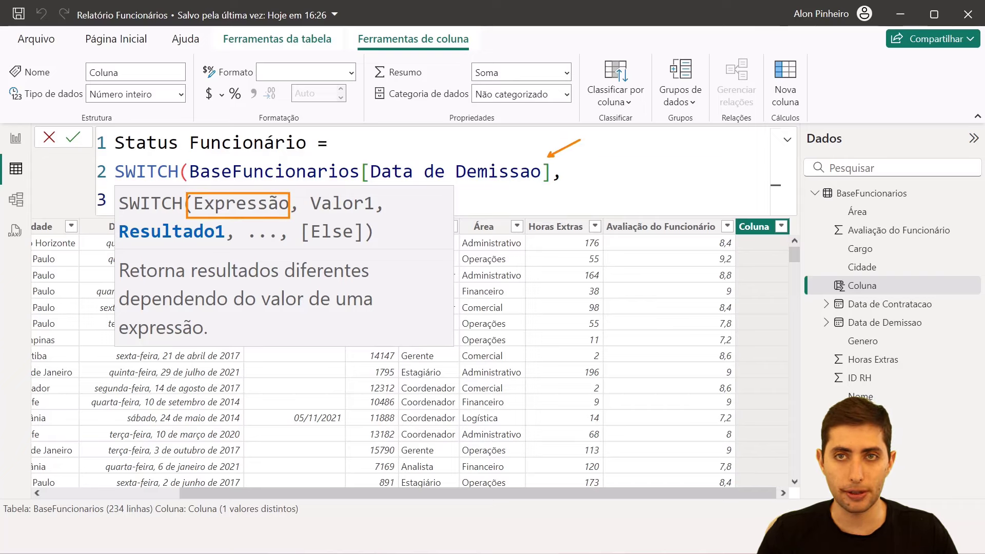
left_click_drag(303, 189, 375, 212)
left_click_drag(217, 276, 204, 243)
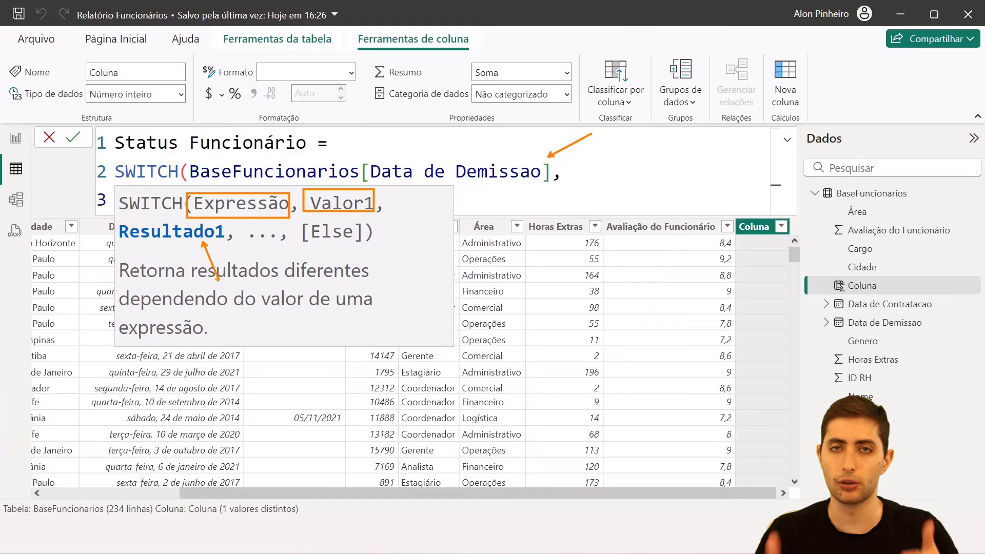
key("Escape")
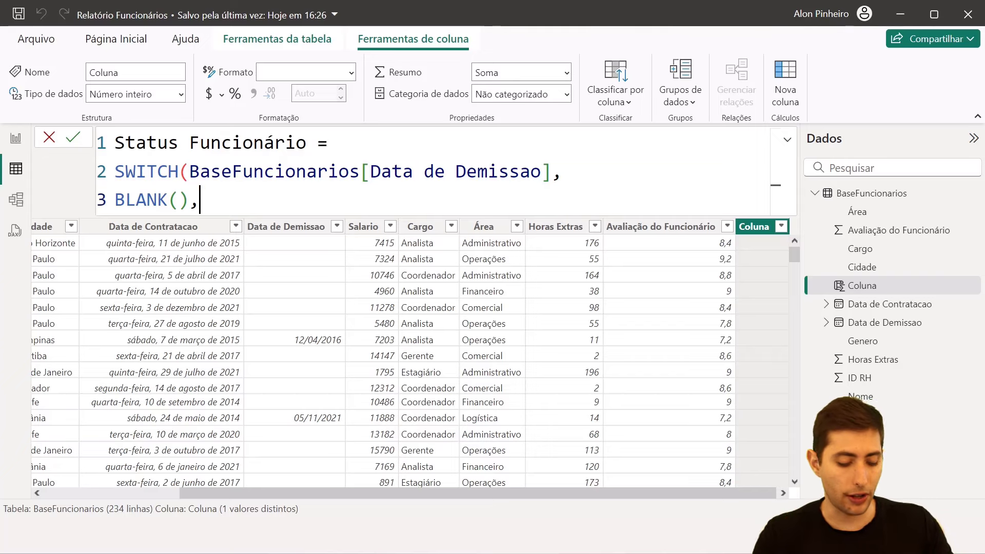
Add "Funcionário Ativo" as the result for the BLANK() value in the SWITCH formula, followed by a comma.
type("\"Funcionário Ativo\"")
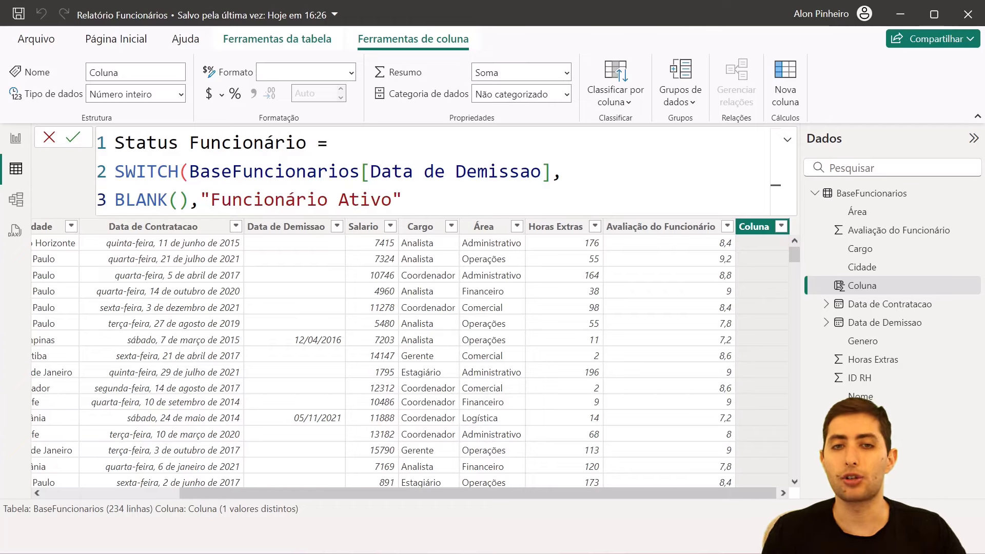
type(",")
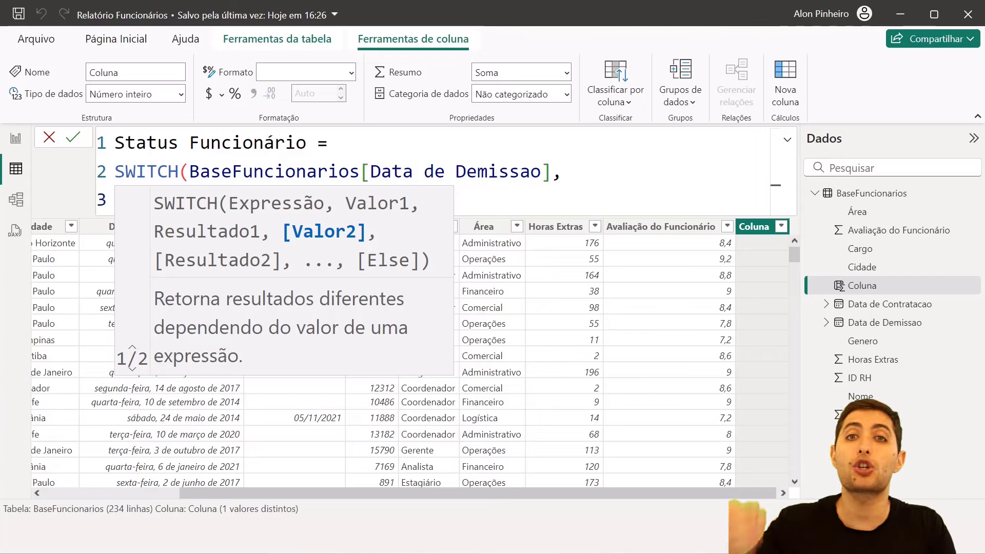
key("Escape")
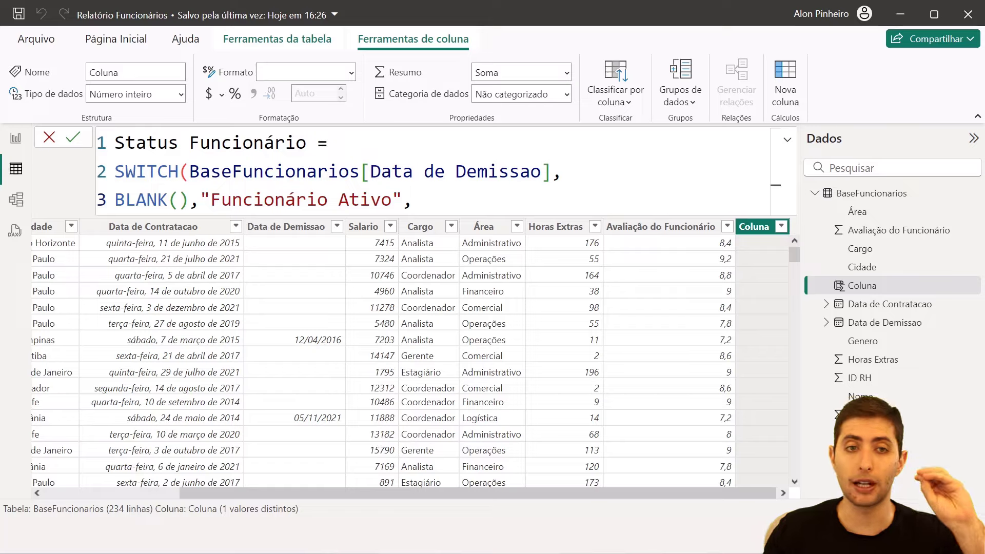
double_click(141, 199)
double_click(269, 200)
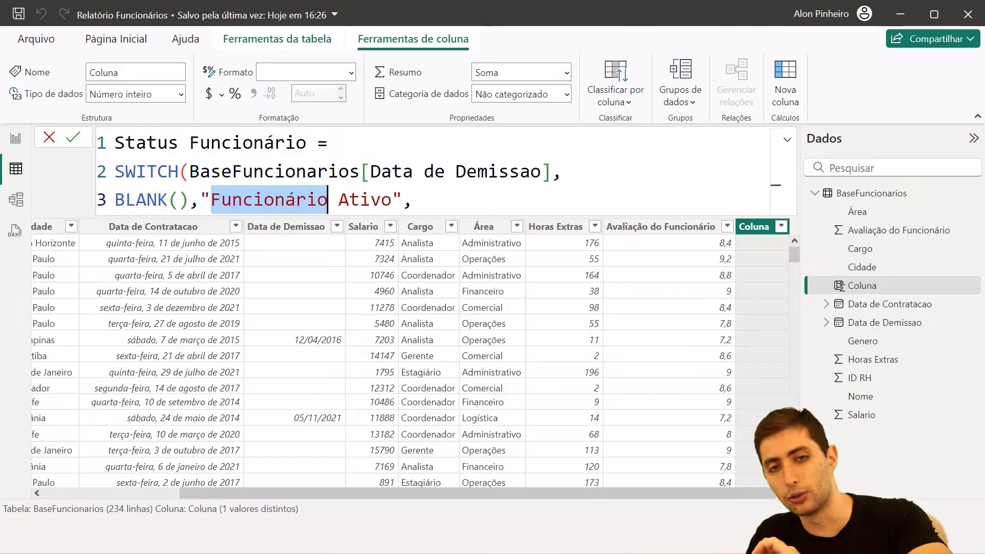
left_click(413, 200)
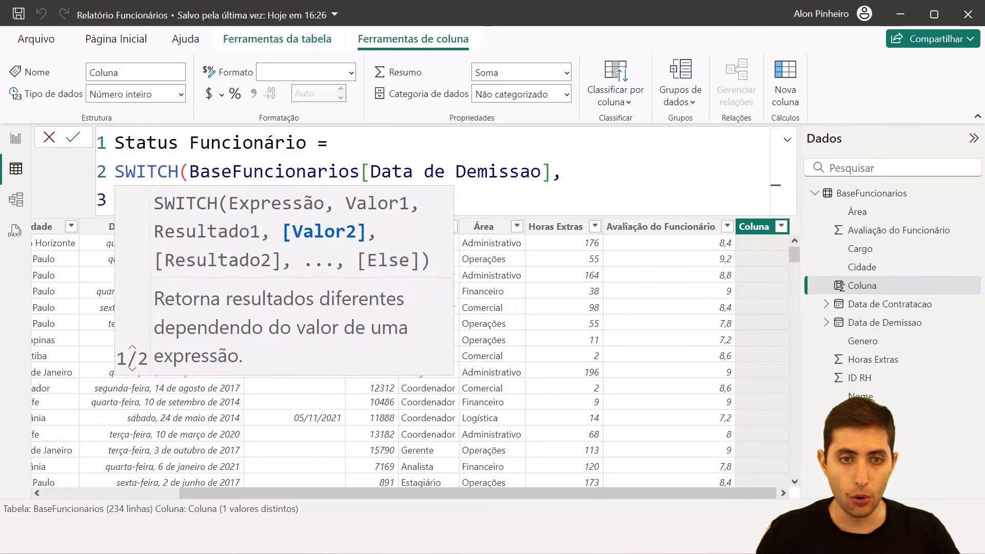
key("ctrl+1")
left_click(252, 260)
left_click_drag(306, 157, 498, 220)
left_click_drag(30, 228, 331, 284)
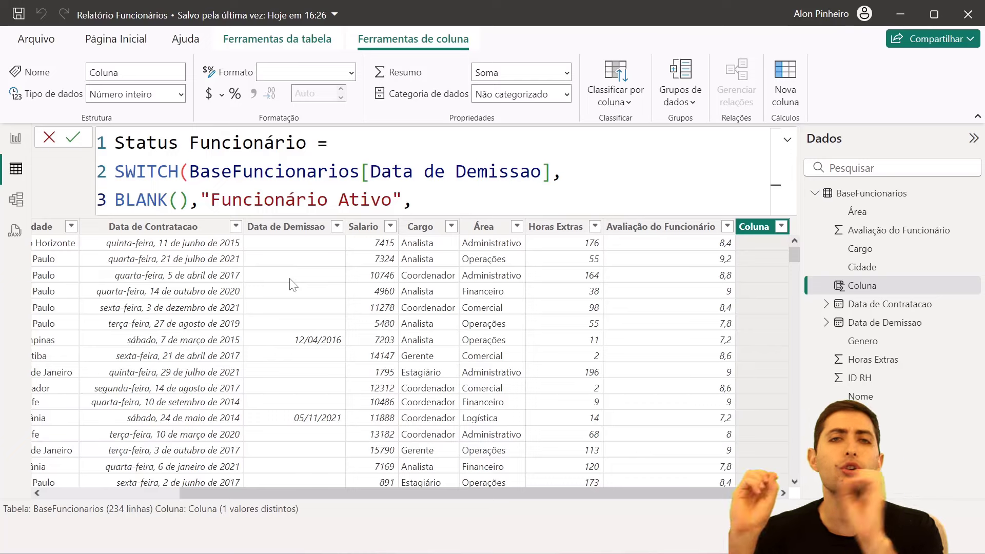
Add "Funcionário Desligado" as the SWITCH function's else result and close the function's parenthesis.
type("\"Funcion")
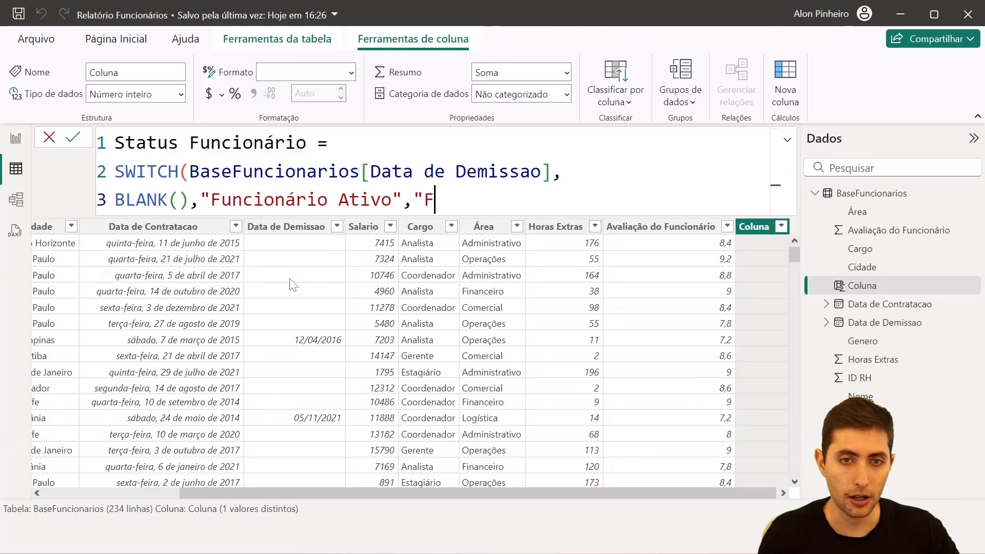
type("ário Desligado\"")
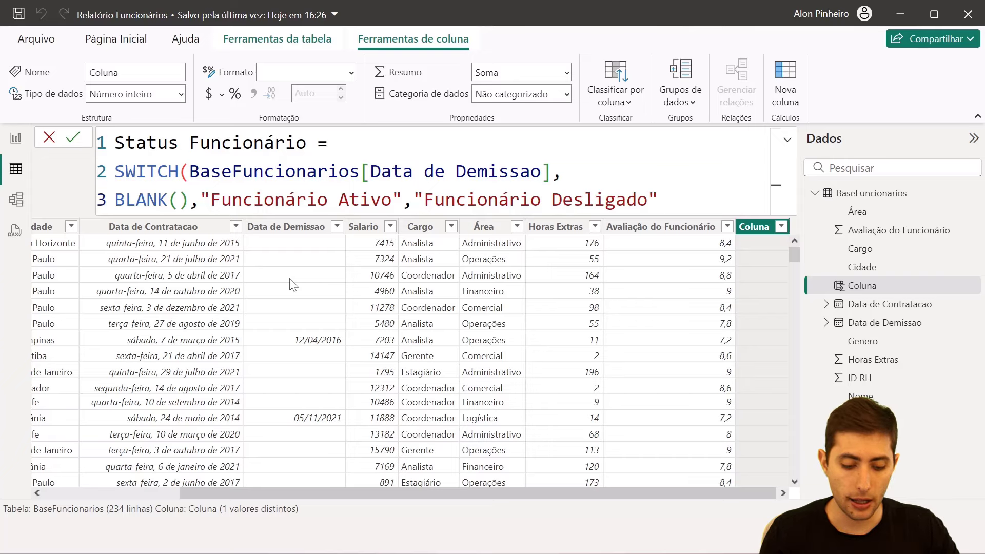
type(")")
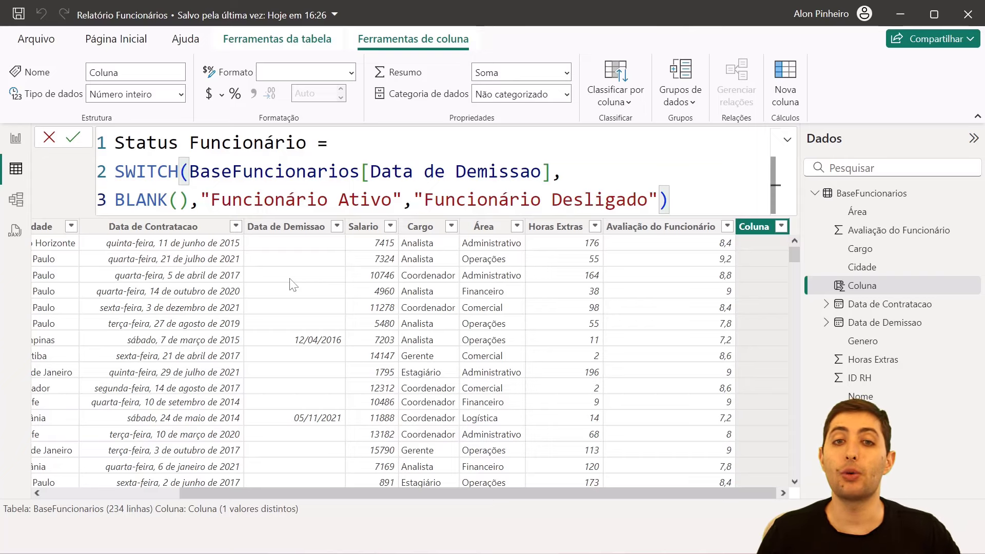
Break the formula so that "Funcionário Desligado" and the closing parenthesis each stand on their own line.
left_click(413, 199)
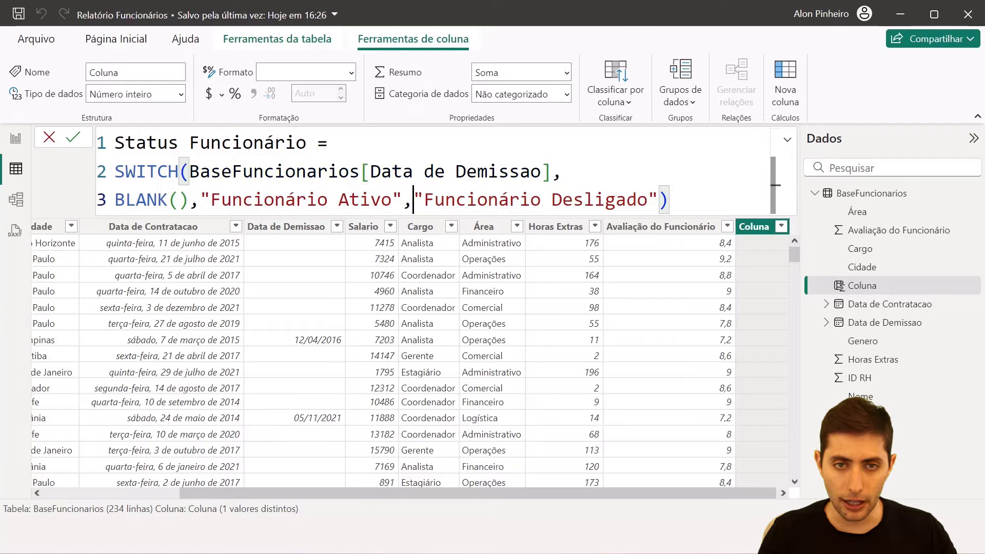
key("shift+Return")
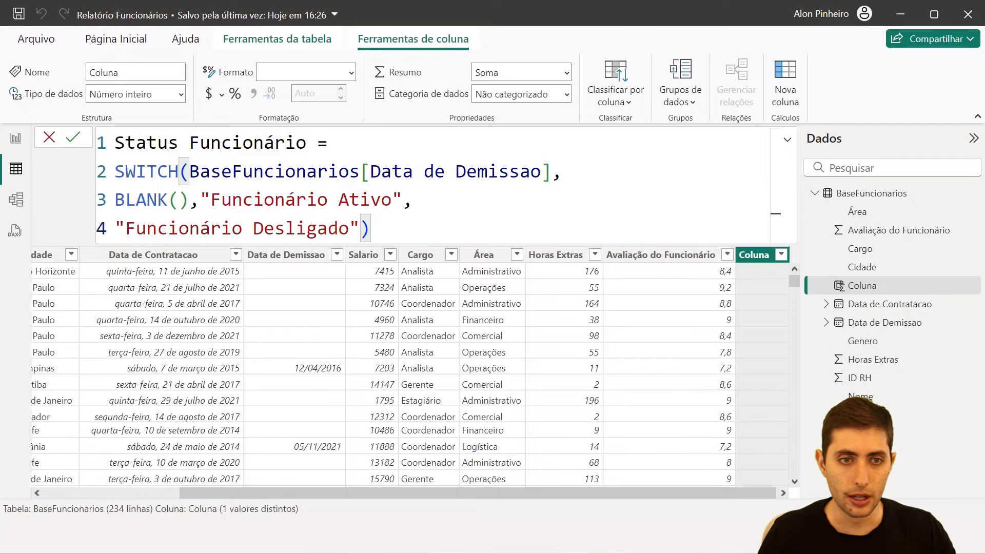
left_click(350, 228)
key("Right")
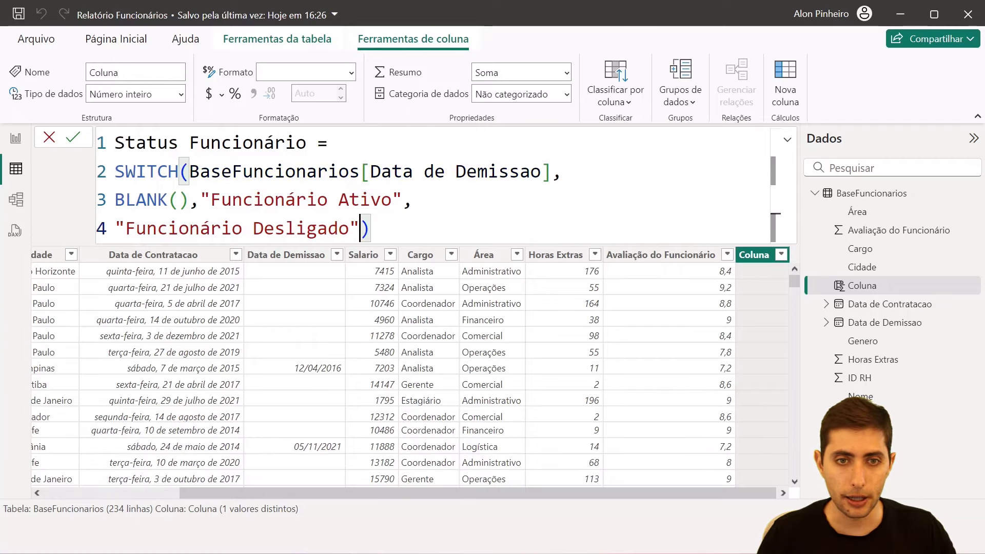
key("shift+Return")
Indent the BLANK(), "Funcionário Desligado" and closing parenthesis lines by one level and commit the column formula.
key("Up")
key("Up")
key("Down")
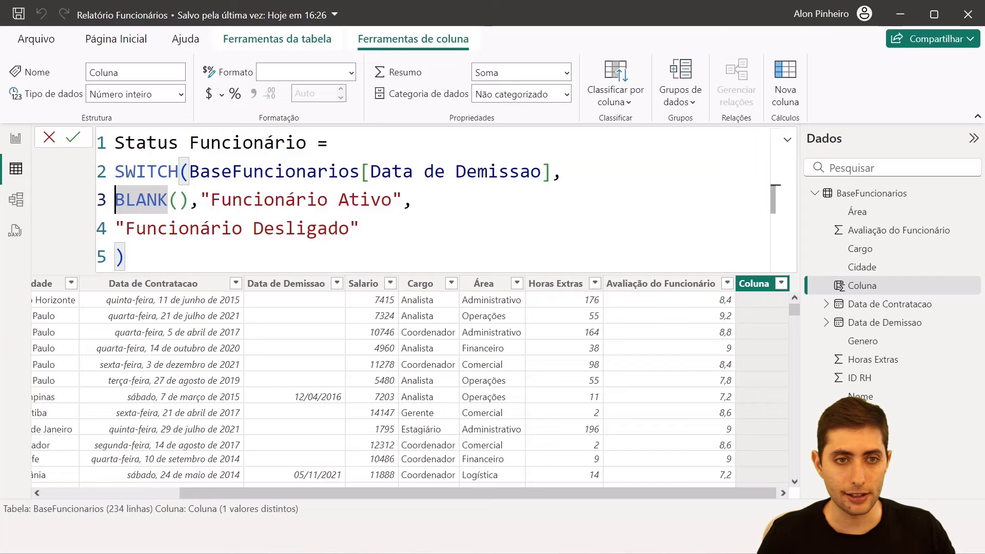
key("Tab")
key("Down")
key("Home")
key("Tab")
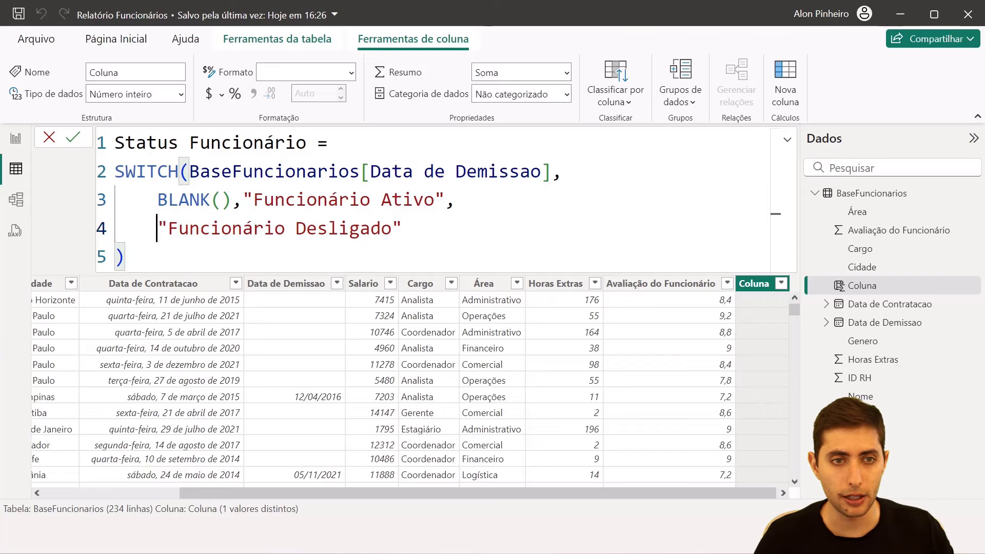
key("Down")
key("Home")
key("Tab")
key("Return")
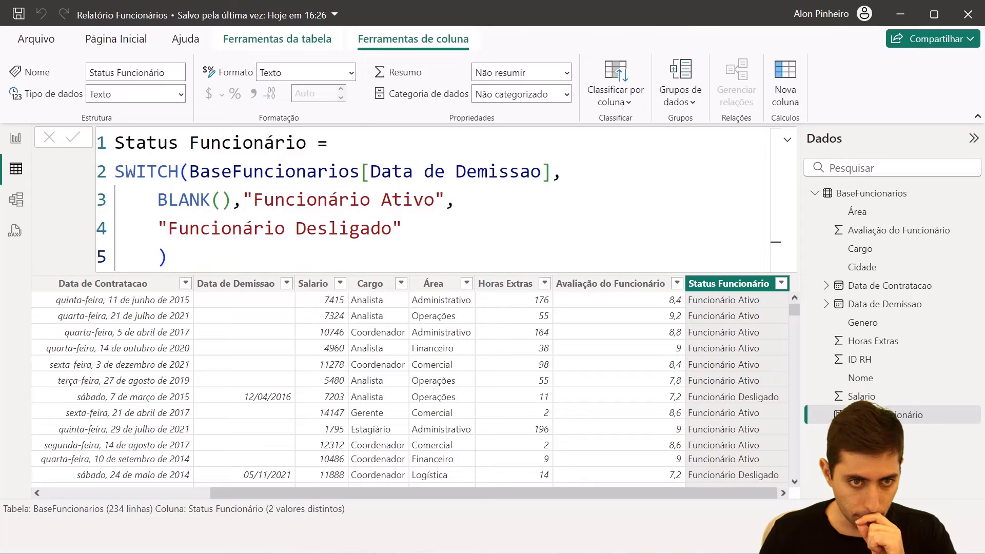
Review the parts of the SWITCH formula: the Data de Demissao expression, the BLANK() value with its result, and the else result.
double_click(148, 172)
left_click(210, 171)
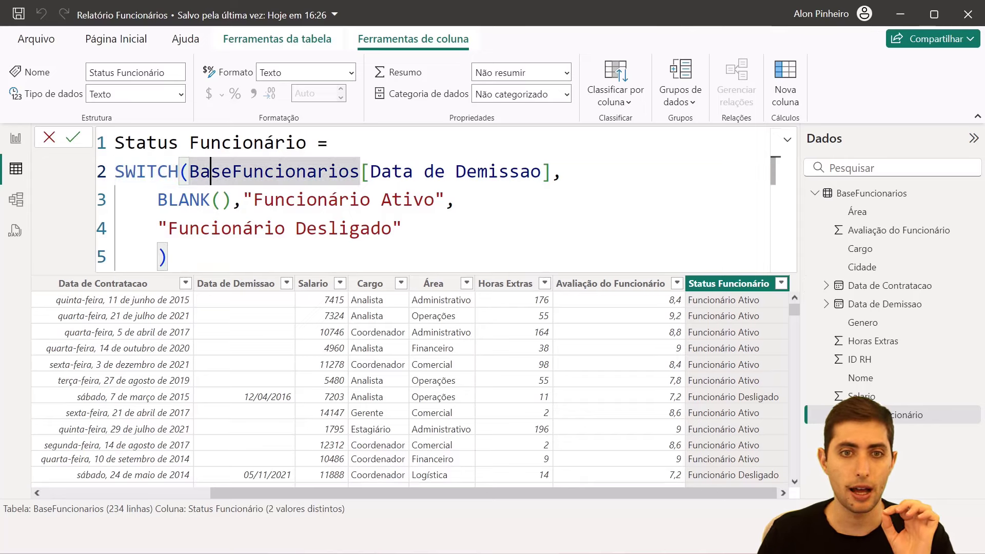
left_click_drag(199, 172, 551, 171)
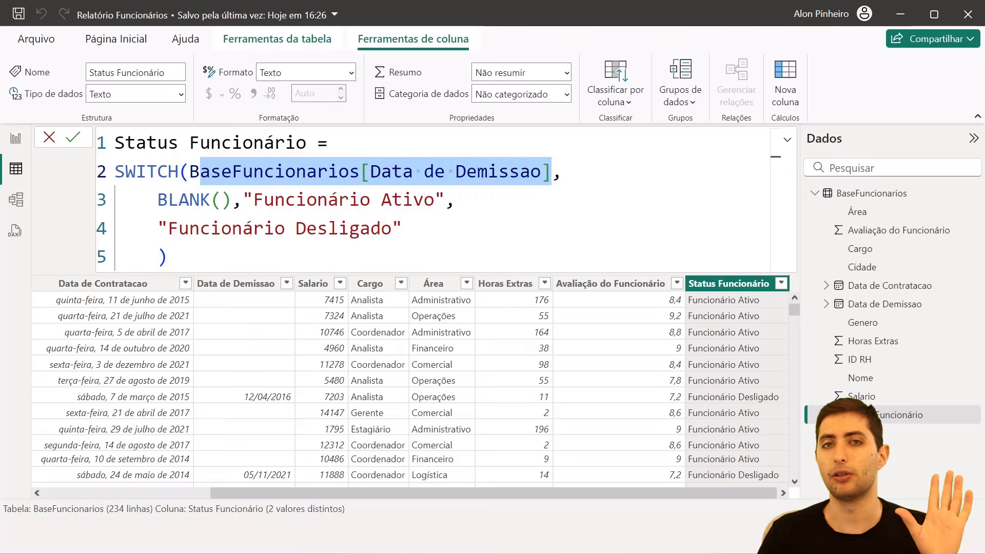
left_click_drag(157, 199, 446, 199)
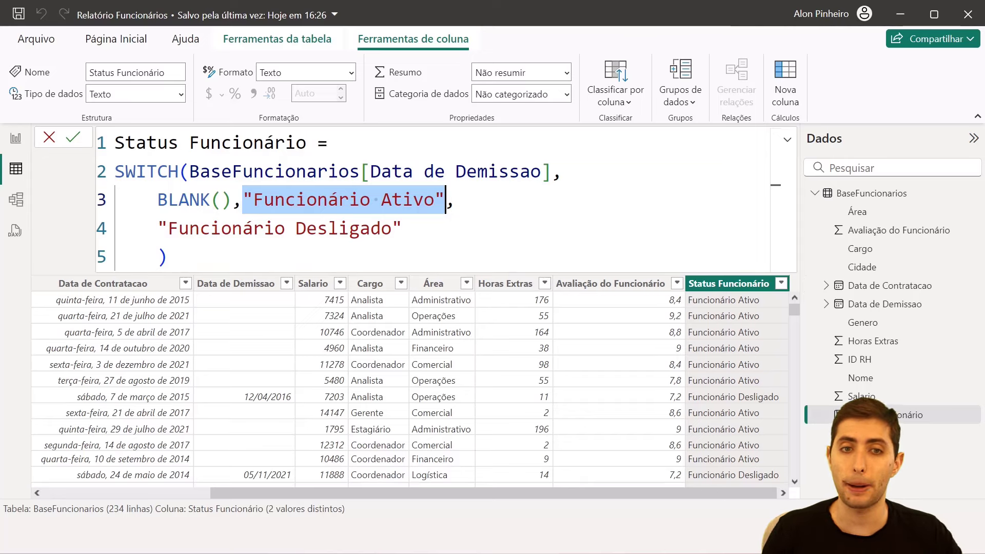
left_click_drag(402, 228, 157, 229)
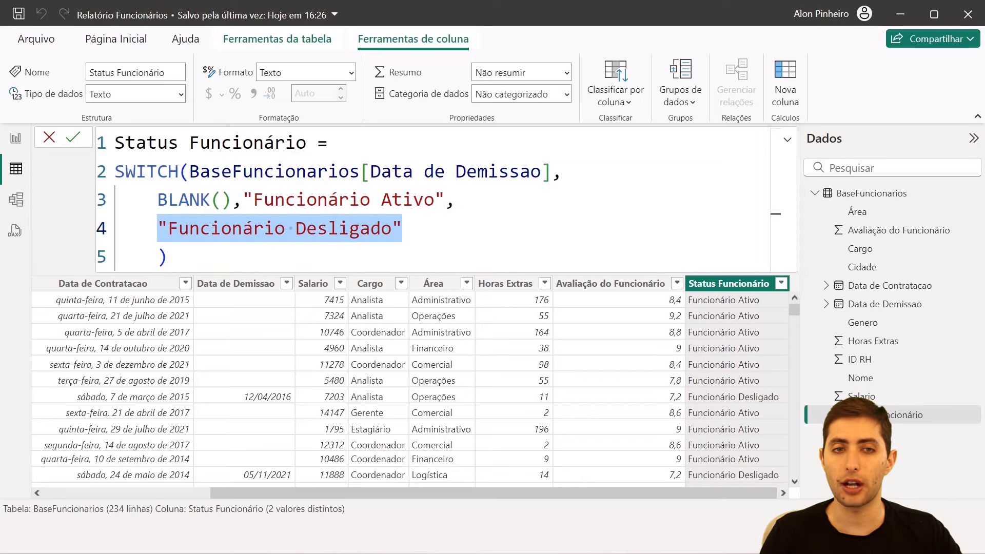
left_click(156, 228)
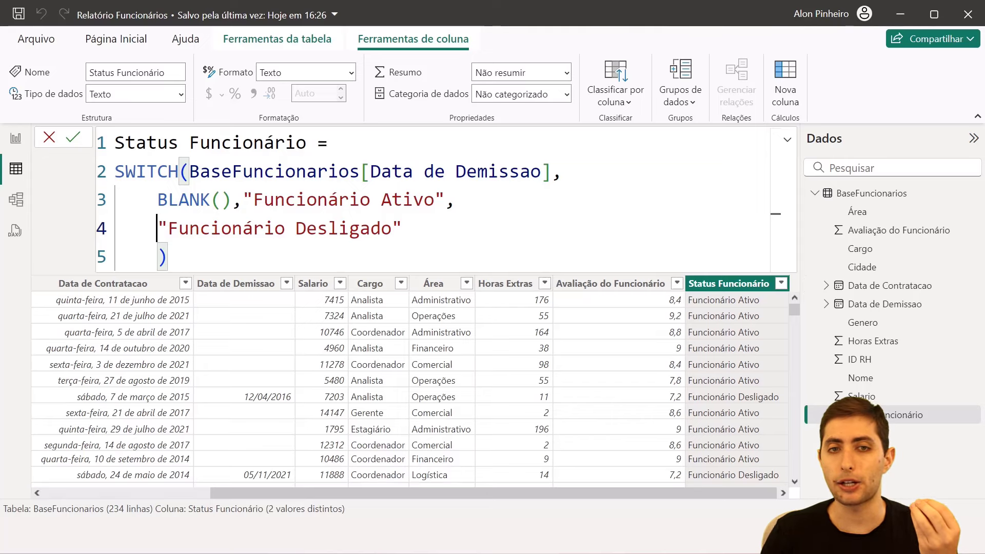
left_click_drag(157, 200, 232, 200)
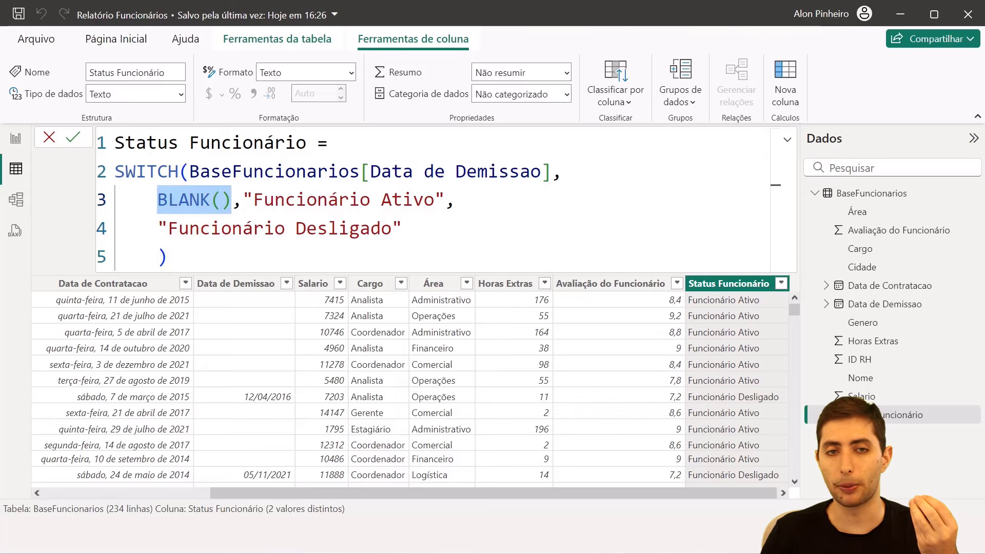
left_click(232, 200)
left_click_drag(189, 171, 552, 172)
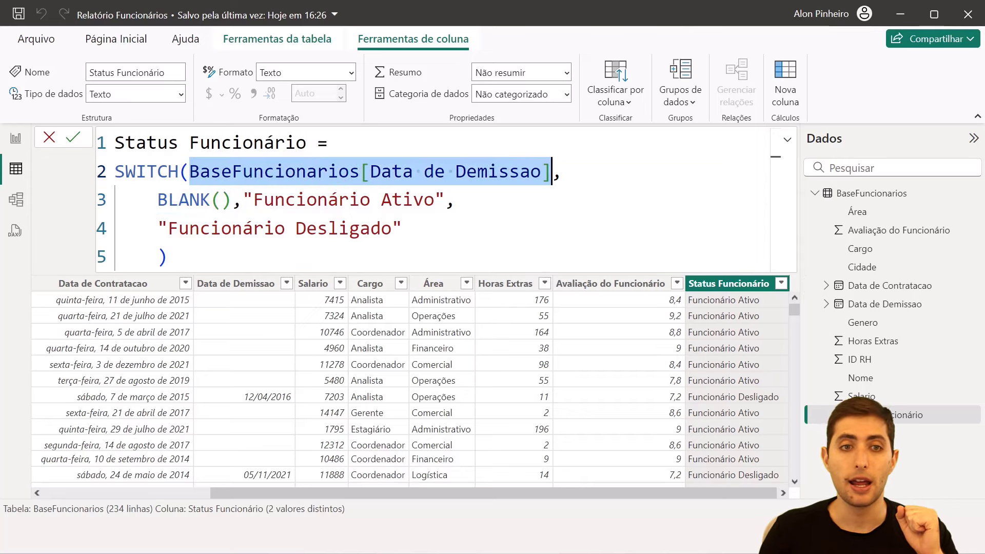
left_click_drag(157, 200, 232, 200)
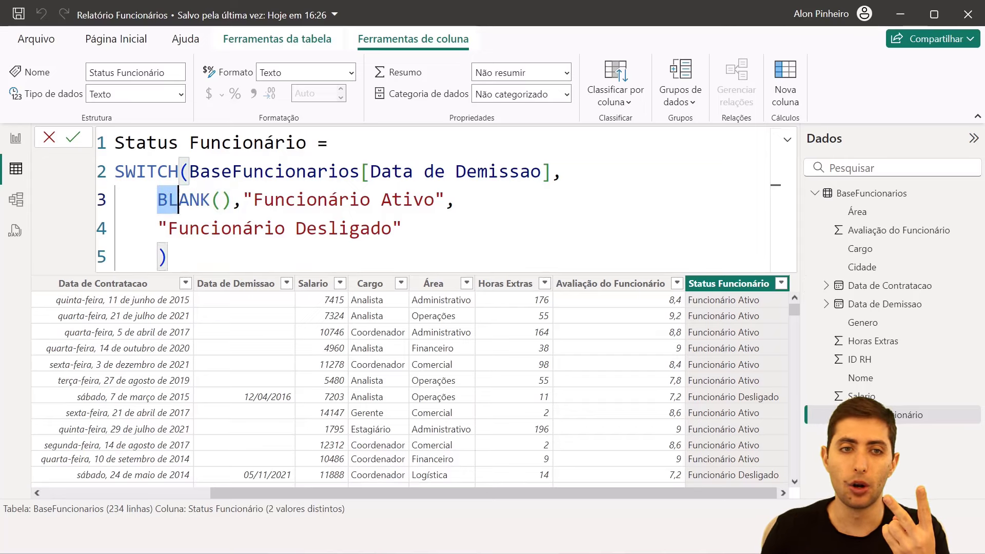
left_click_drag(243, 200, 444, 200)
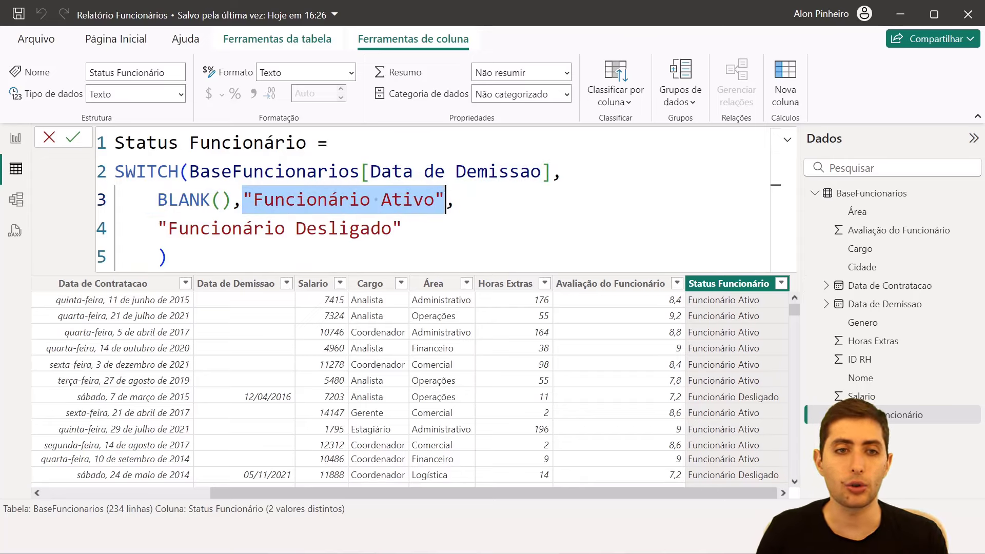
left_click_drag(157, 200, 445, 200)
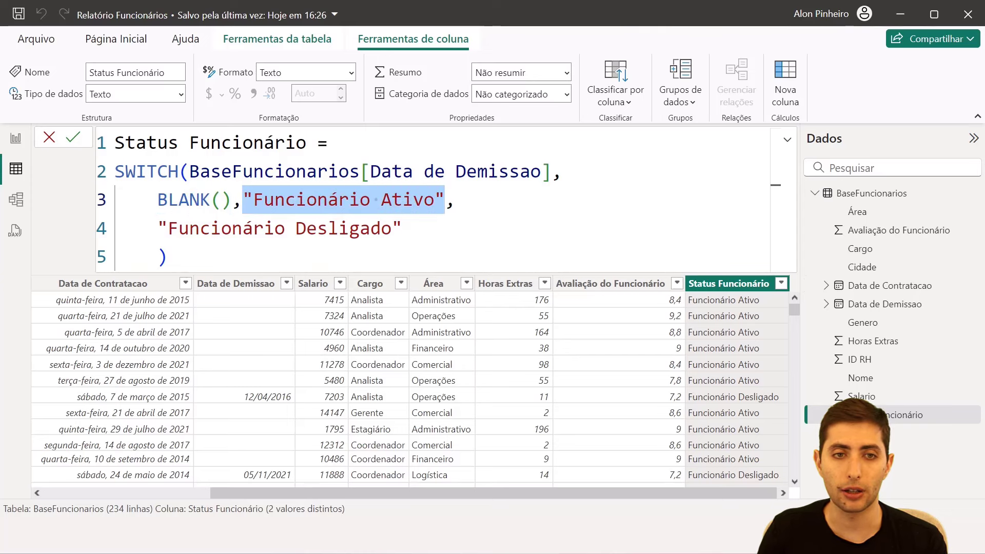
left_click_drag(157, 229, 403, 229)
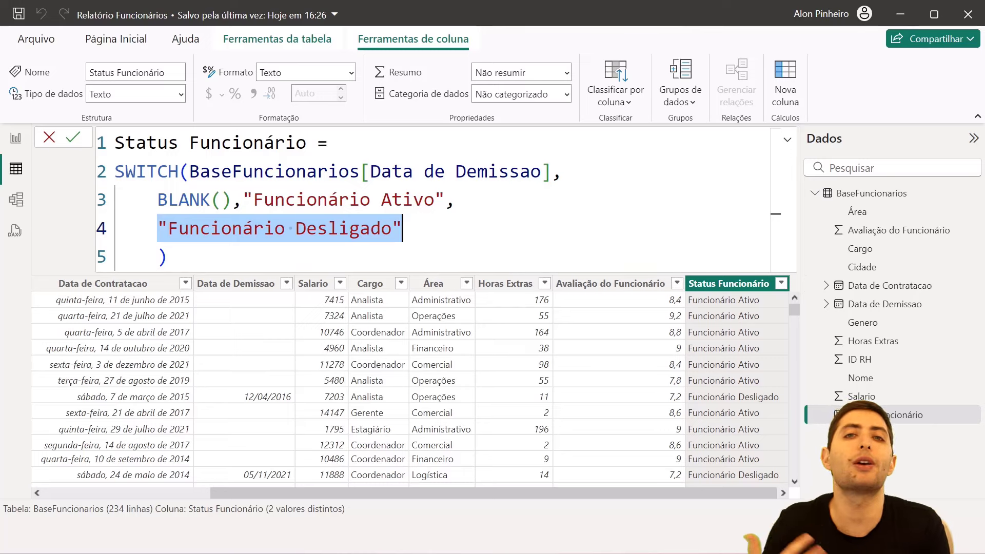
left_click_drag(403, 229, 158, 229)
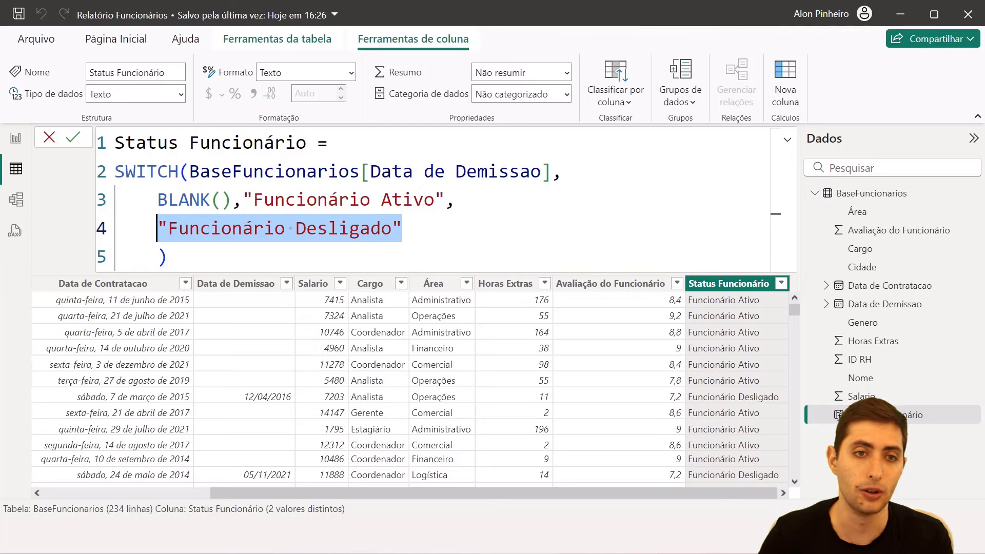
left_click(158, 228)
Remove the closing parenthesis and the "Funcionário Desligado" else result from the SWITCH formula.
left_click(168, 257)
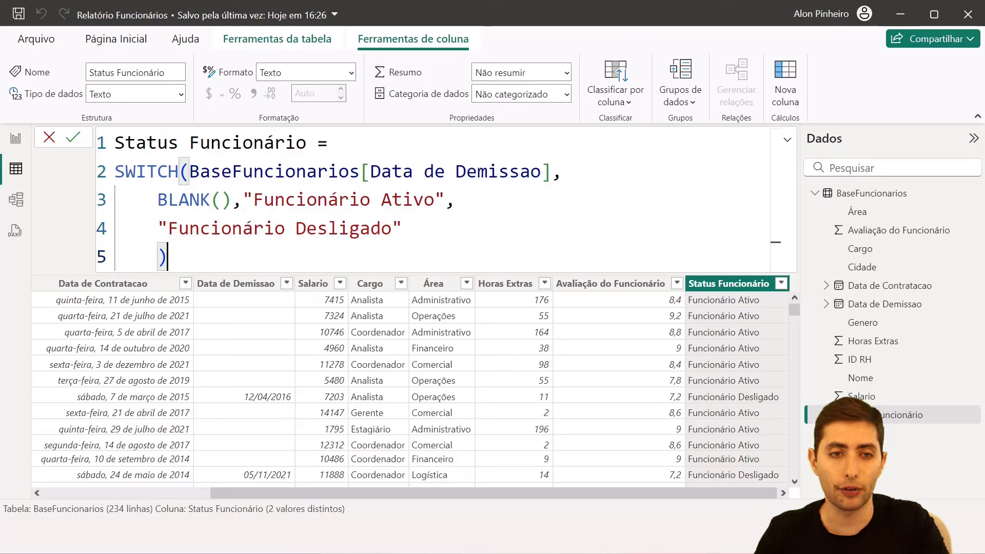
key("BackSpace")
key("BackSpace")
key("ctrl+shift+Left")
key("ctrl+shift+Left")
key("ctrl+shift+Left")
key("ctrl+shift+Left")
key("ctrl+shift+Left")
key("ctrl+shift+Left")
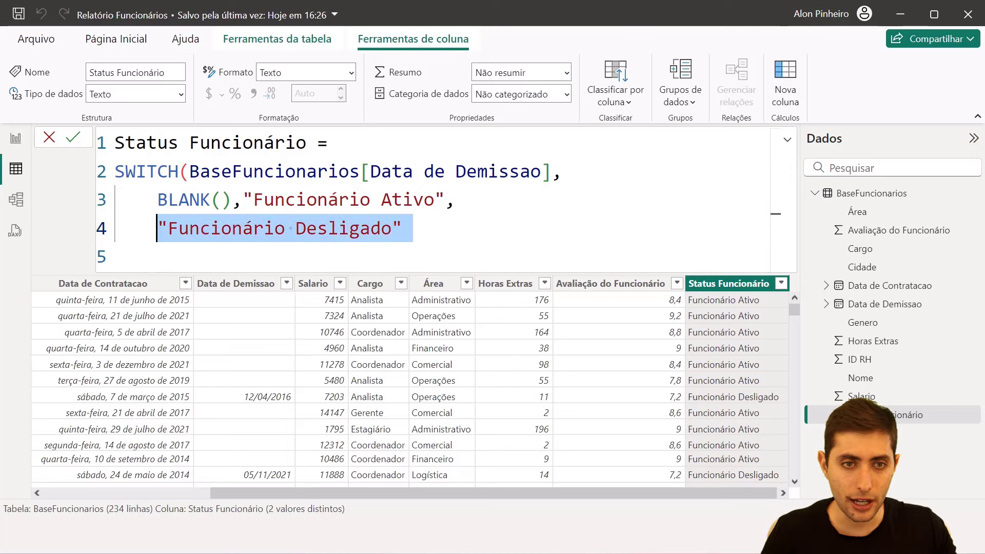
key("shift+Right")
key("shift+Right")
key("BackSpace")
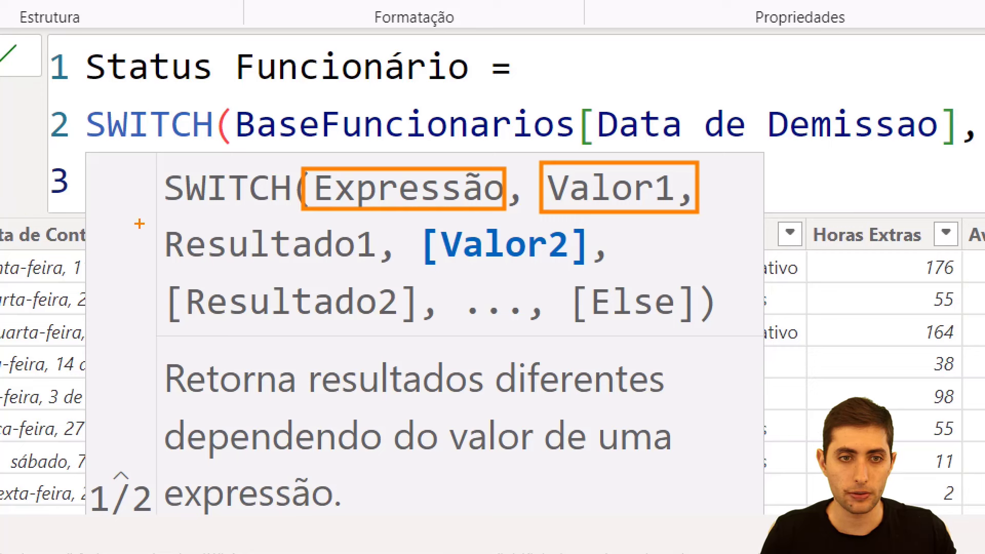
left_click_drag(140, 223, 380, 265)
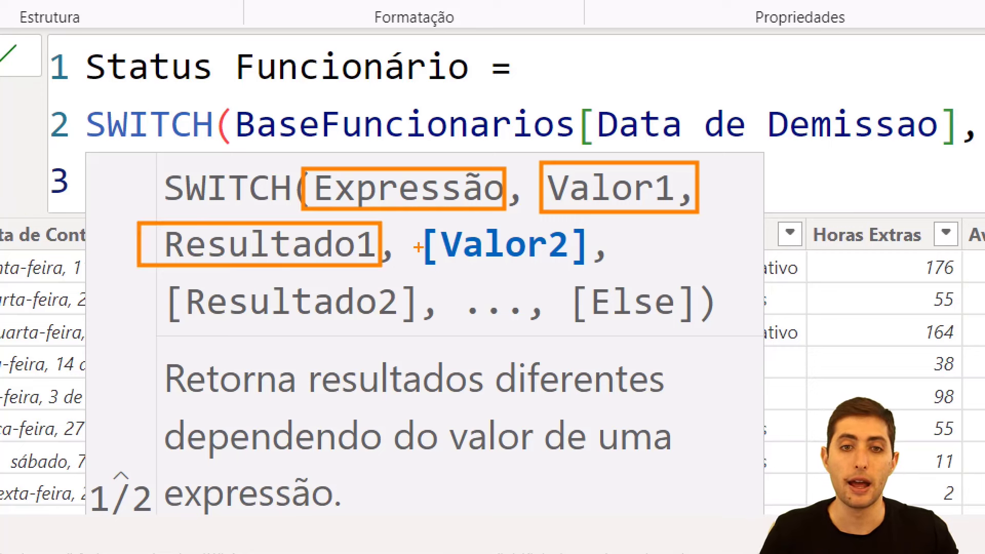
key("ctrl+z")
left_click_drag(418, 211, 591, 275)
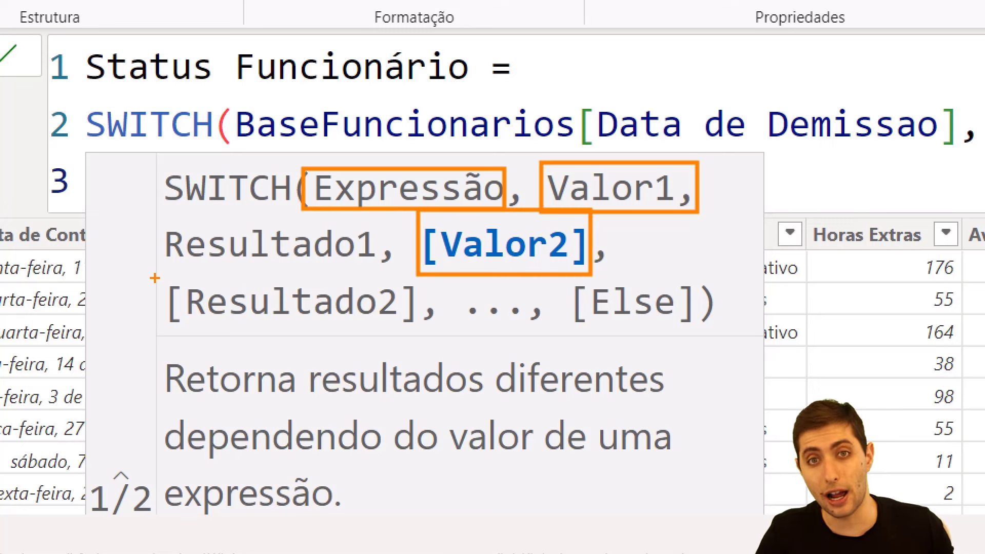
Examine the optional Valor2, Resultado2 and Else arguments in the SWITCH syntax hint.
mouse_move(150, 275)
left_mouse_down()
mouse_move(336, 303)
mouse_move(425, 335)
left_mouse_up()
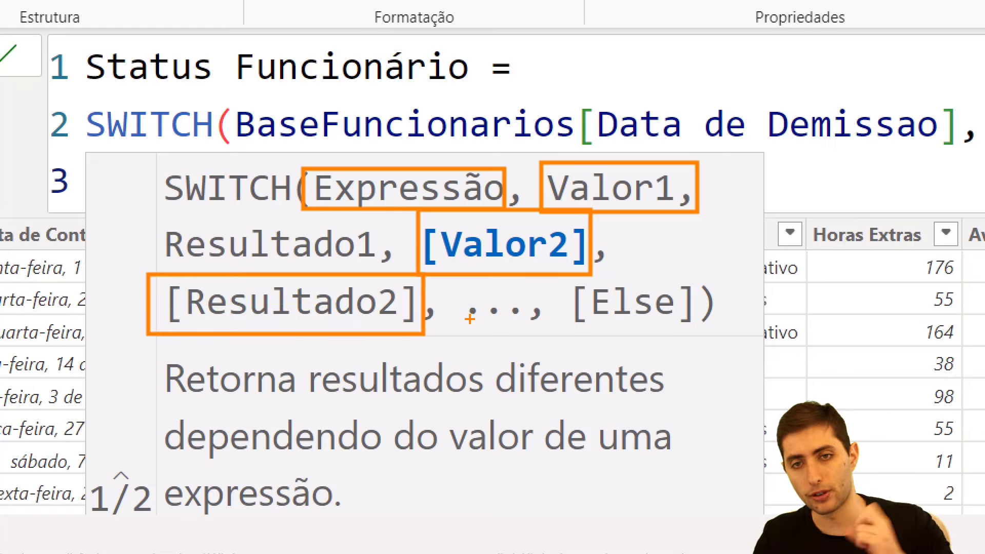
key("ctrl+z")
key("ctrl+z")
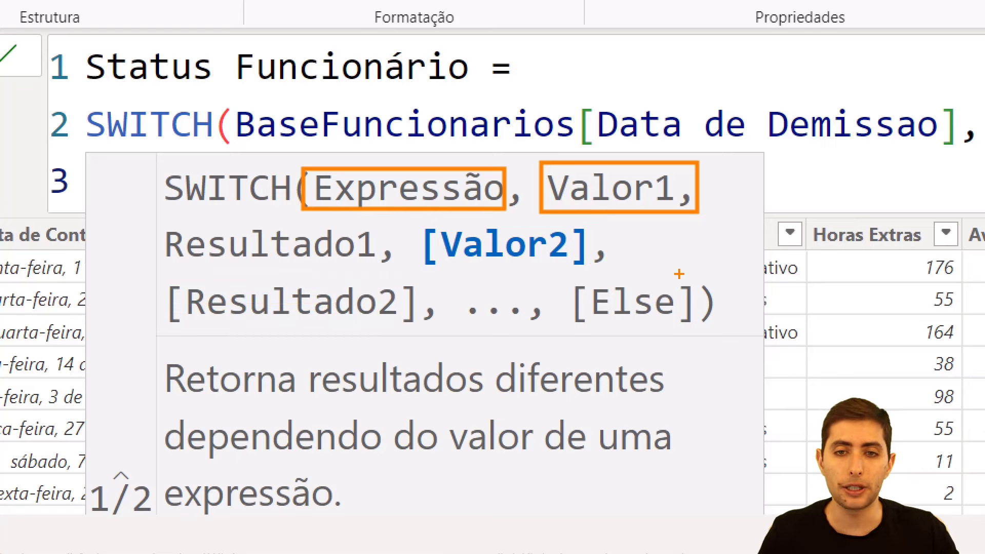
left_click_drag(680, 283, 791, 231)
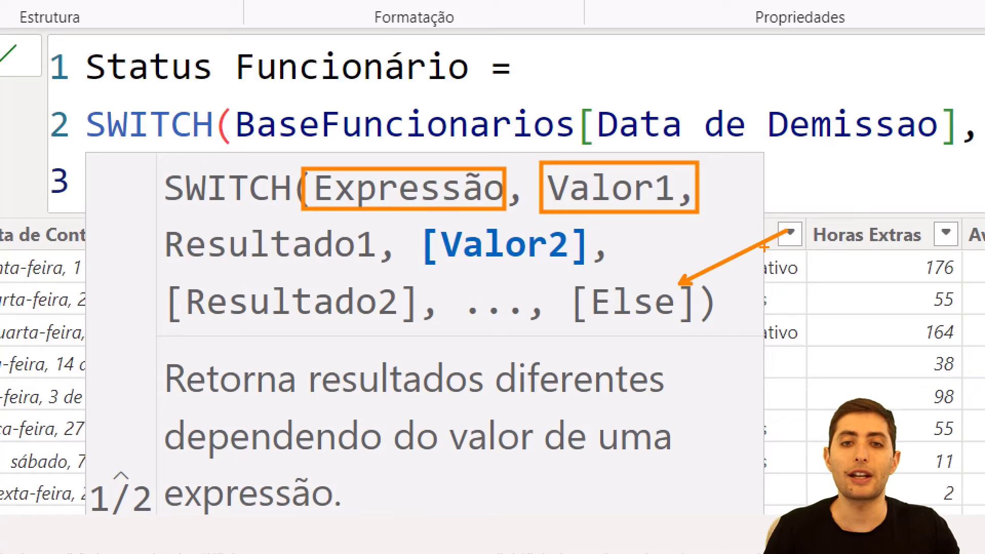
key("Escape")
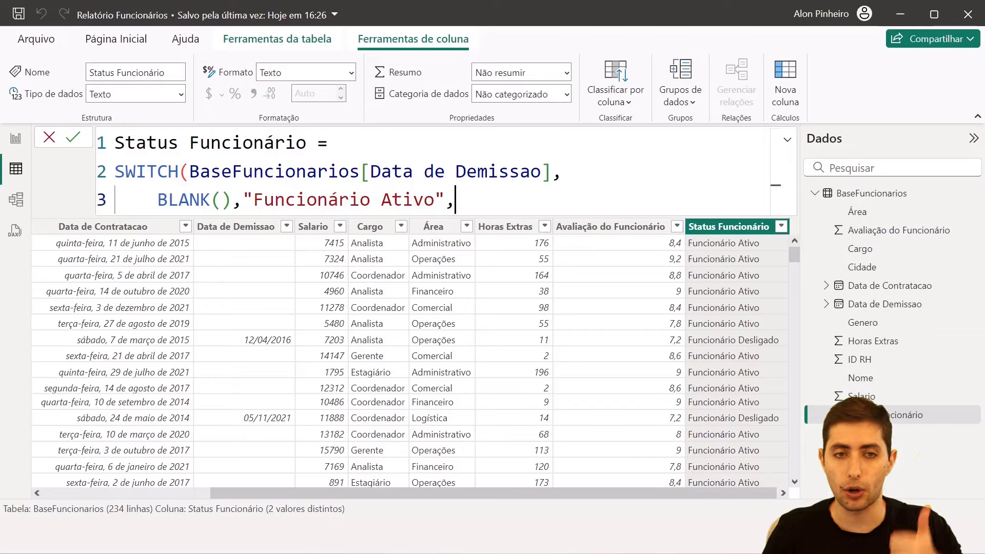
Review the BLANK() value and its "Funcionário Ativo" result on the formula's third line.
double_click(183, 199)
double_click(312, 200)
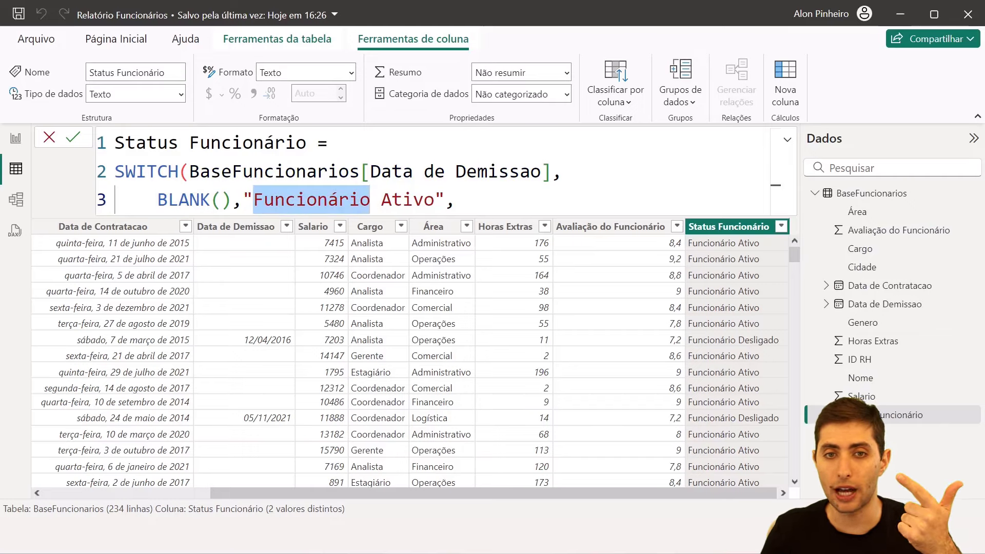
left_click(455, 199)
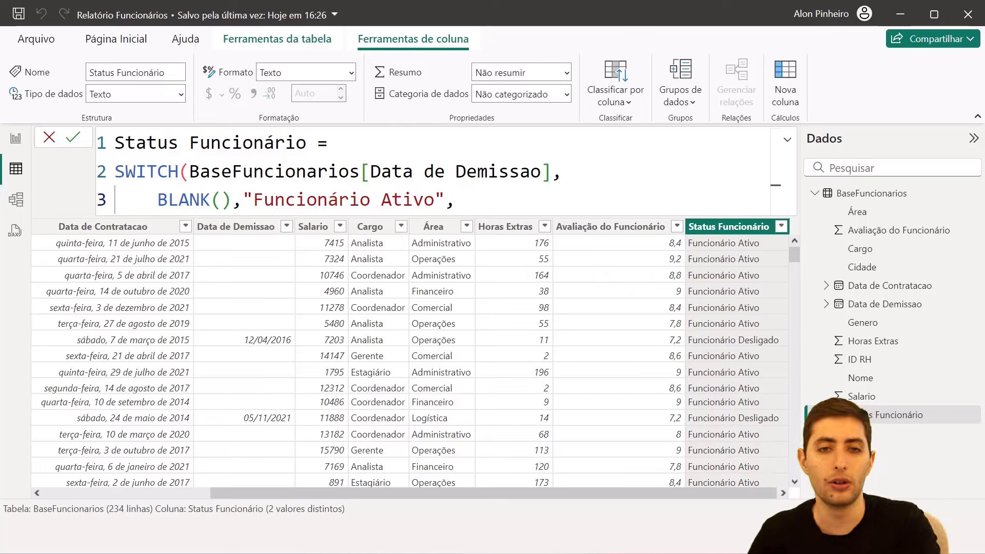
key("shift+Left")
key("shift+Left")
key("shift+Left")
key("shift+Left")
key("shift+Left")
key("shift+Left")
key("shift+Left")
key("shift+Left")
key("shift+Left")
key("shift+Left")
key("shift+Left")
key("shift+Left")
key("shift+Left")
key("shift+Left")
key("shift+Left")
key("shift+Left")
key("shift+Left")
key("shift+Left")
key("shift+Left")
key("shift+Left")
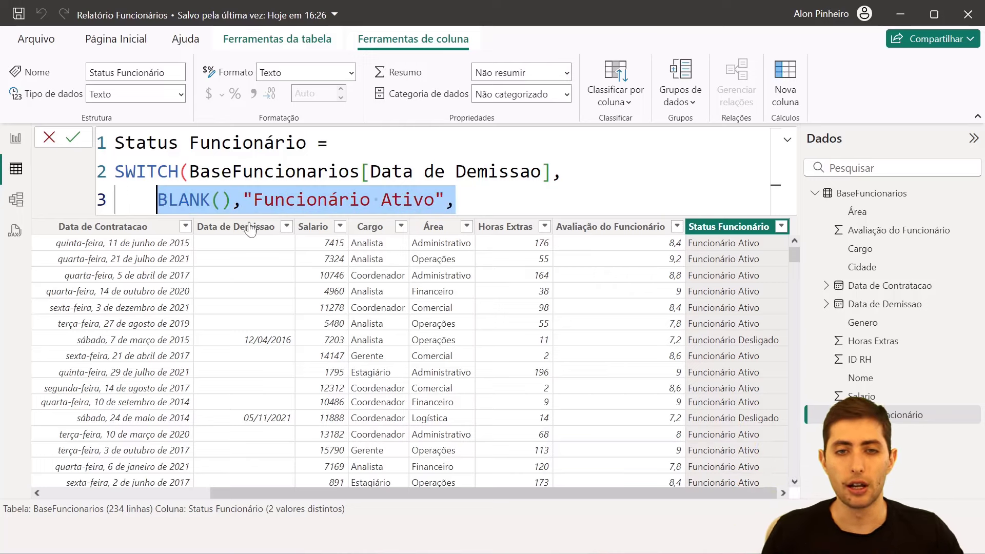
key("End")
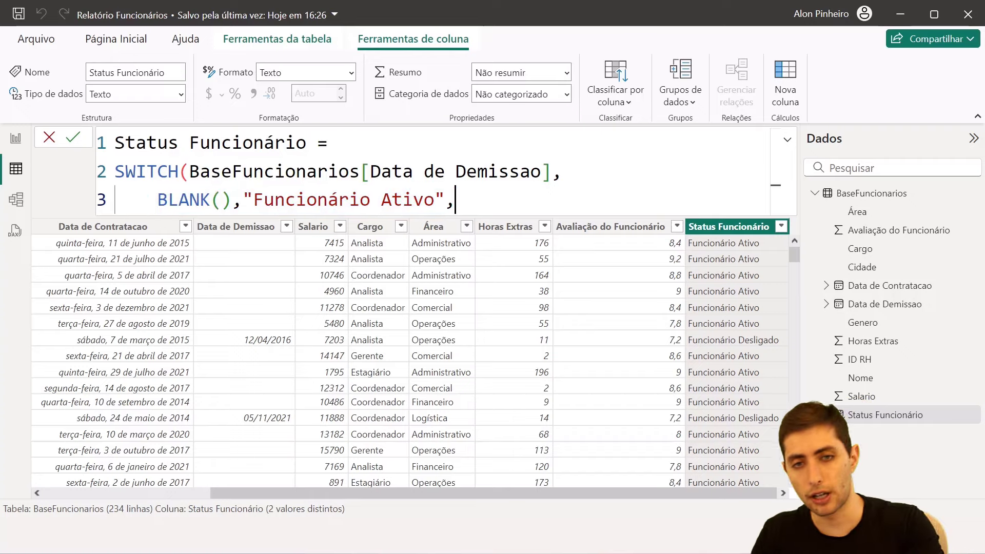
Add "Funcionário Desligado" as the else result on a new line, close the parenthesis on its own line and commit the formula.
key("shift+Return")
type("\"")
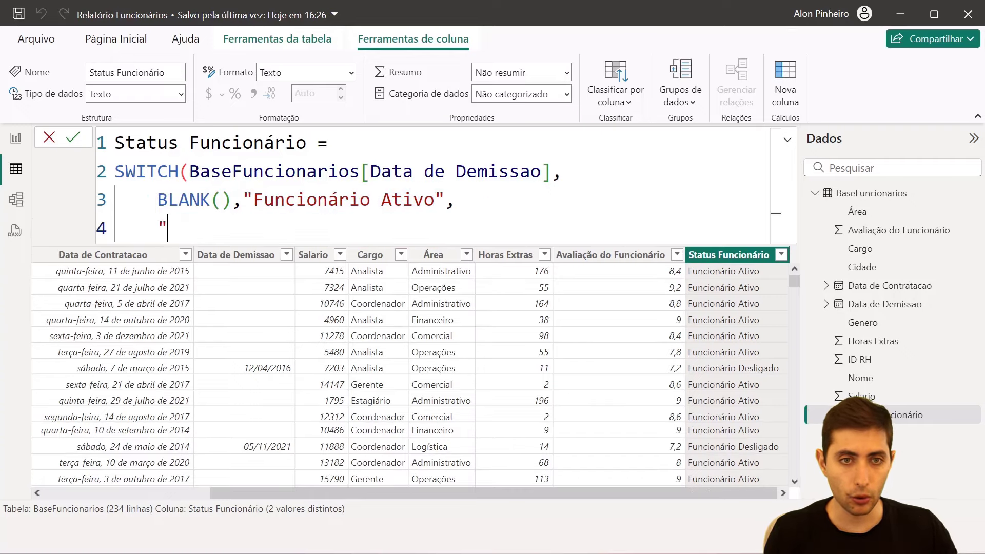
type("Funcionário")
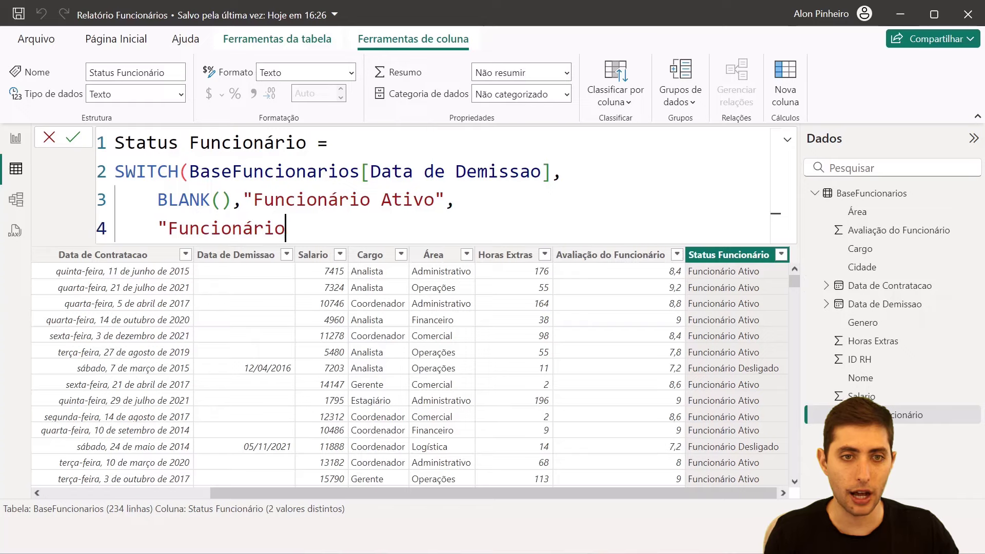
type(" Desligado\"")
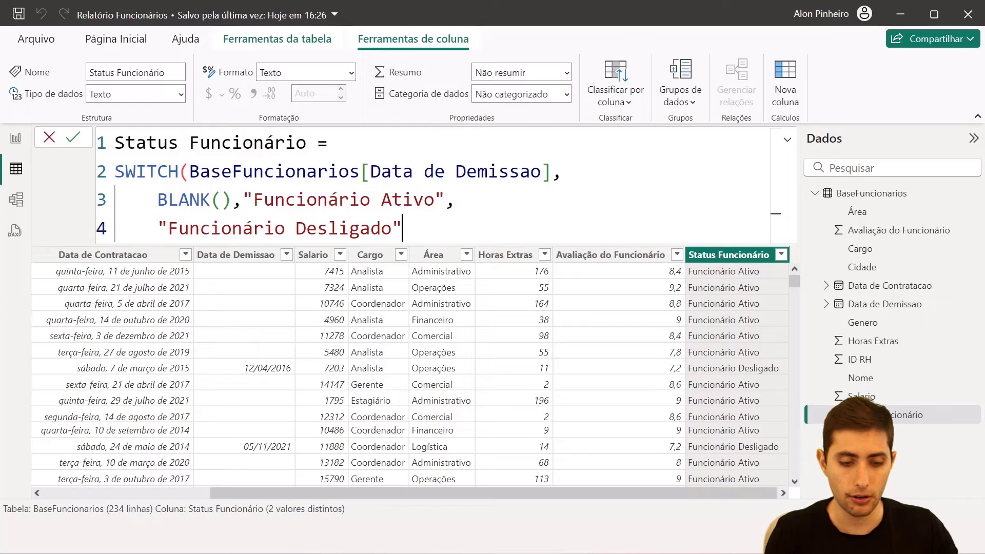
key("shift+Return")
type(")")
key("Return")
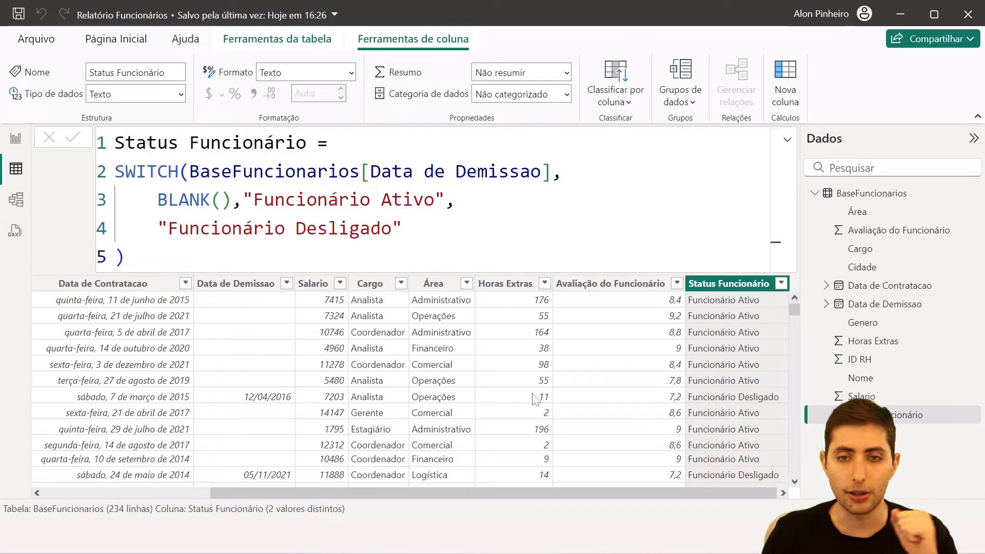
Compare the Status Funcionário values with the Data de Demissao dates across the table rows.
scroll(666, 431, "down", 3)
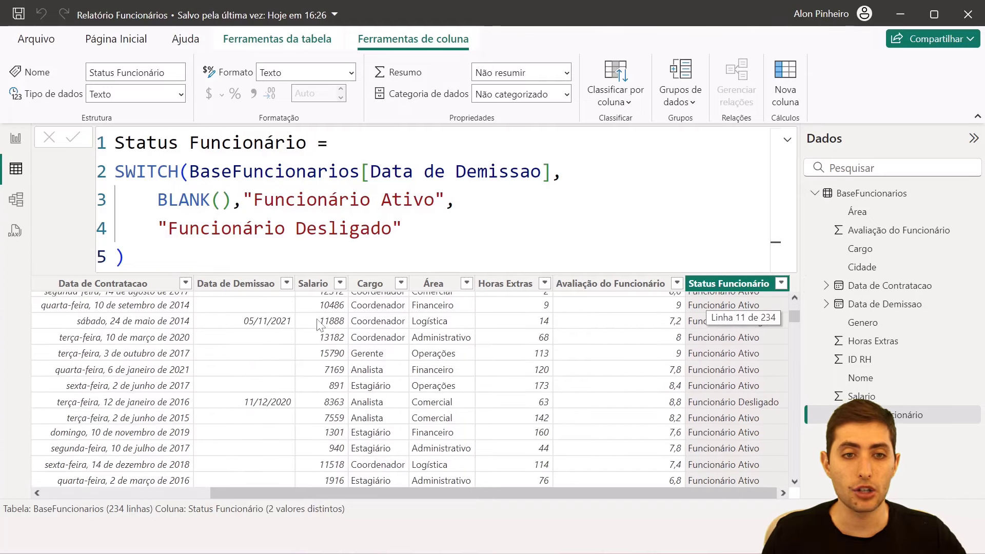
scroll(308, 349, "up", 2)
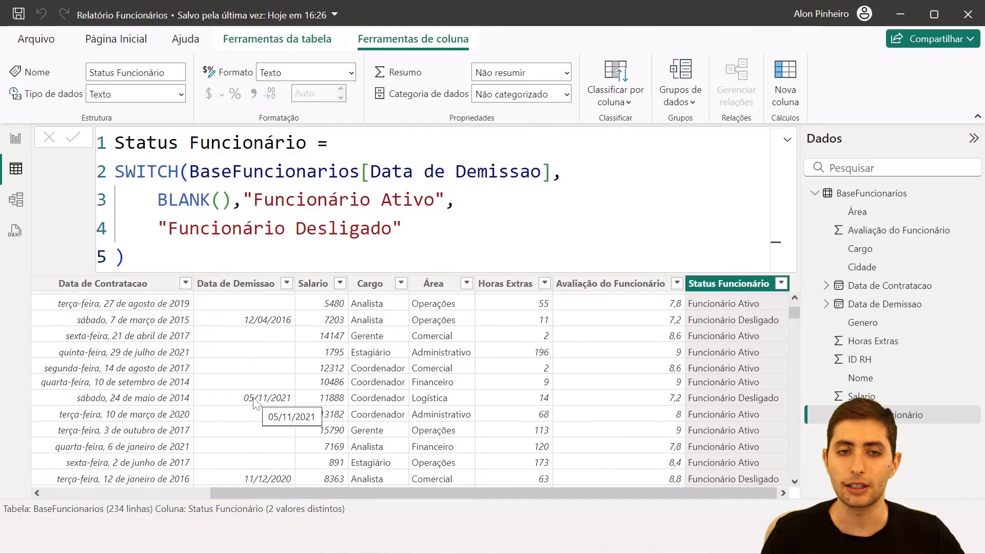
scroll(231, 365, "down", 2)
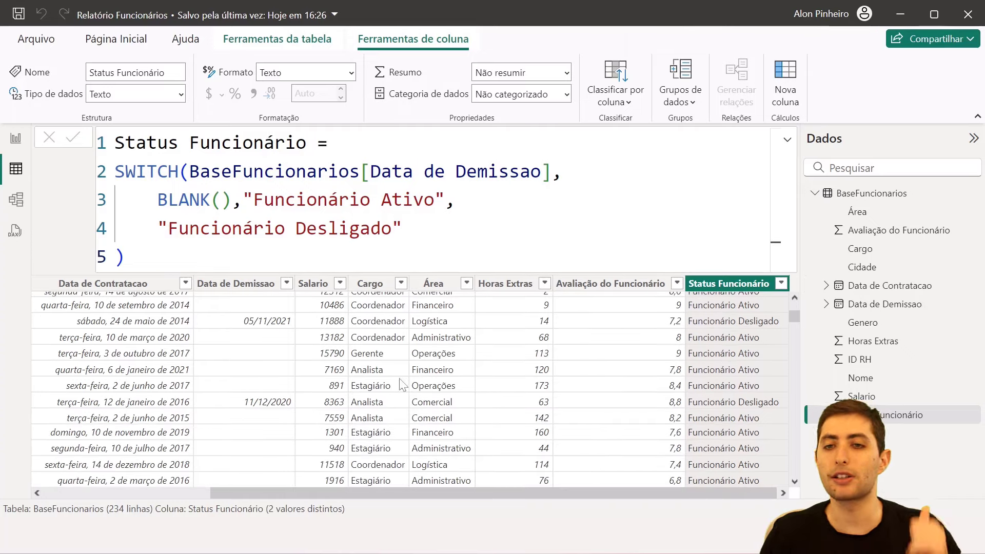
scroll(701, 354, "down", 5)
scroll(699, 352, "down", 3)
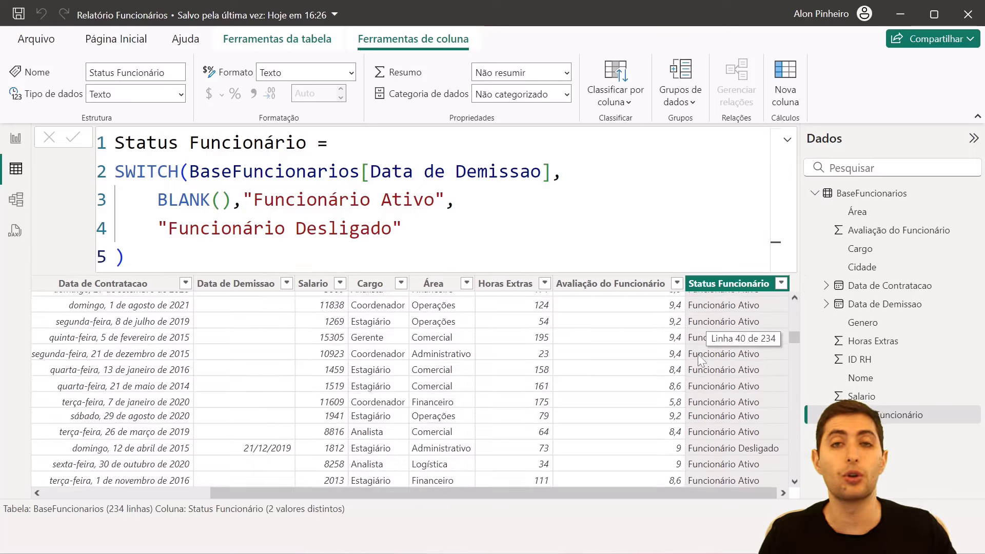
scroll(678, 385, "up", 10)
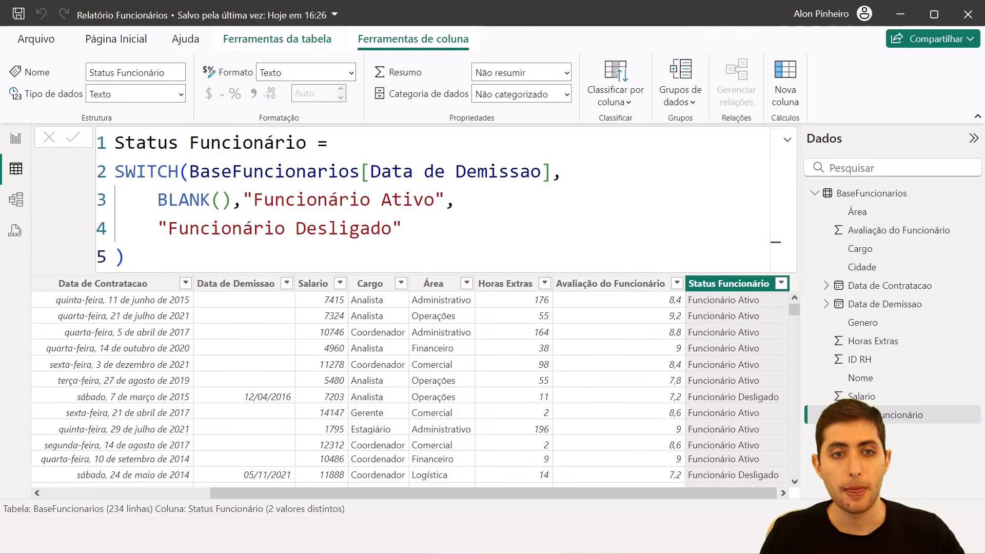
Examine how the SWITCH formula compares the BaseFuncionarios[Data de Demissao] expression with the BLANK() value.
left_click(477, 255)
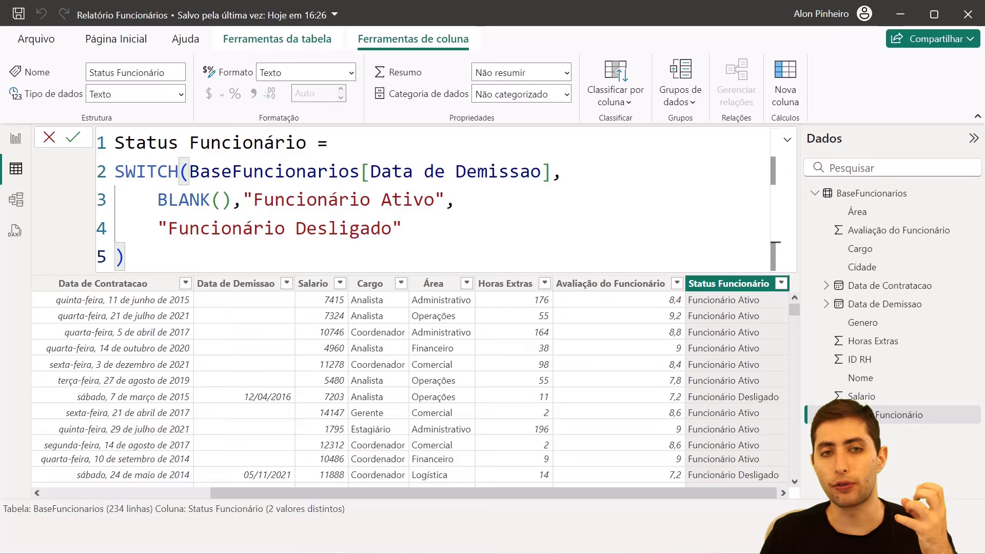
left_click(189, 172)
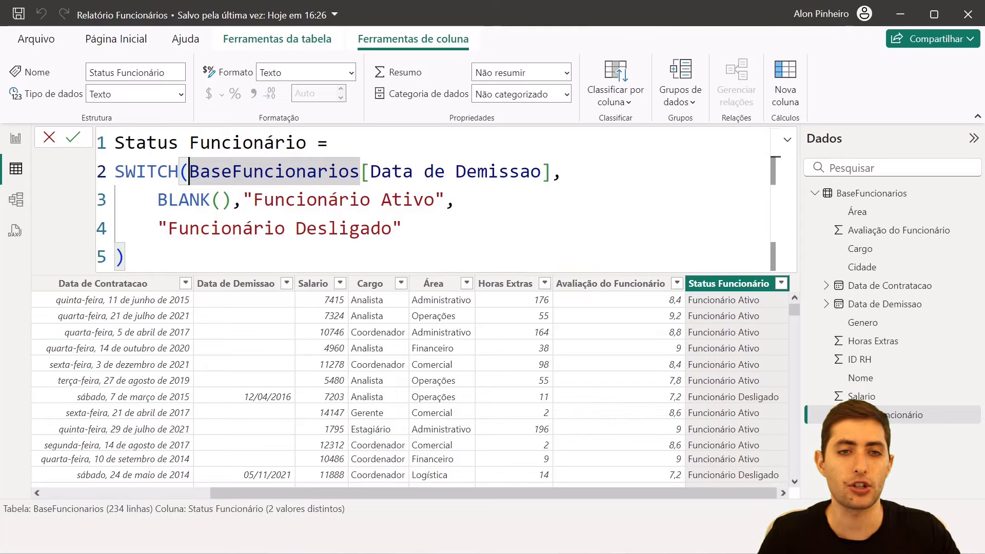
left_click_drag(190, 172, 552, 172)
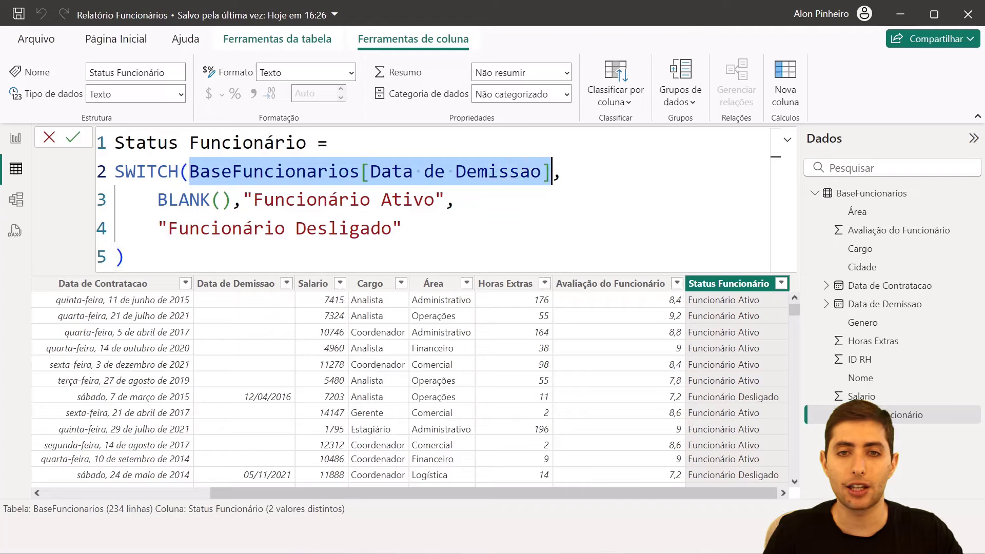
left_click(200, 200)
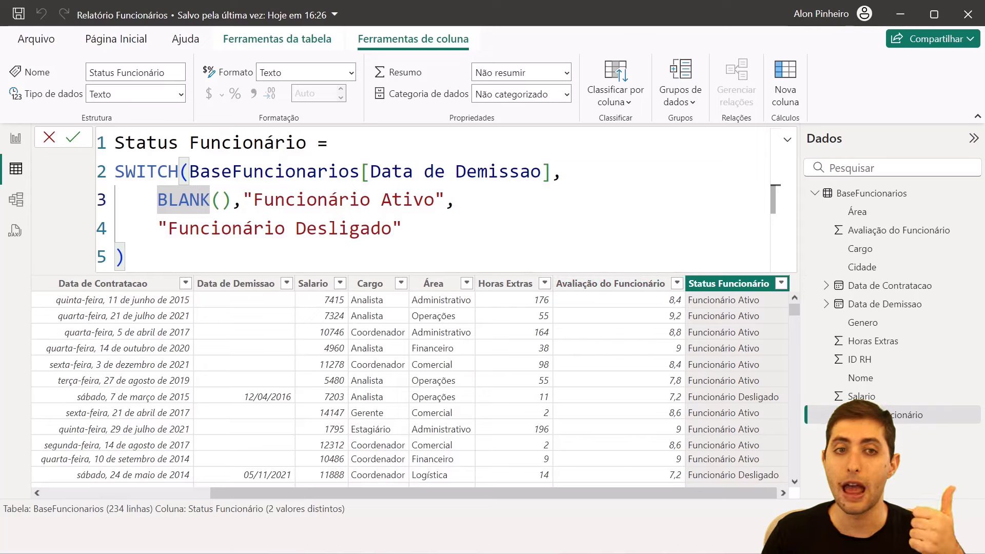
left_click_drag(190, 172, 552, 172)
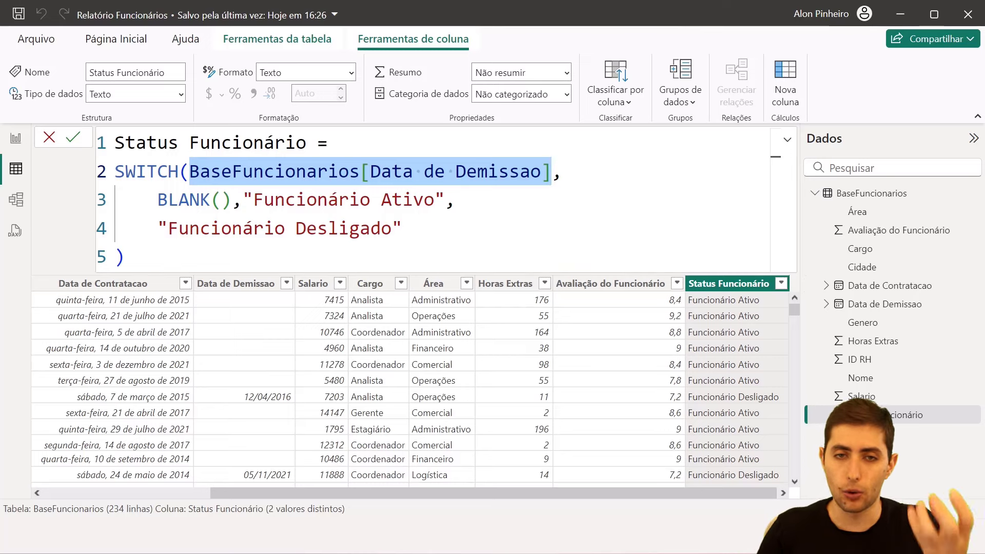
left_click_drag(552, 172, 190, 172)
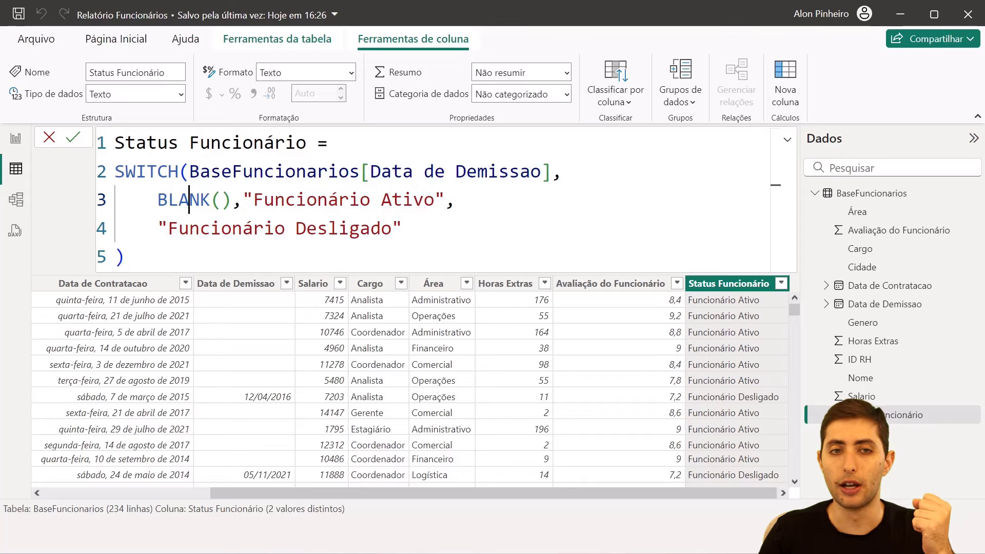
double_click(183, 200)
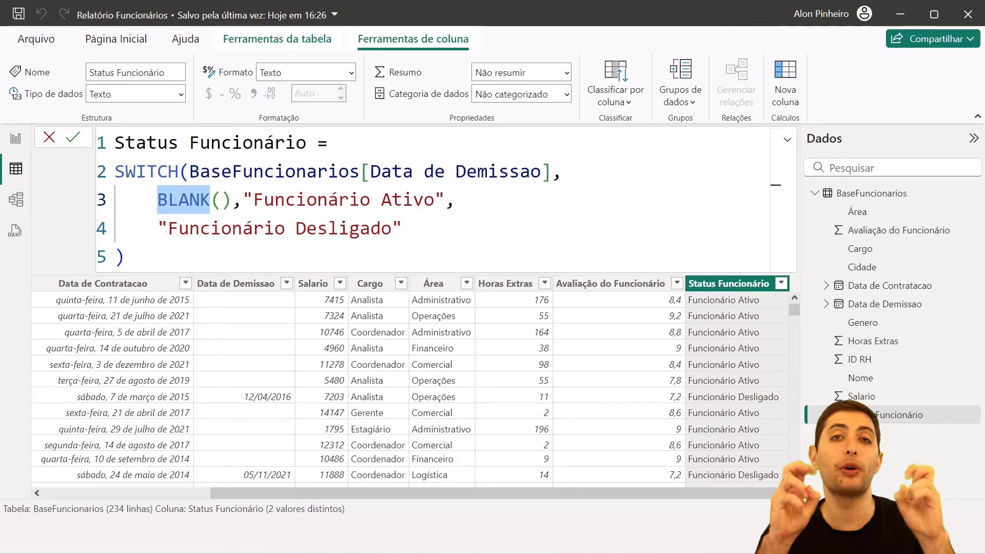
double_click(376, 172)
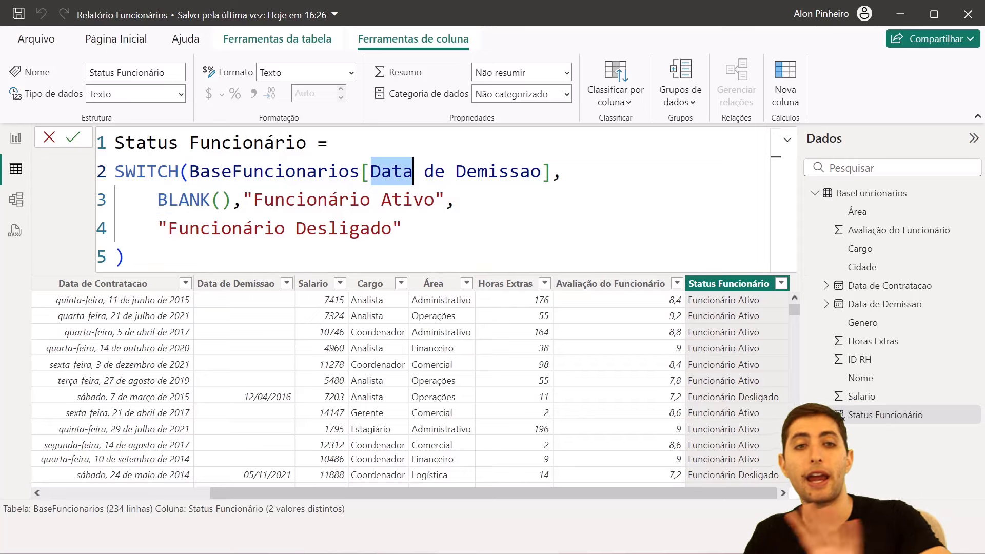
double_click(169, 200)
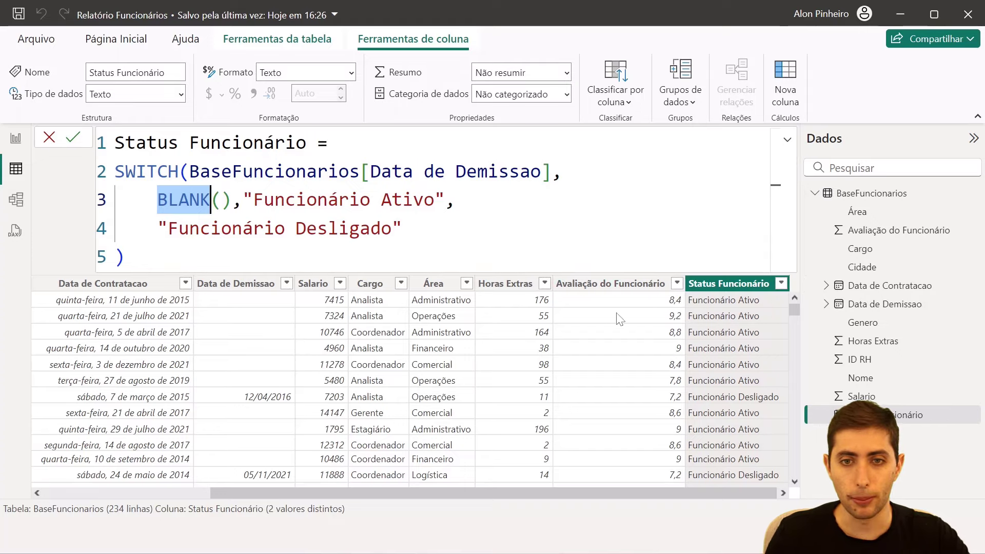
Select the Avaliação do Funcionário column in the table and open a blank document in WordPad.
left_click(622, 286)
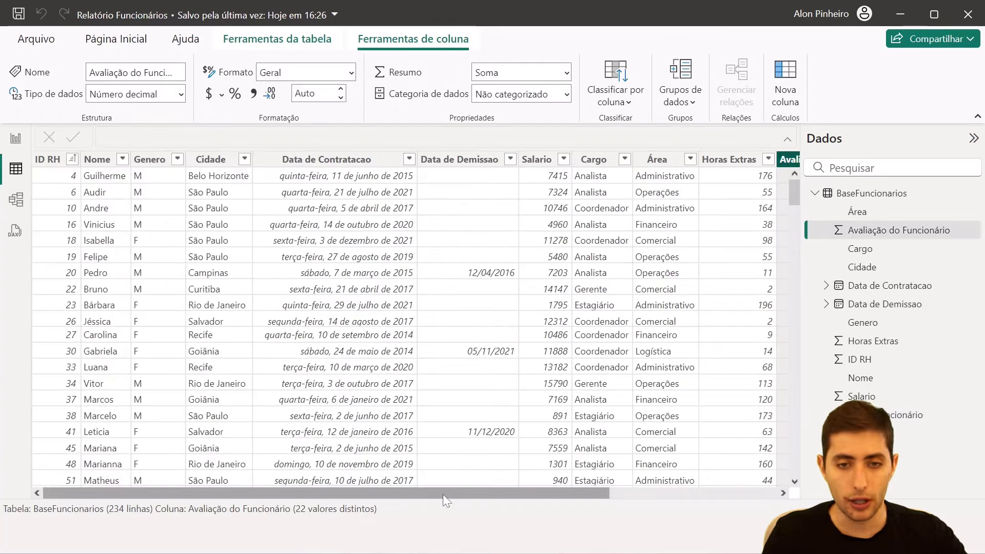
left_click_drag(442, 494, 610, 493)
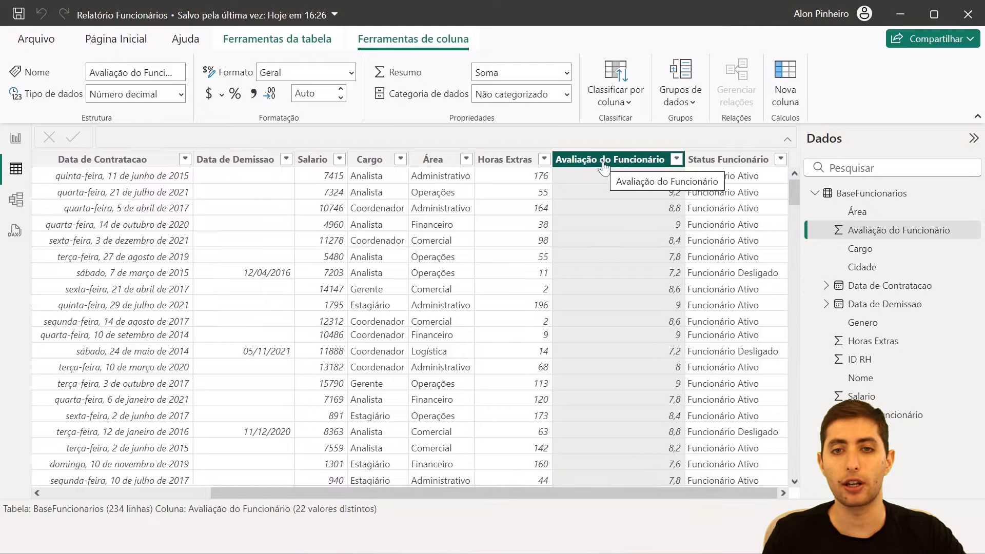
key("super")
type("wordpad")
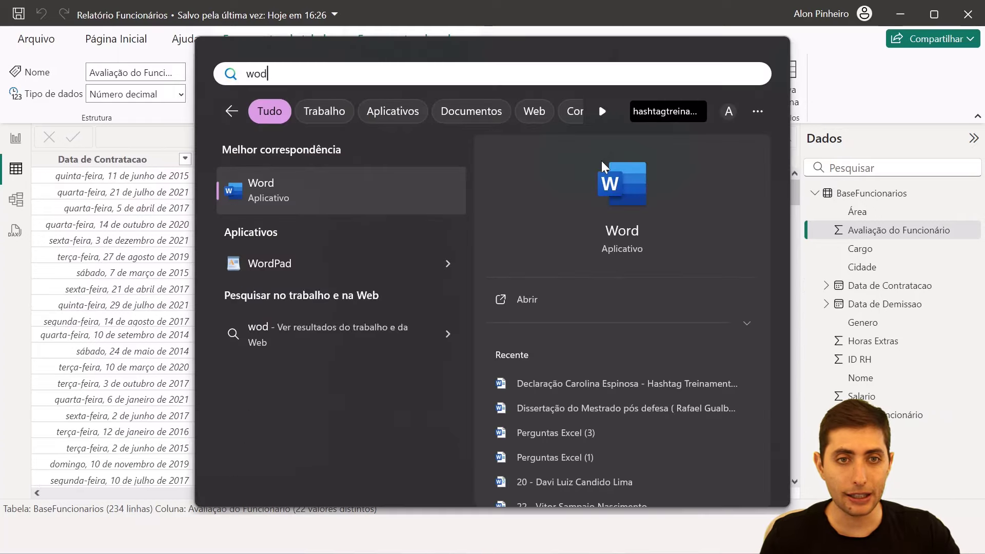
key("Return")
scroll(493, 277, "up", 10)
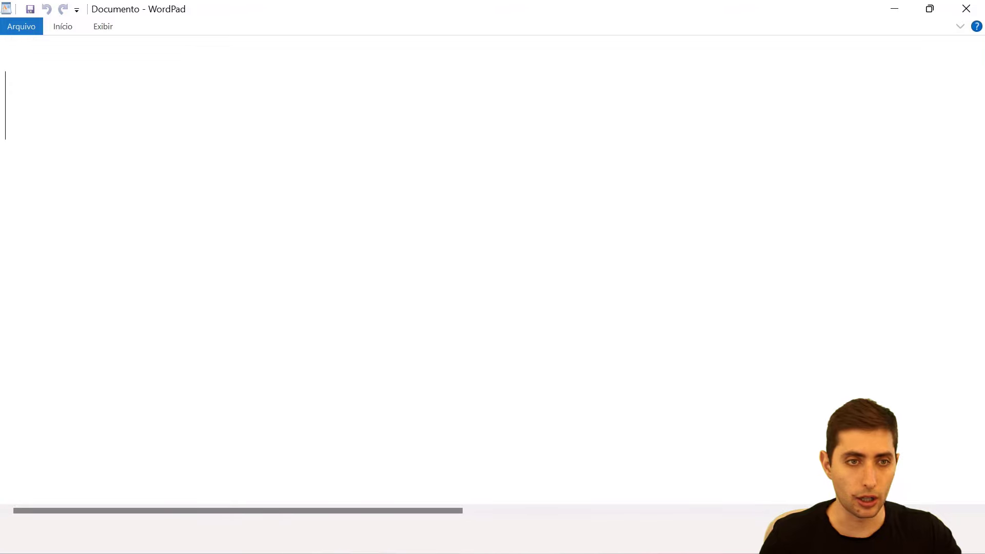
Write the rating rule "Se Nota >=8 - Avaliação Excelente" on the document's first line.
type("Se A")
key("BackSpace")
type("N")
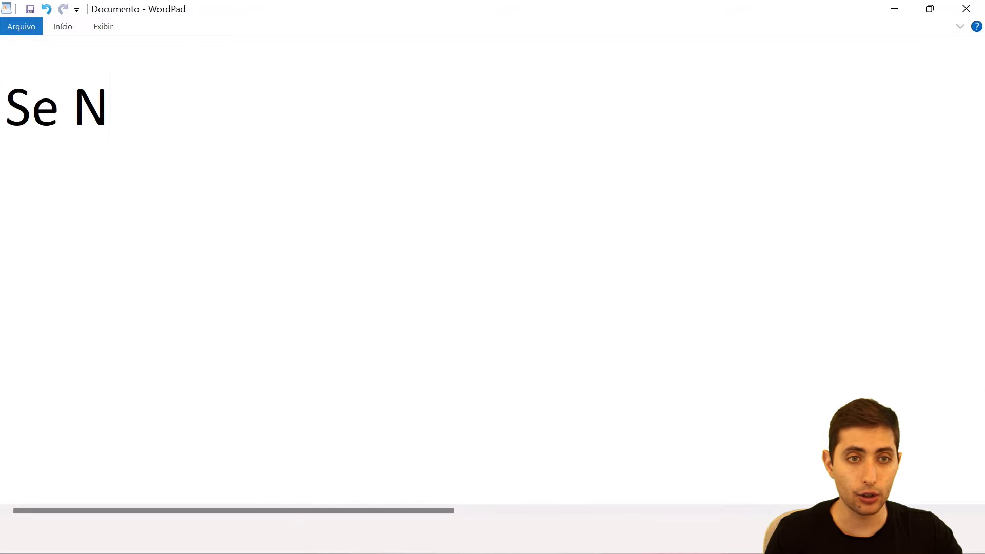
type("ota -> ")
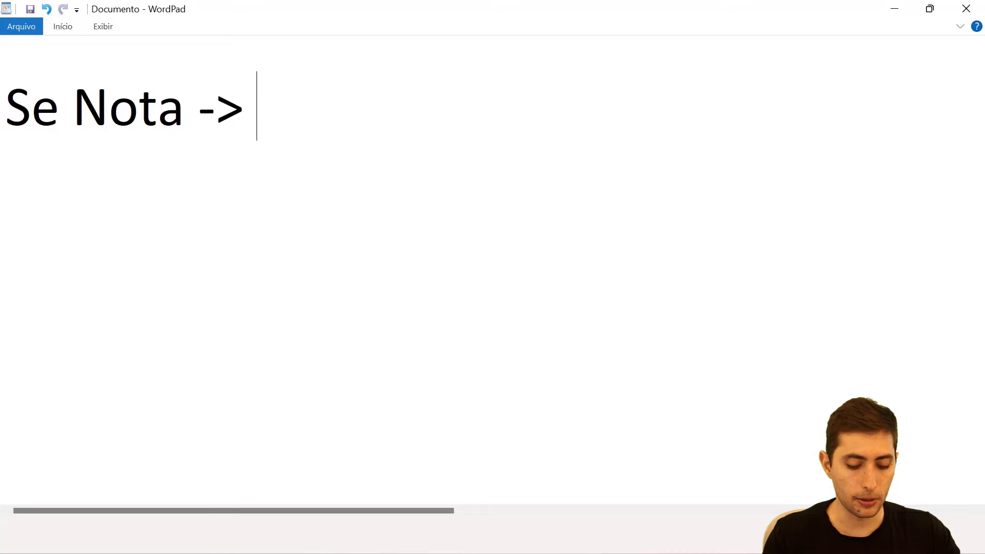
type("8")
key("BackSpace")
key("BackSpace")
key("BackSpace")
key("BackSpace")
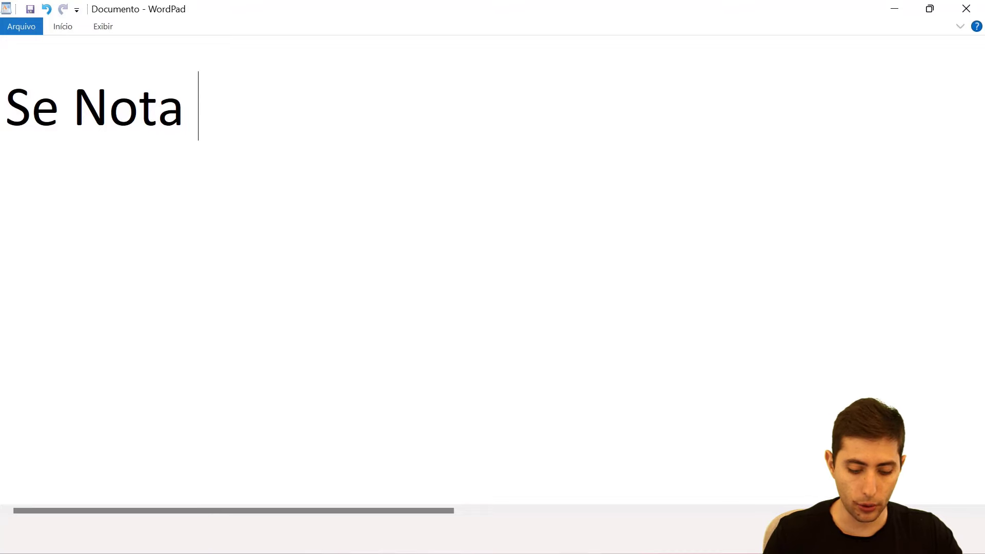
type(">=8 - Ava")
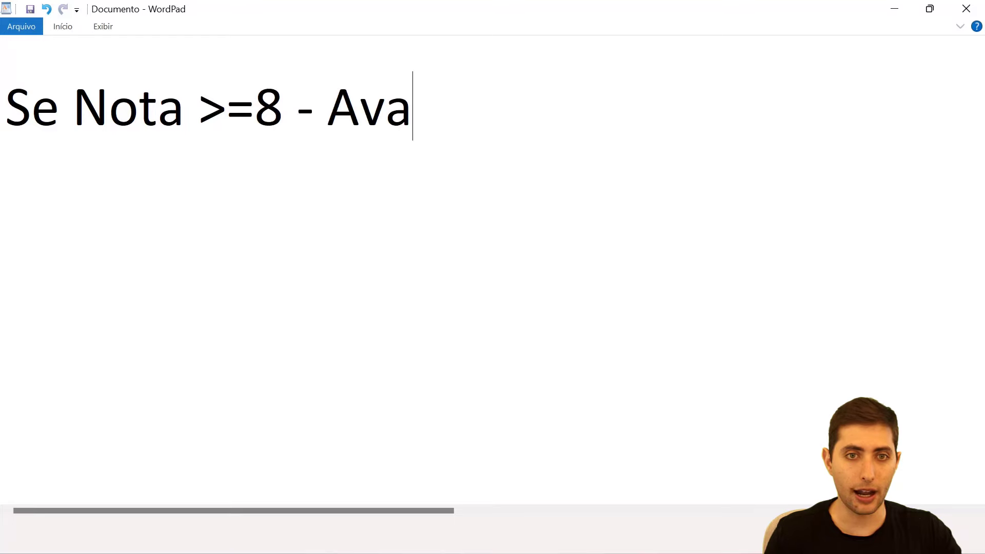
type("liação Excelente")
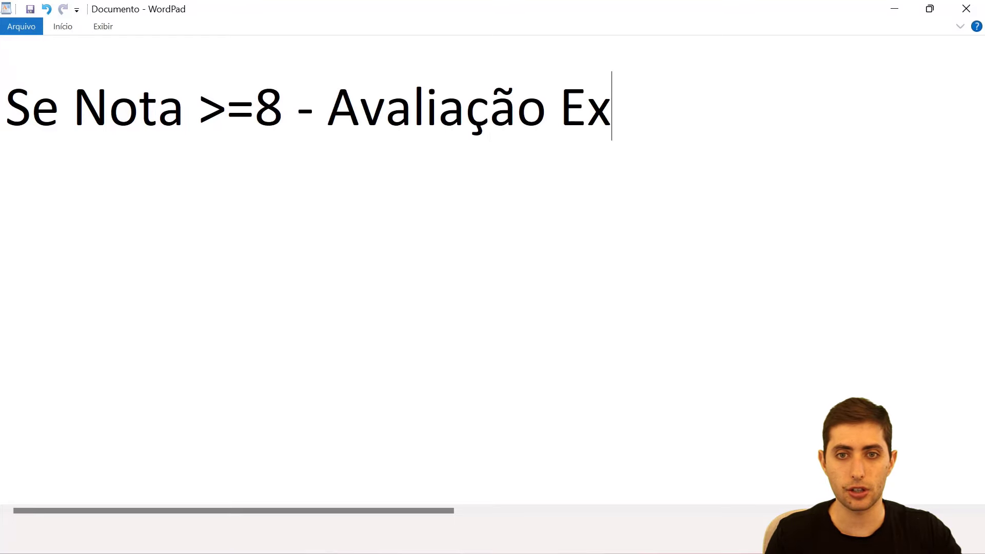
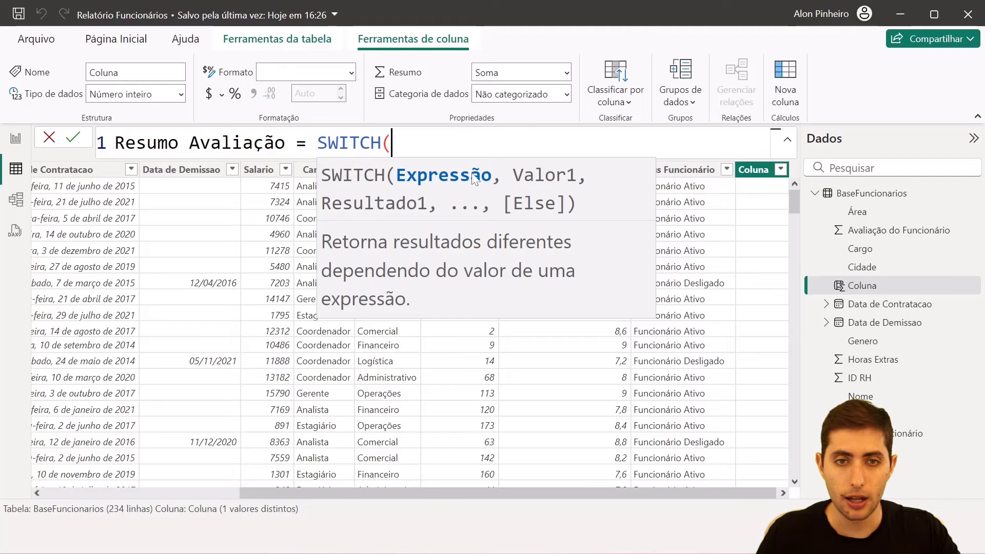
Enter TRUE() as the SWITCH expression of the Resumo Avaliação column, followed by a comma and a new formula line.
type("tru")
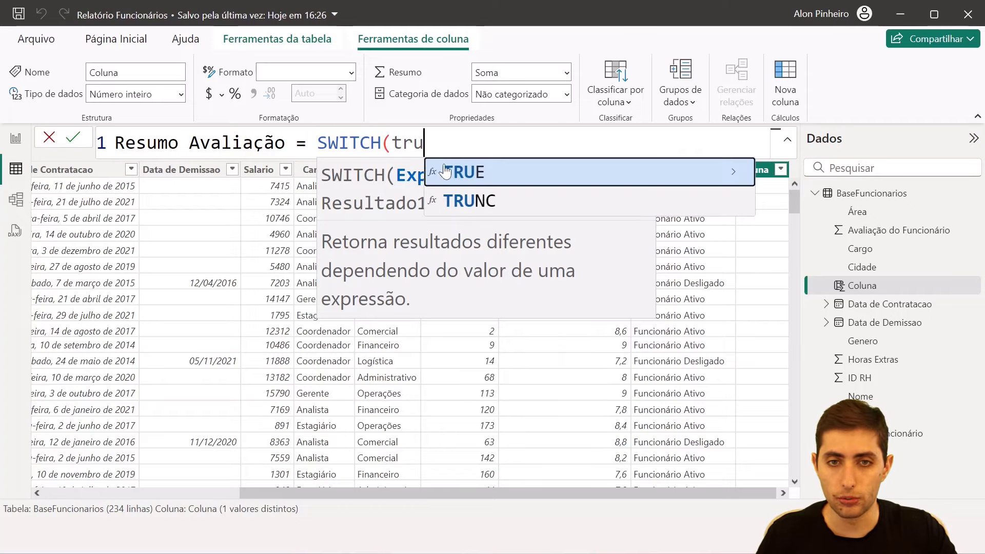
left_click(476, 177)
type(")")
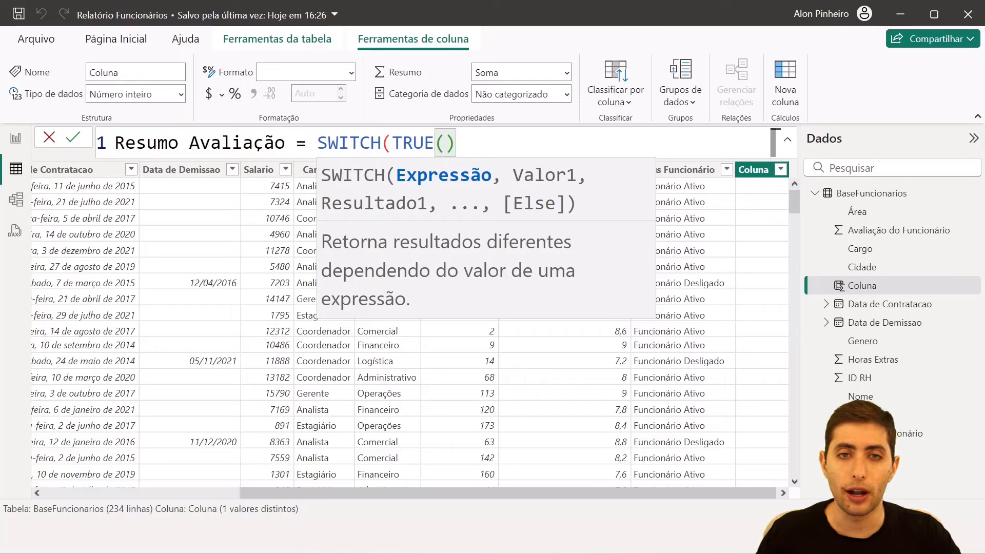
left_click_drag(393, 144, 456, 143)
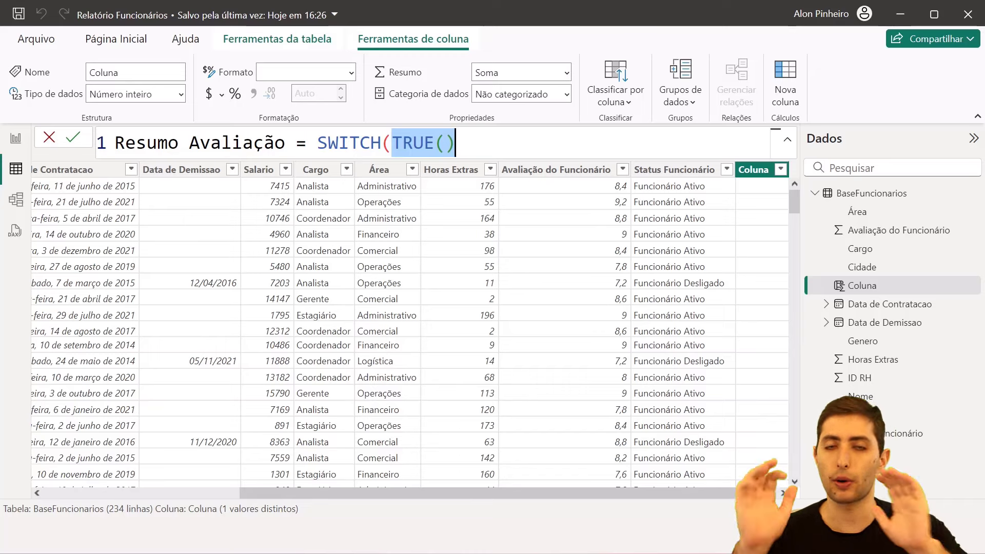
key("End")
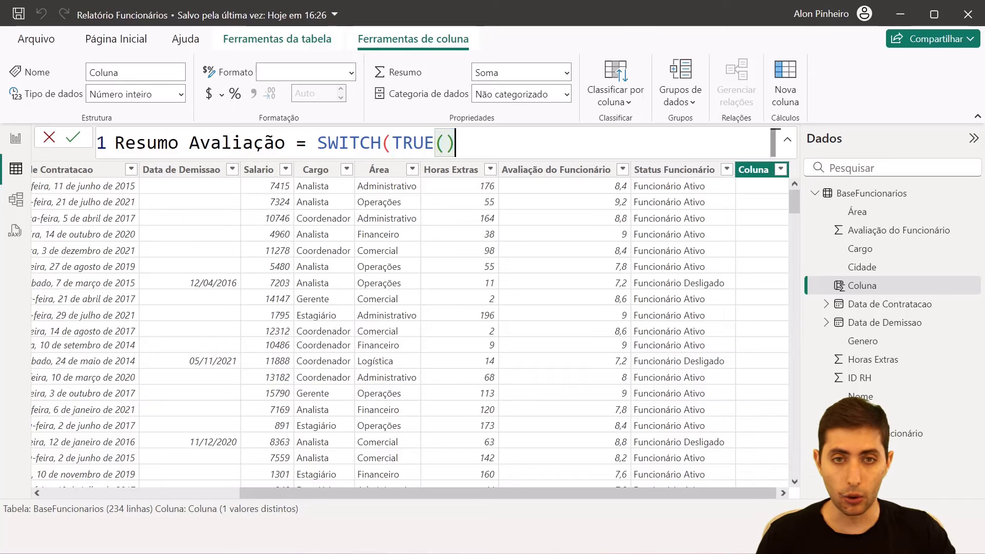
type(",")
key("shift+Return")
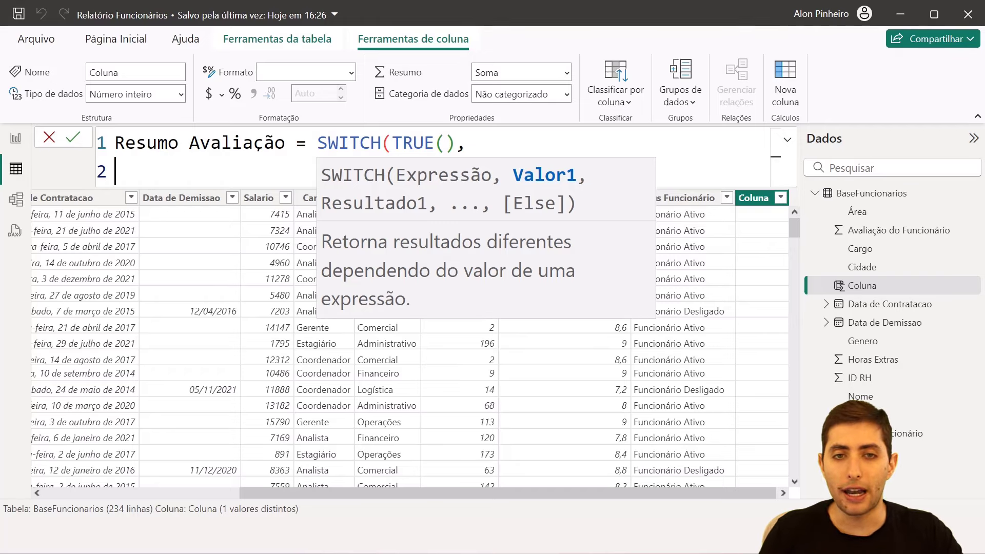
left_click_drag(392, 142, 455, 143)
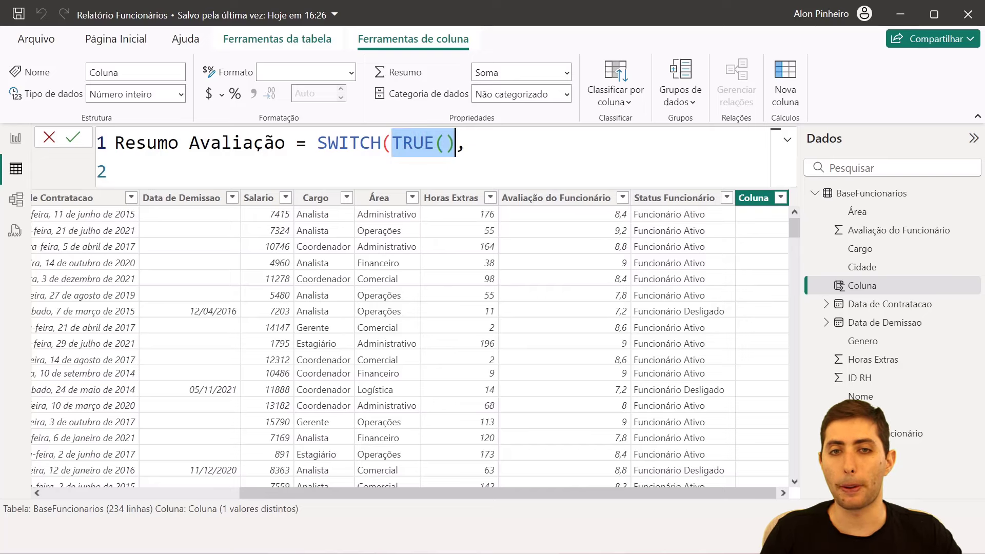
left_click(116, 172)
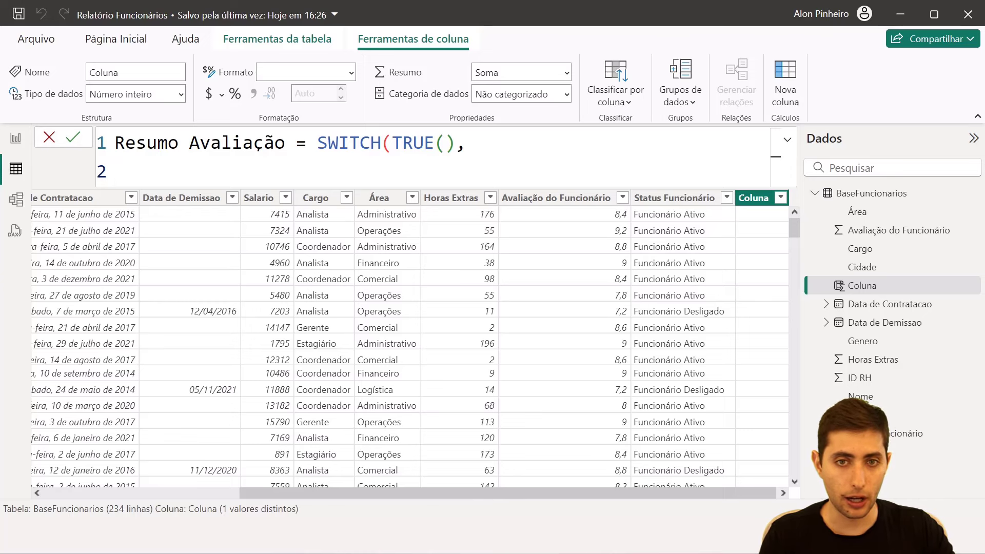
Add the first SWITCH condition on the second formula line: BaseFuncionarios[Avaliação do Funcionário]>=8.
type("avalia")
key("Tab")
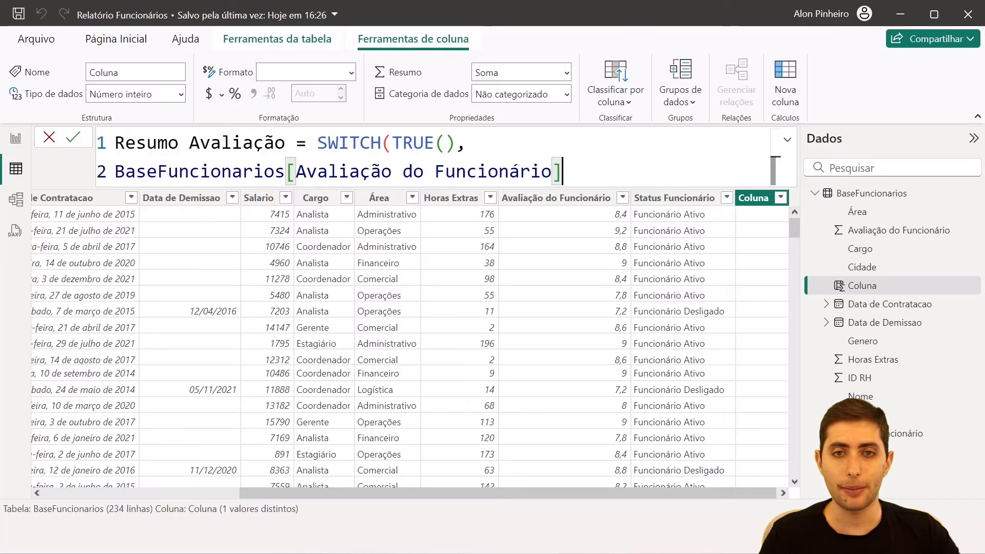
type(">=8")
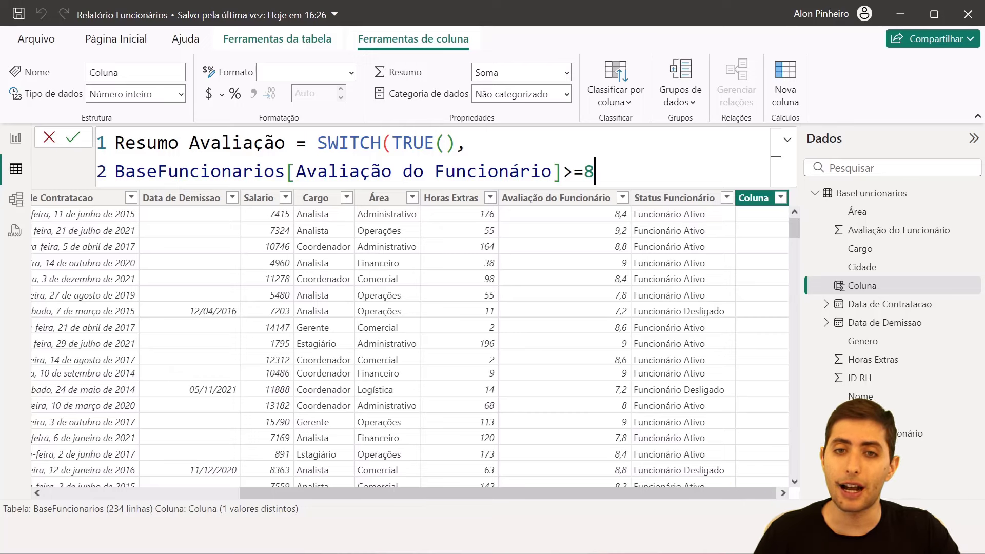
key("shift+Home")
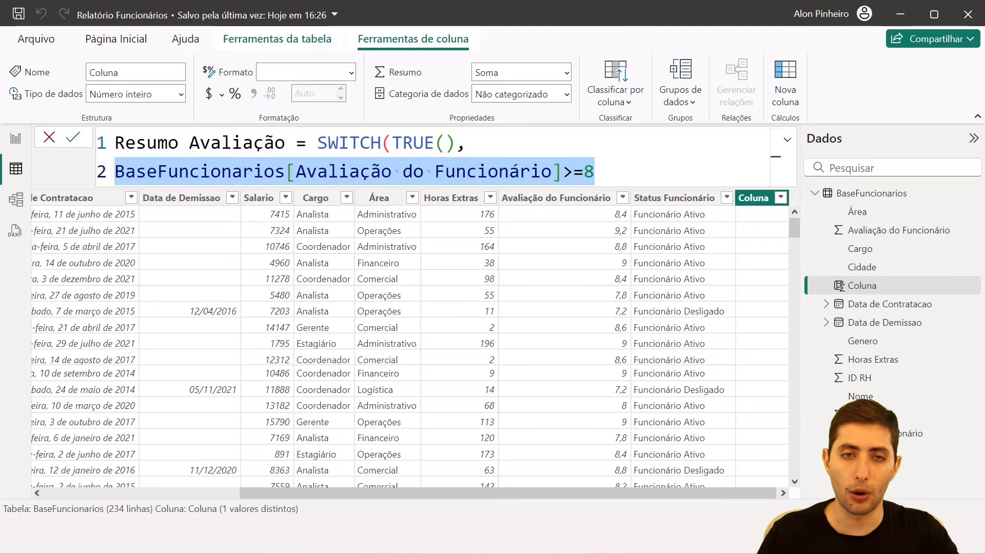
left_click_drag(393, 143, 456, 143)
left_click(522, 172)
key("Home")
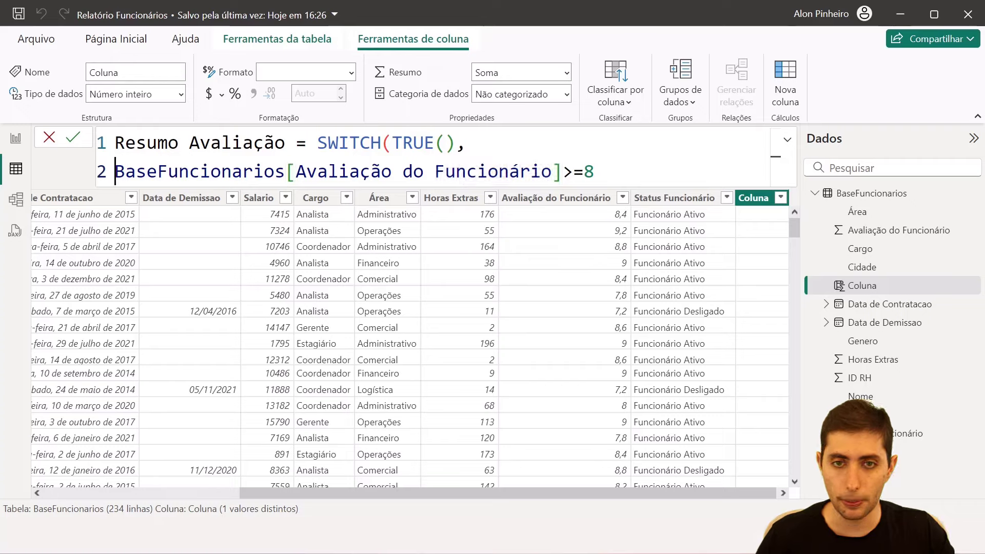
key("shift+End")
key("End")
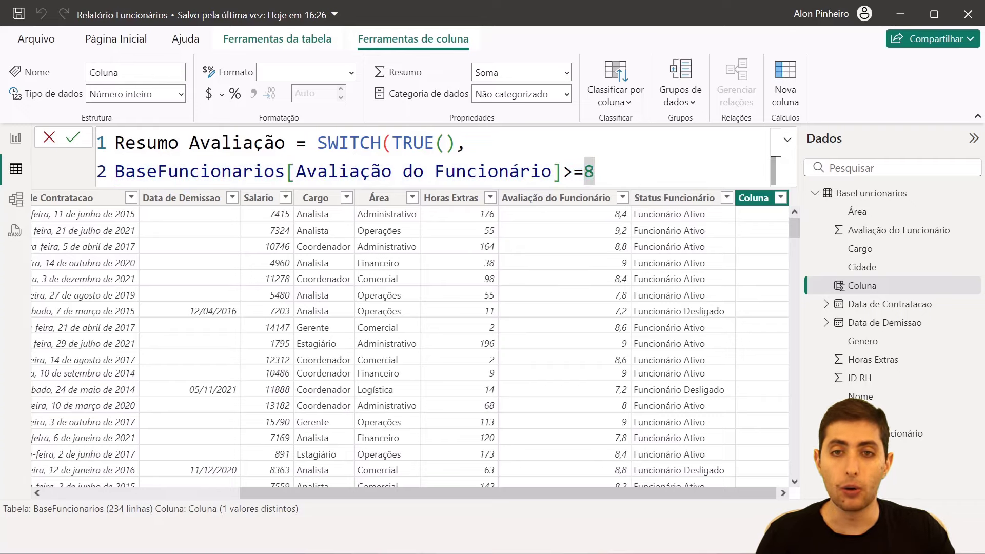
Enter "Avaliação Excelente" on the third formula line as the result of the >=8 condition, followed by a comma.
key("shift+Return")
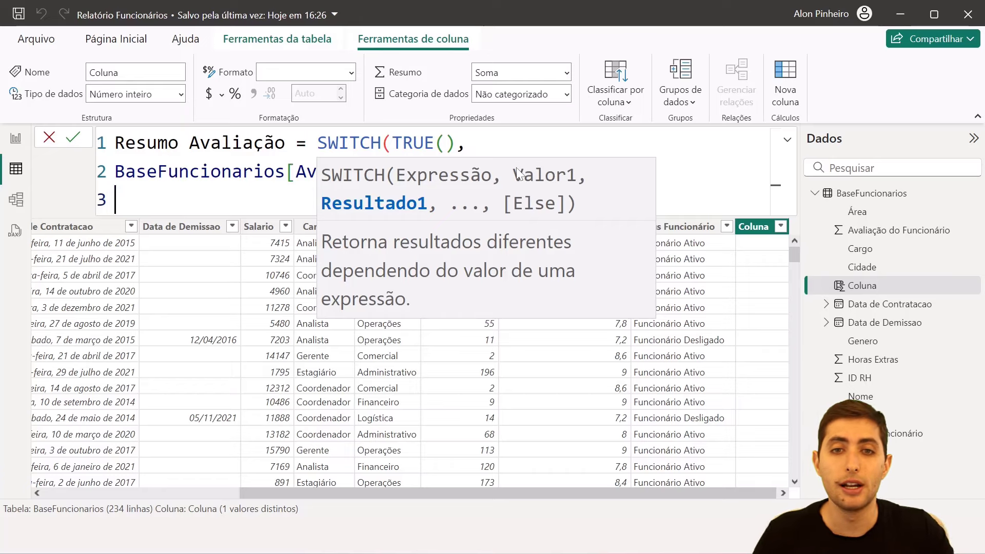
key("Escape")
left_click_drag(563, 172, 596, 172)
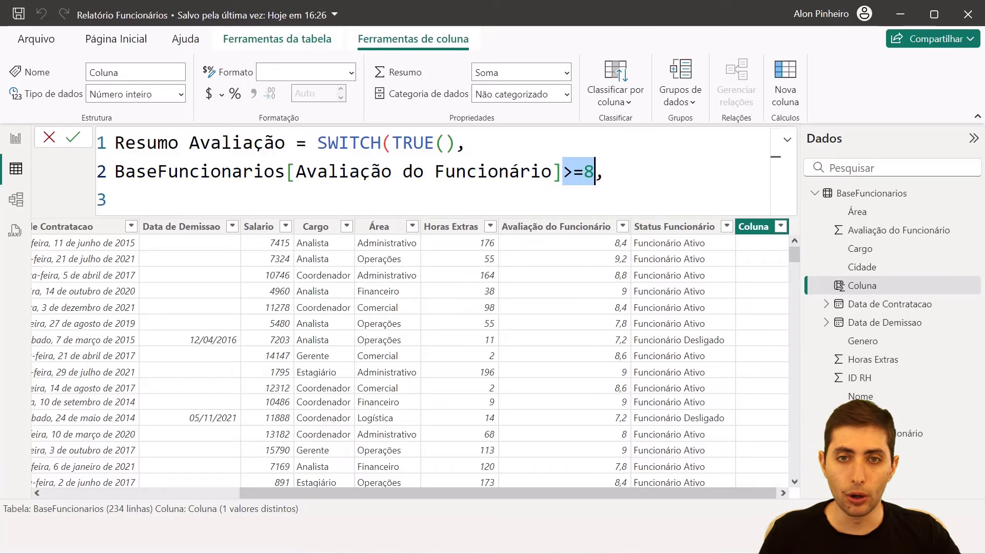
left_click(116, 200)
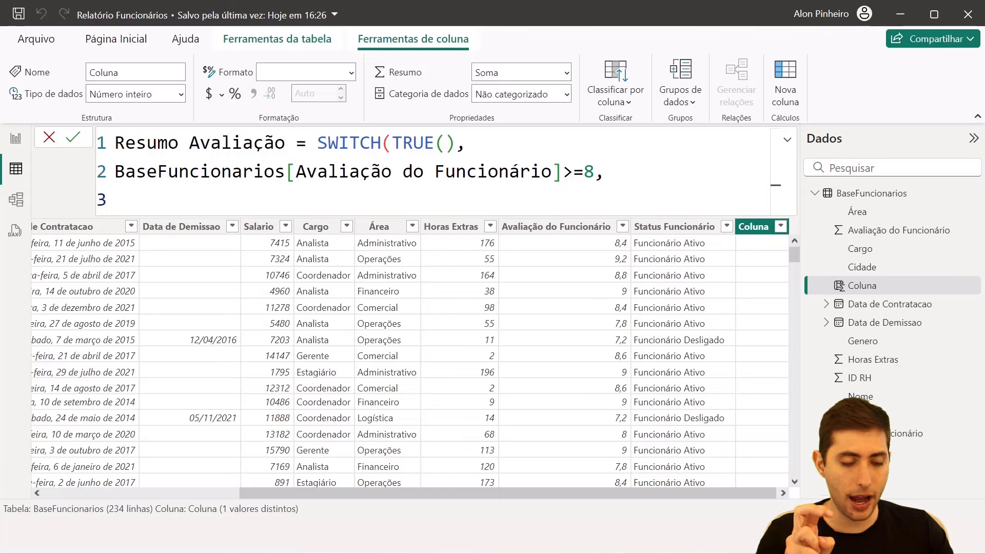
type("\"A")
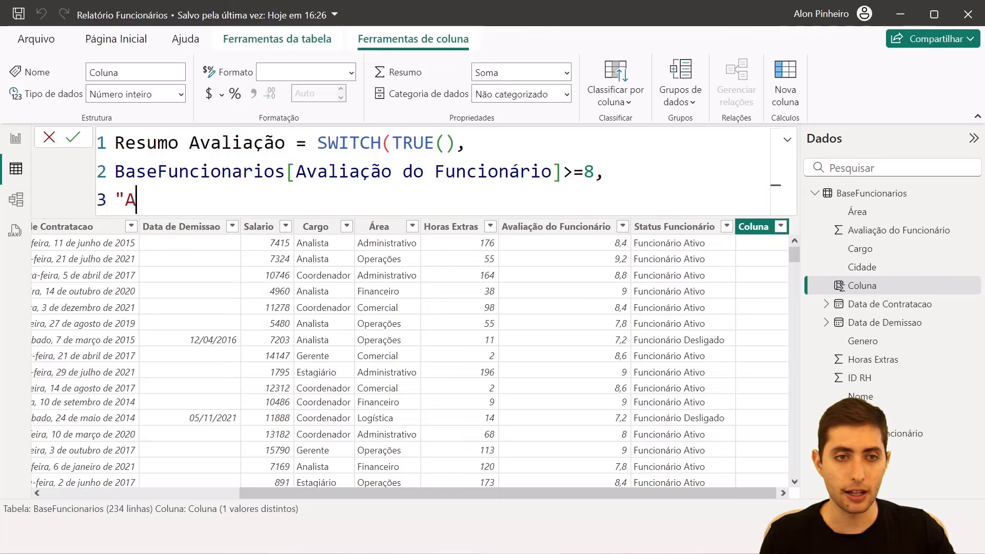
type("valiação Excelente\"")
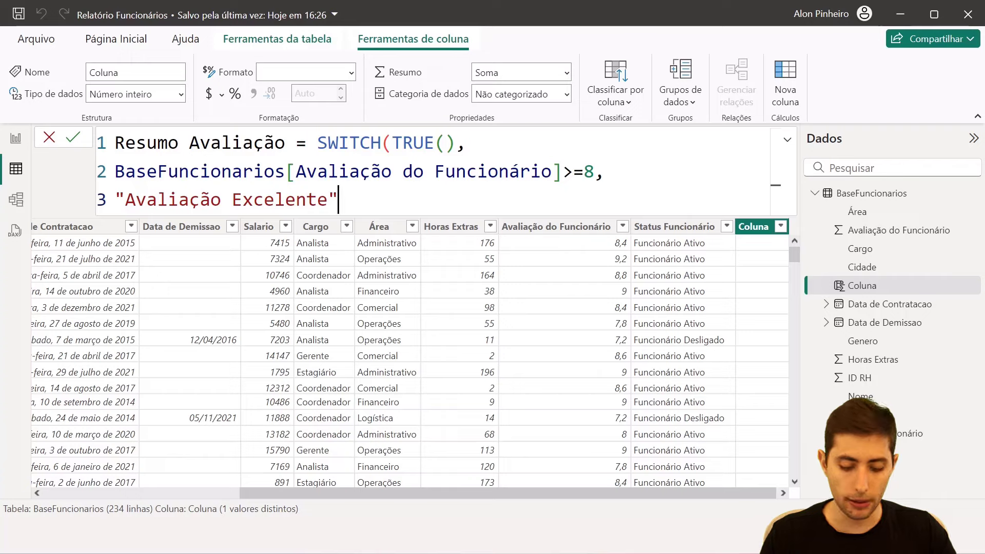
type(",")
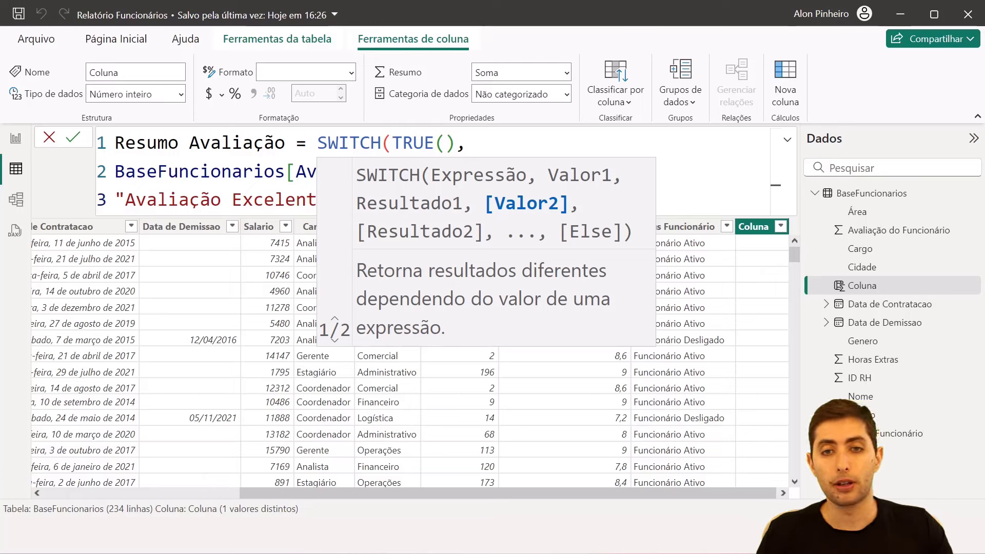
key("Escape")
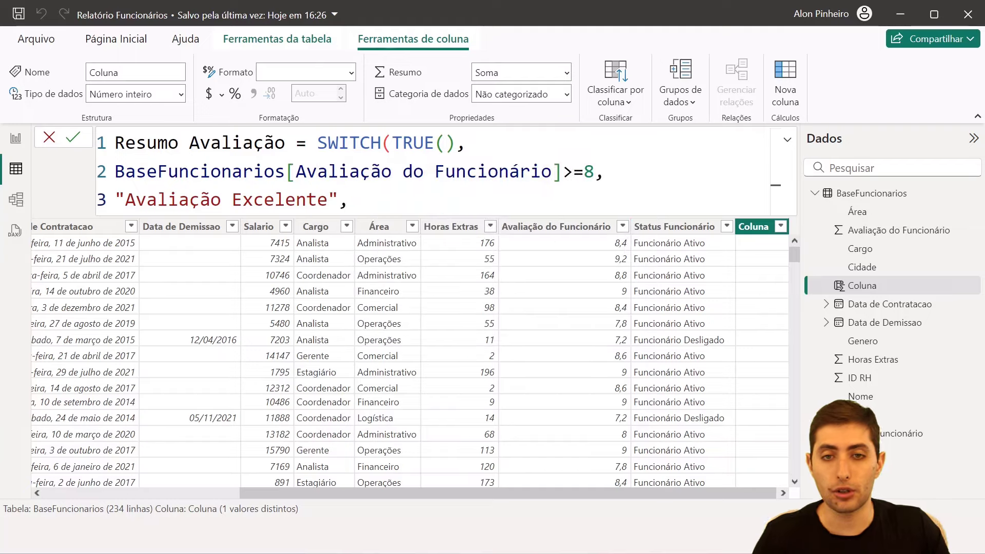
Check the rating rules in WordPad and add the second SWITCH condition BaseFuncionarios[Avaliação do Funcionário]>=6 on a new formula line.
mouse_move(679, 544)
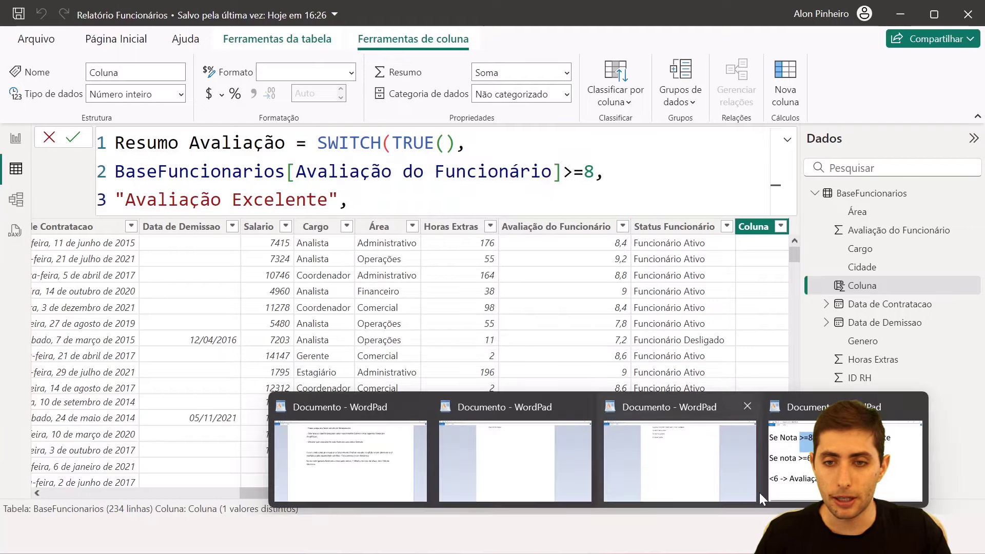
left_click(680, 452)
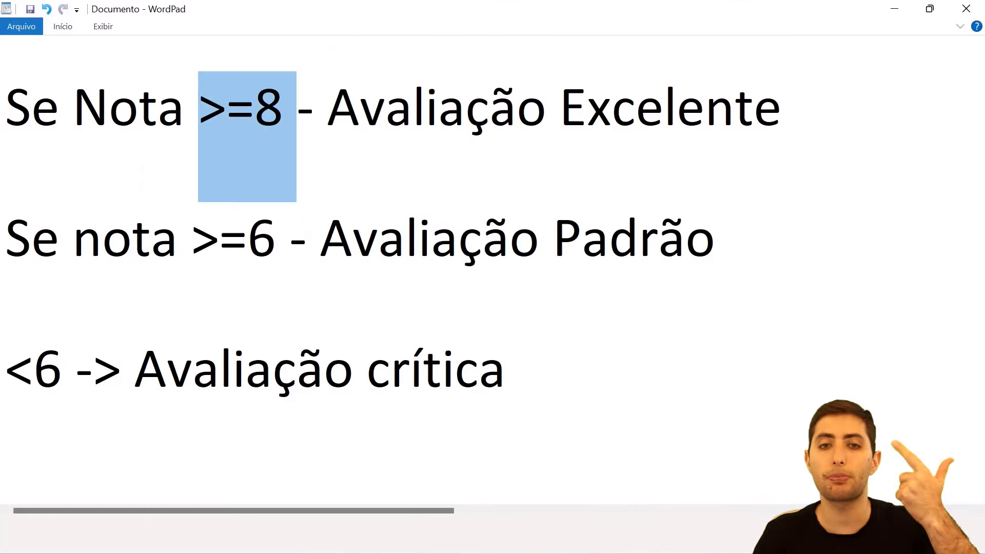
left_click(895, 11)
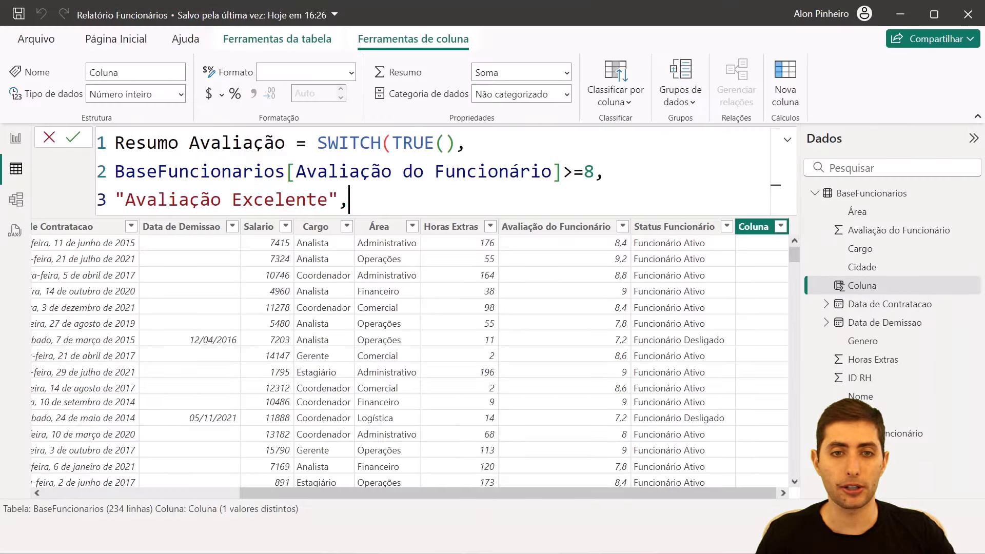
key("shift+Return")
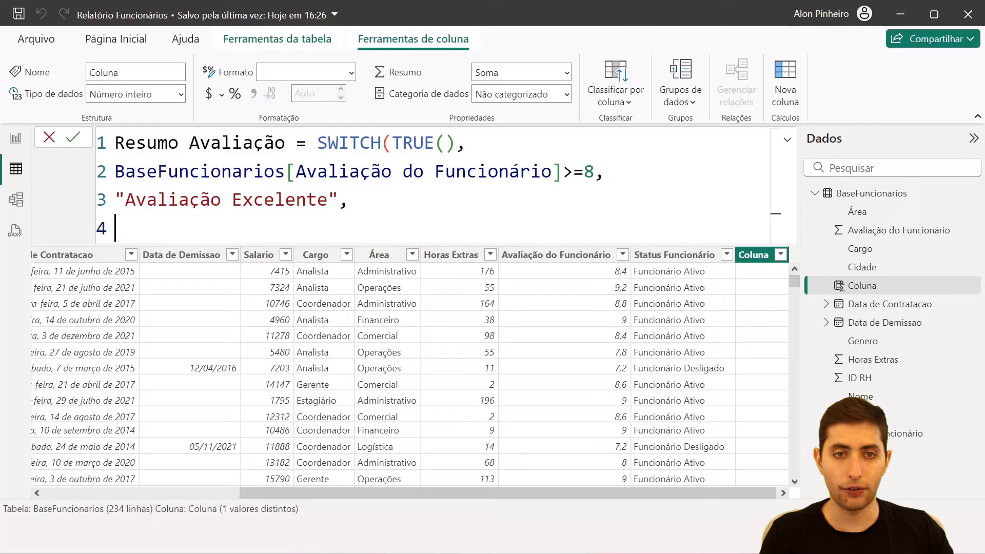
type("avalia")
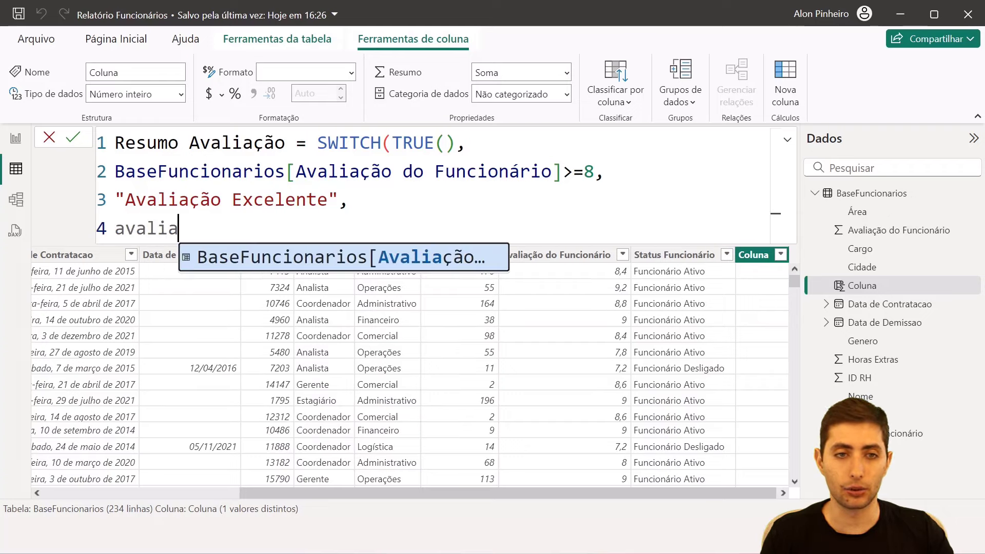
key("Tab")
type(">=6")
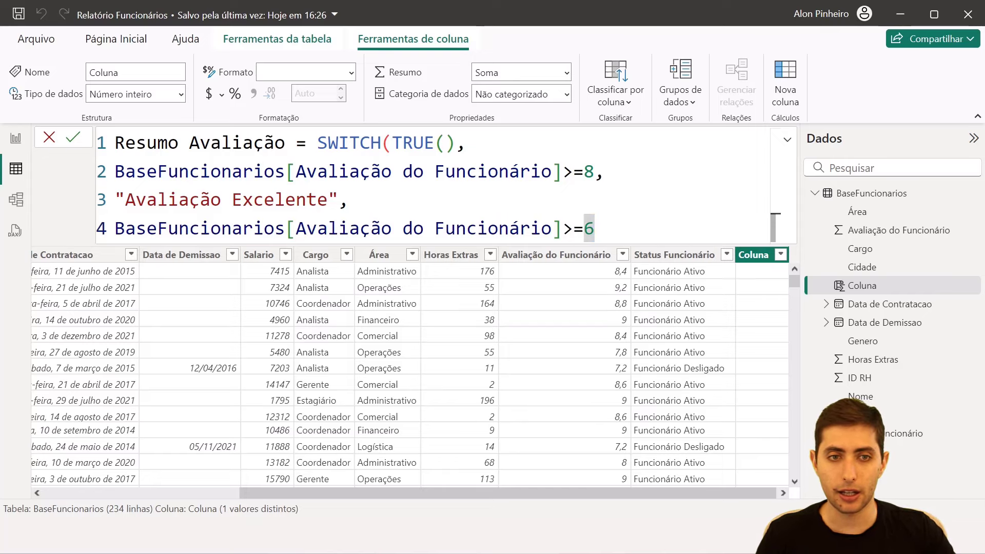
Examine the evaluation order of the >=8 condition, its result text and the >=6 condition in the SWITCH formula.
key("shift+Home")
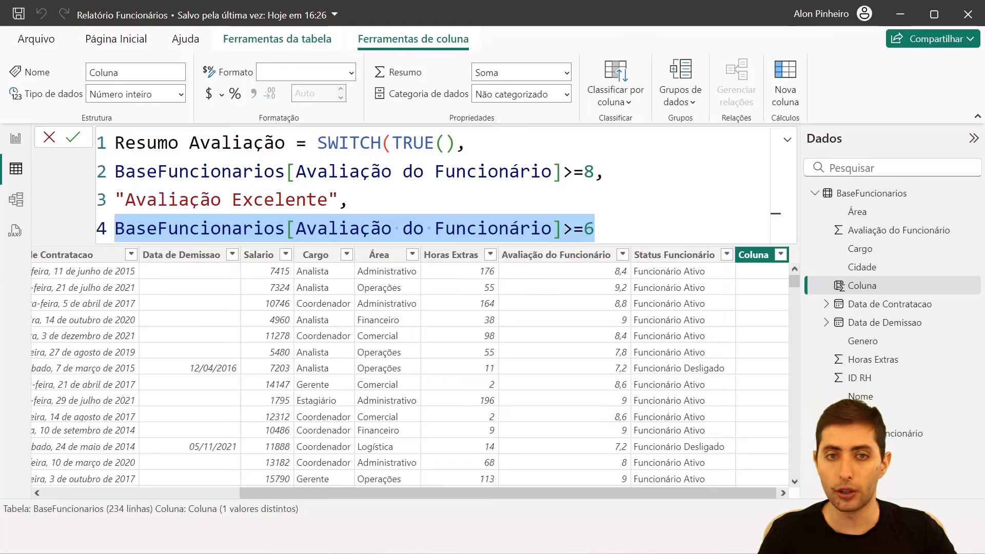
left_click_drag(605, 171, 110, 173)
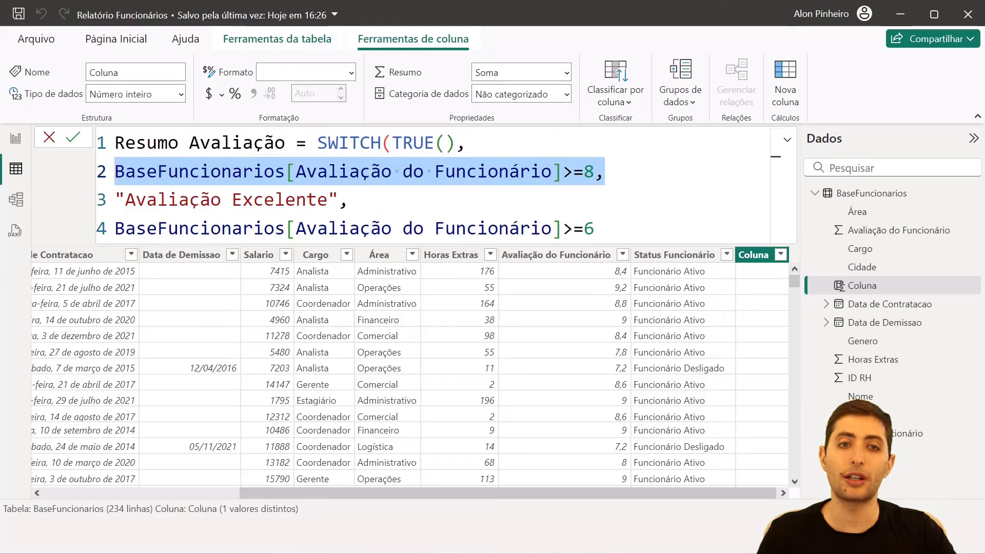
left_click_drag(348, 199, 114, 199)
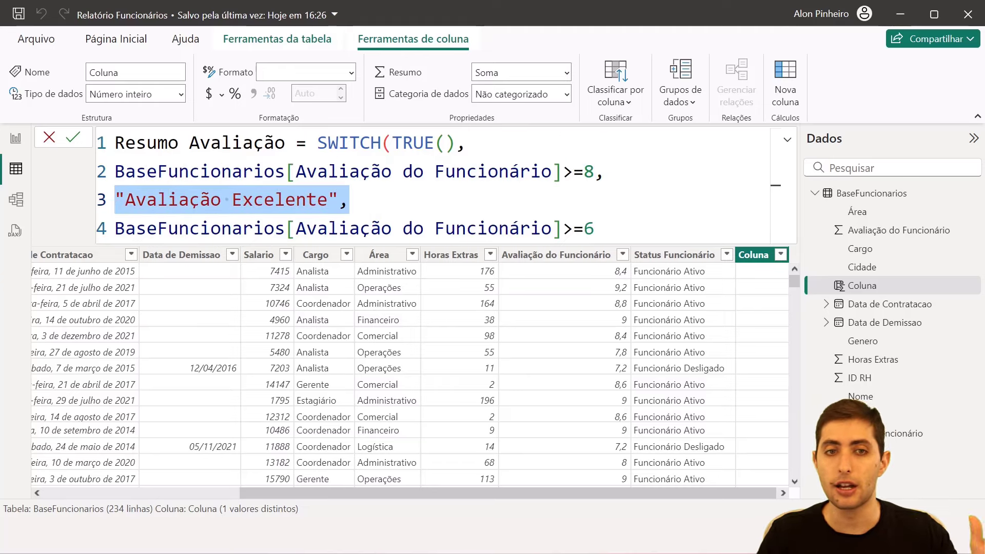
left_click(232, 228)
double_click(232, 228)
key("shift+End")
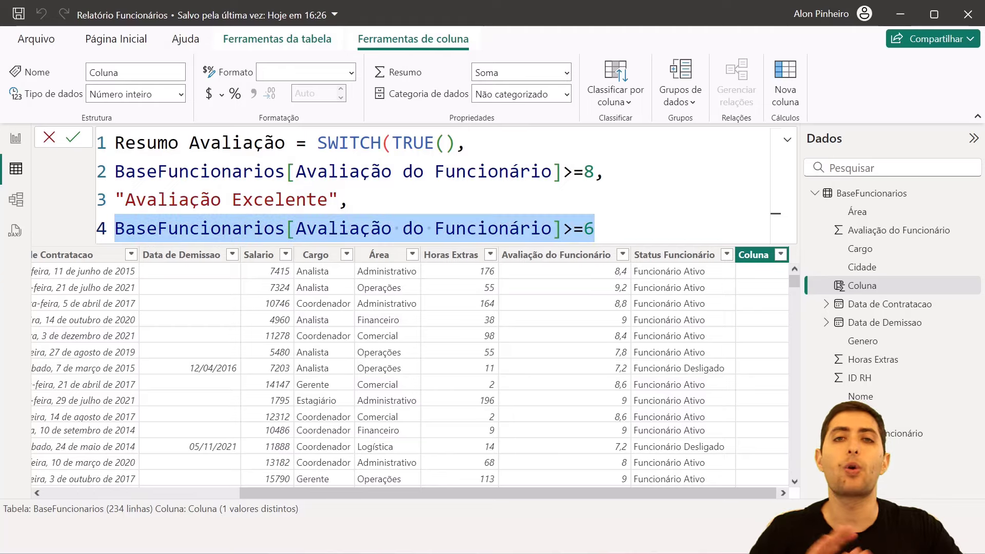
key("Right")
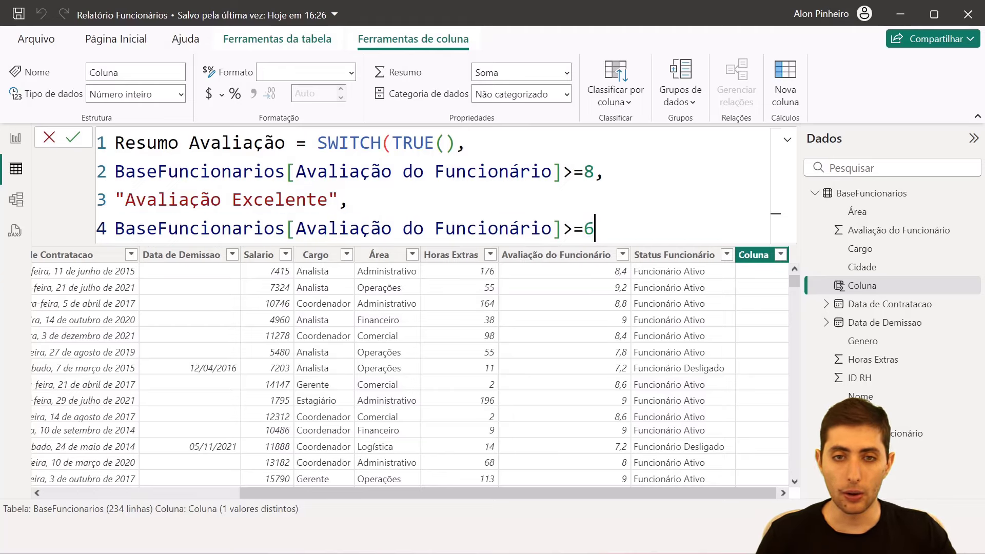
Enter the text "Avaliação Padrão" on a new formula line as the result of the >=6 condition.
type(",")
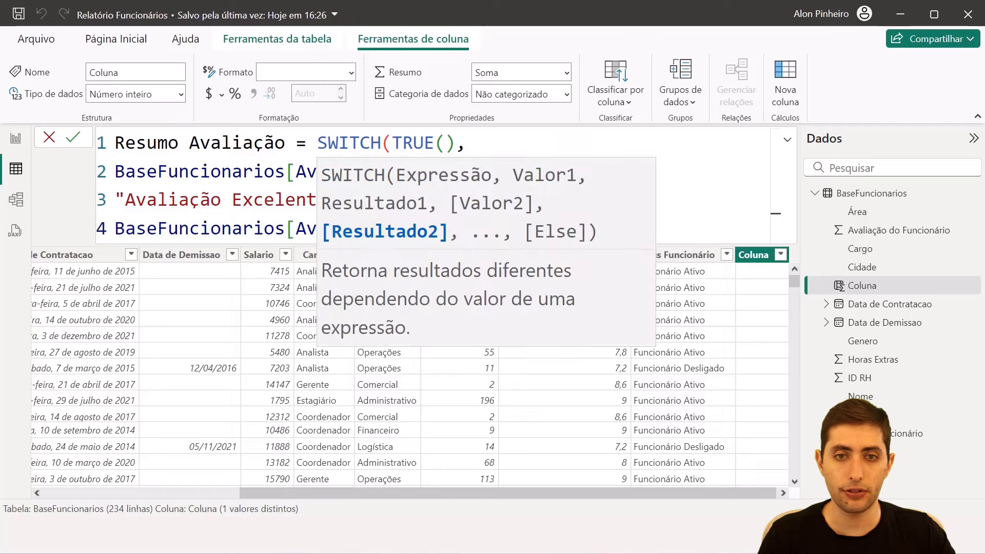
key("shift+Return")
type("\"Ava")
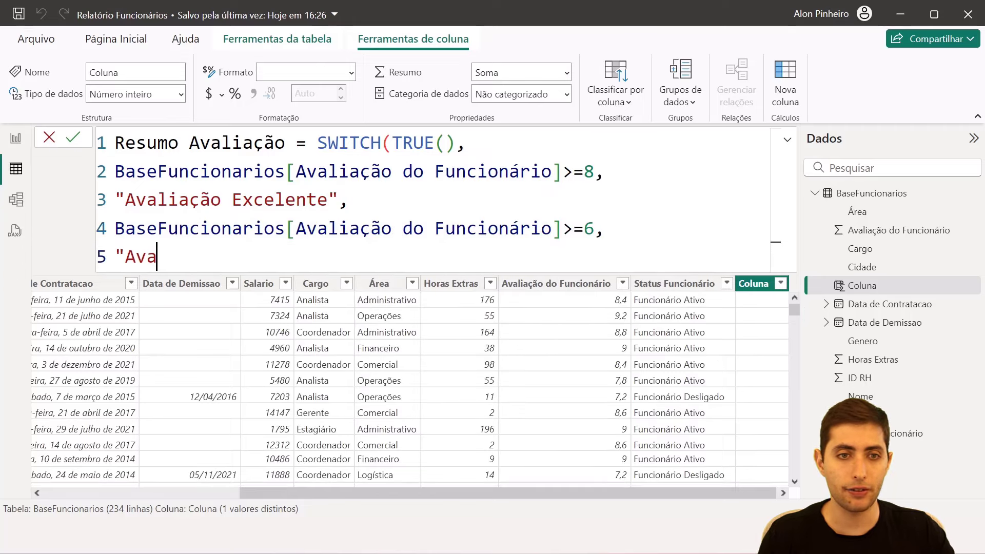
type("liação Padrão")
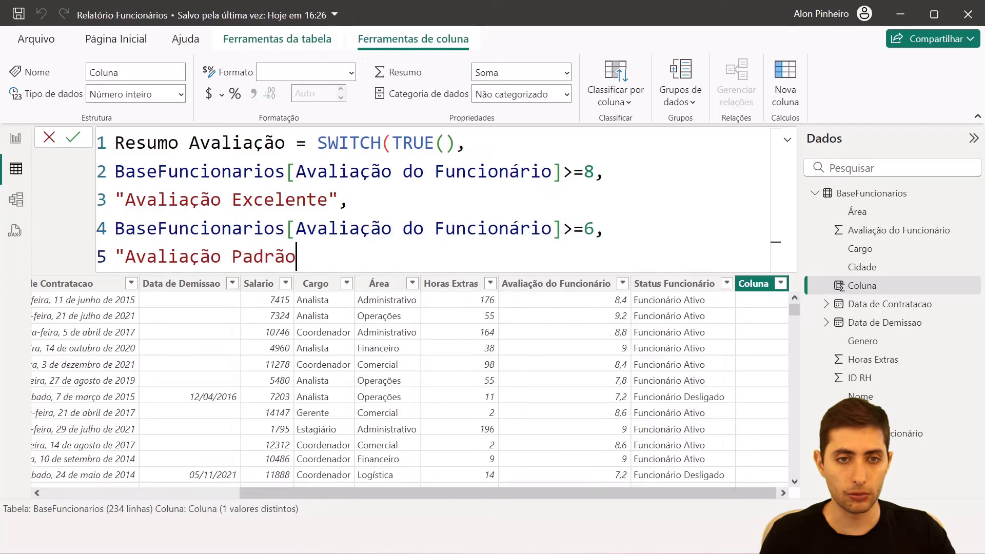
Change the result text of the >=6 condition to "Avaliação na Média", followed by a comma.
key("BackSpace")
key("BackSpace")
key("BackSpace")
key("BackSpace")
key("BackSpace")
key("BackSpace")
type("na Mé")
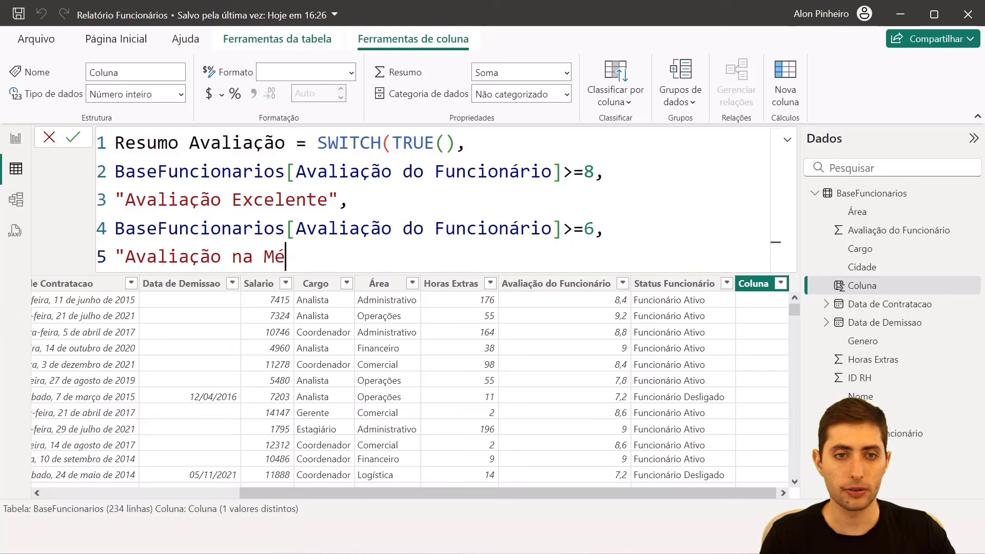
type("dia\",")
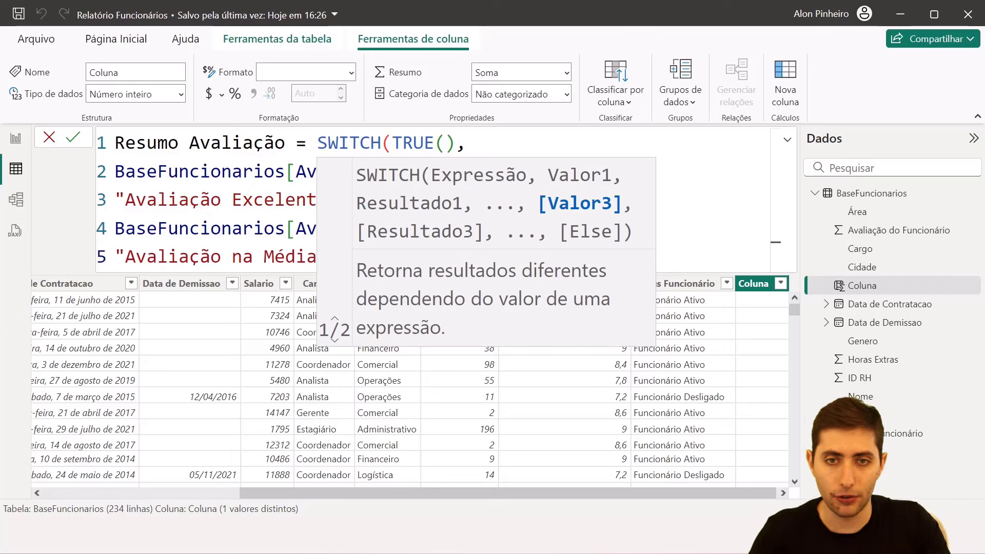
Try a third condition BaseFuncionarios[Avaliação do Funcionário]<6 with the result "Avaliação Crítica" on new lines, and remove both lines.
key("shift+Return")
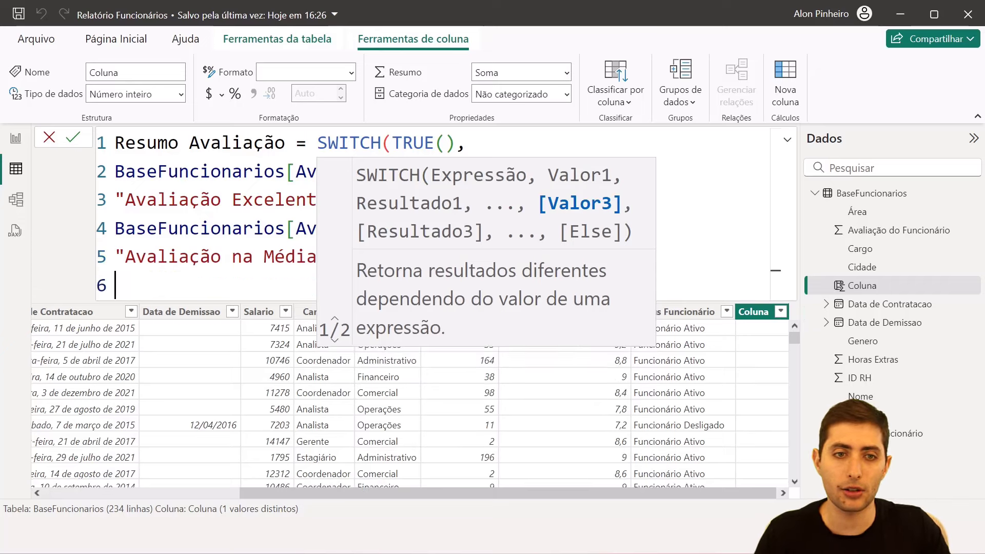
type("avali")
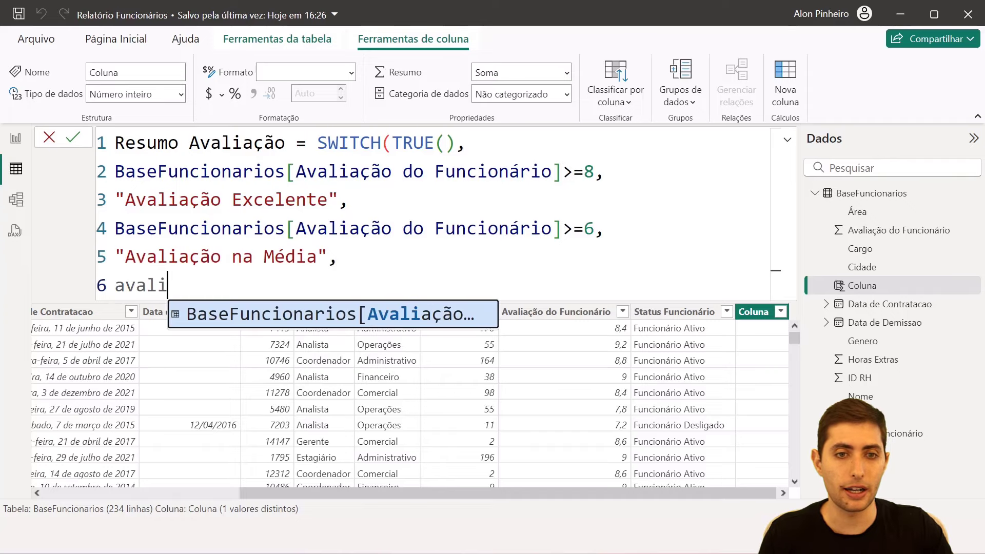
key("Tab")
type("<6")
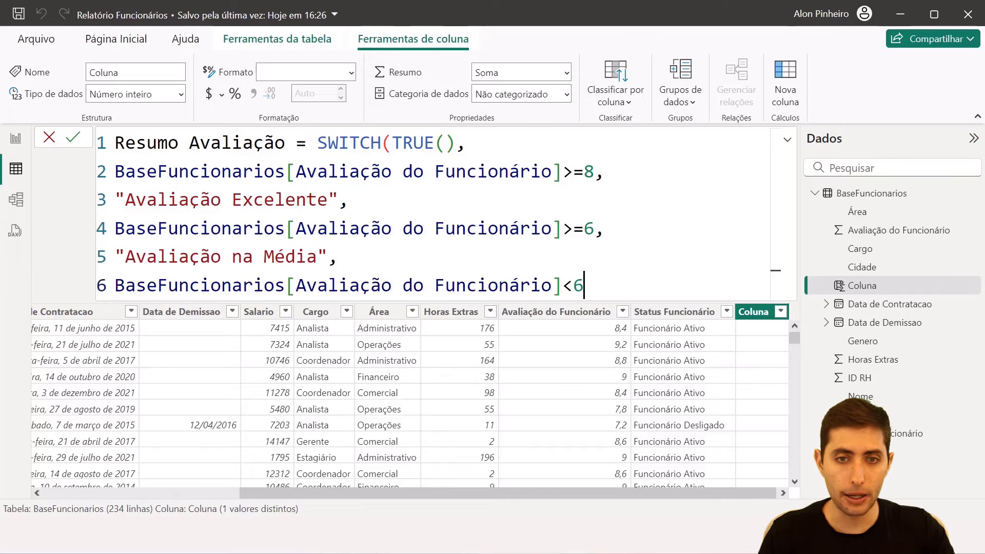
type(",")
key("shift+Return")
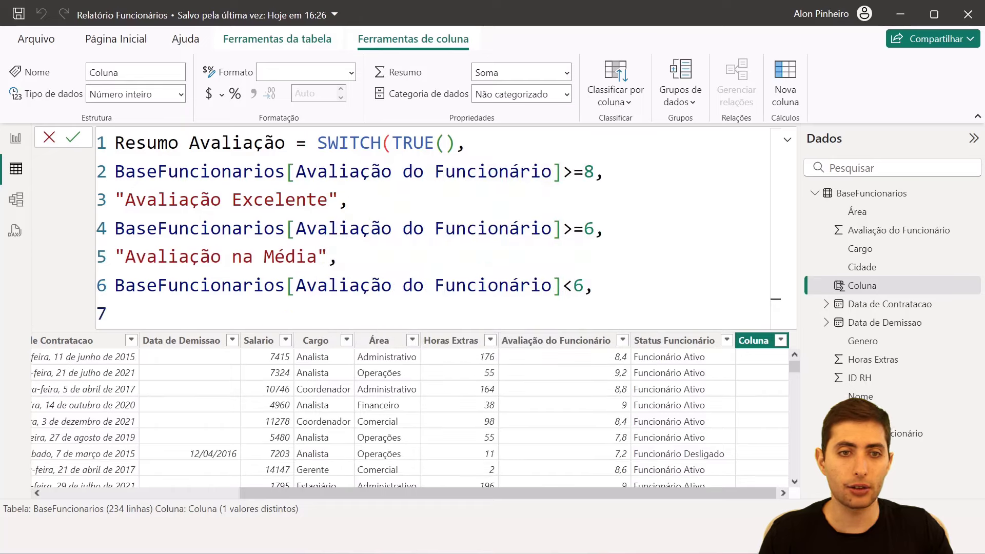
type("\"Avaliação C")
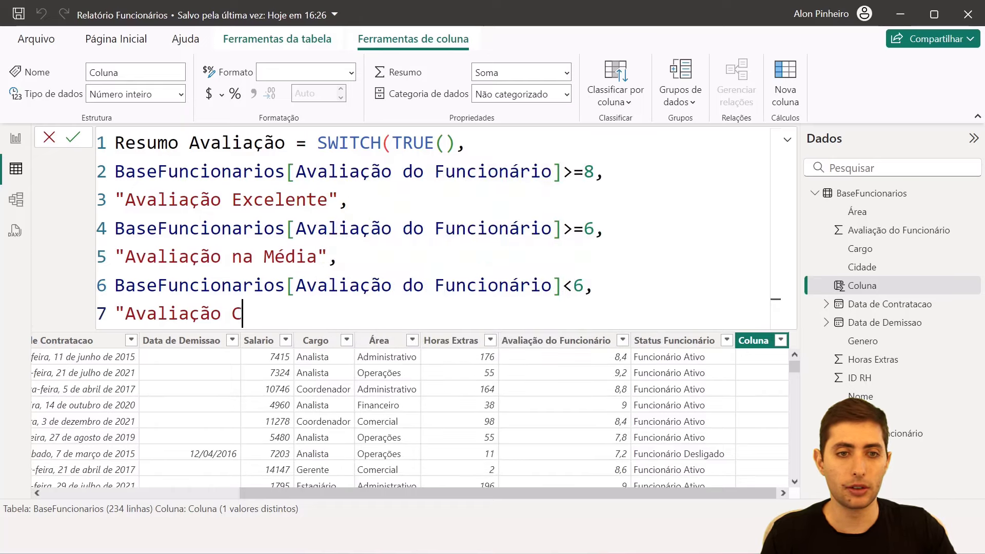
type("rítica\"")
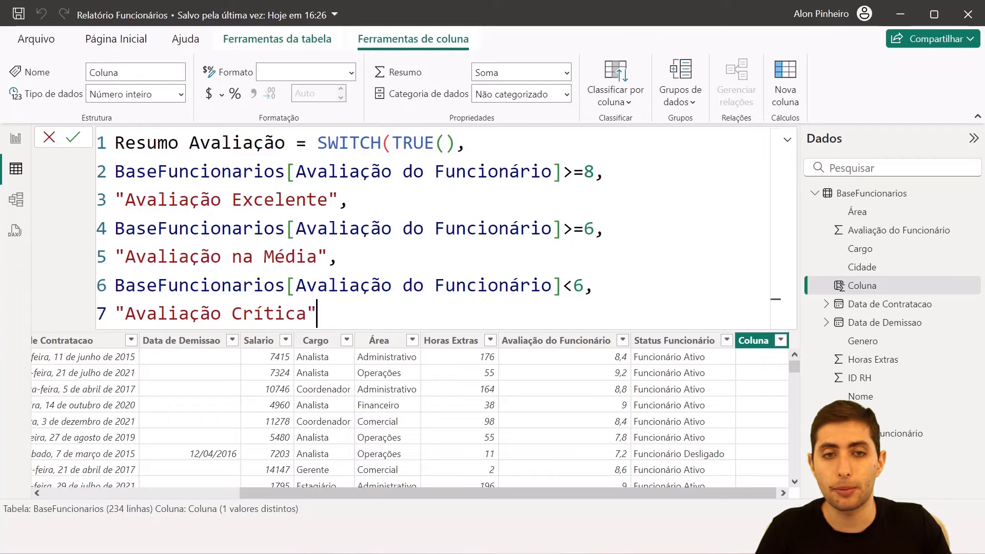
key("shift+Up")
key("shift+Home")
key("BackSpace")
key("BackSpace")
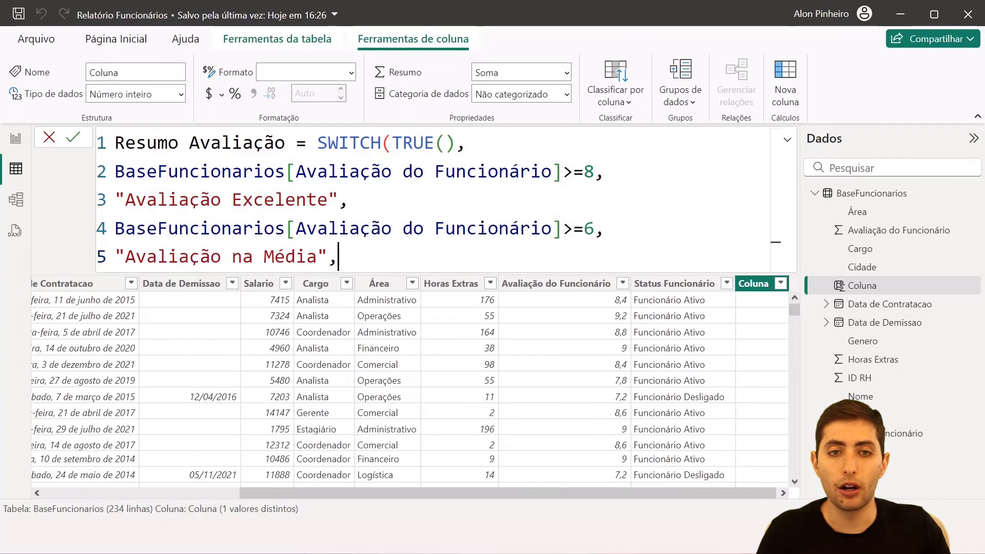
Enter "Avaliação Crítica" on a new formula line directly as the default (Else) result of the SWITCH.
key("shift+Return")
type("vali")
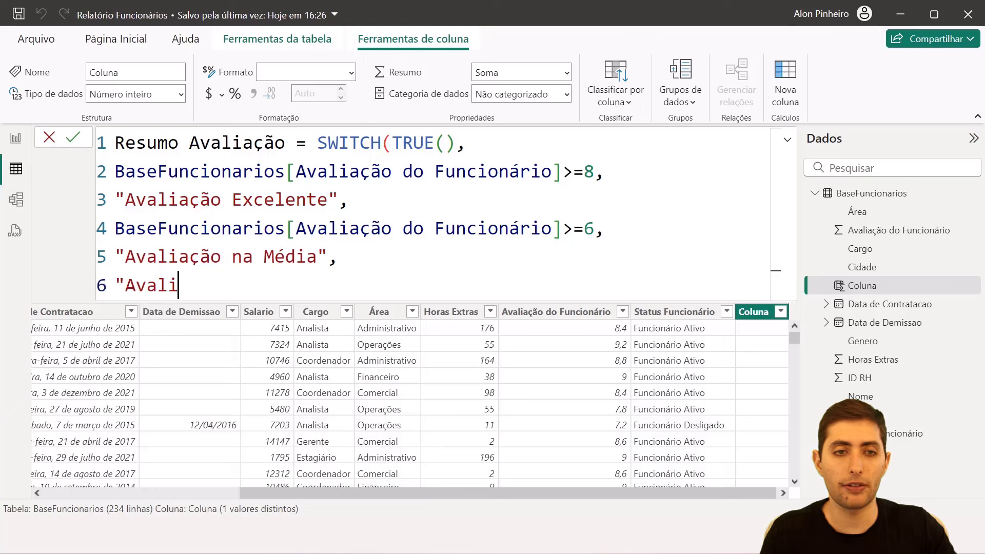
type("ação Crítica\"")
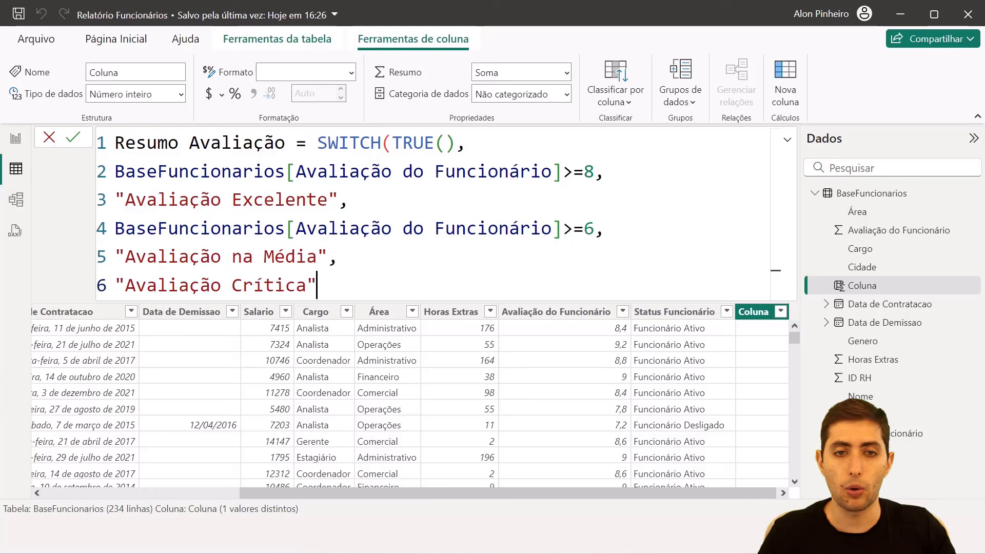
Examine line by line how the SWITCH formula evaluates the >=8 and >=6 conditions and their result texts.
key("Up")
key("Up")
key("Up")
key("Up")
key("Home")
key("shift+End")
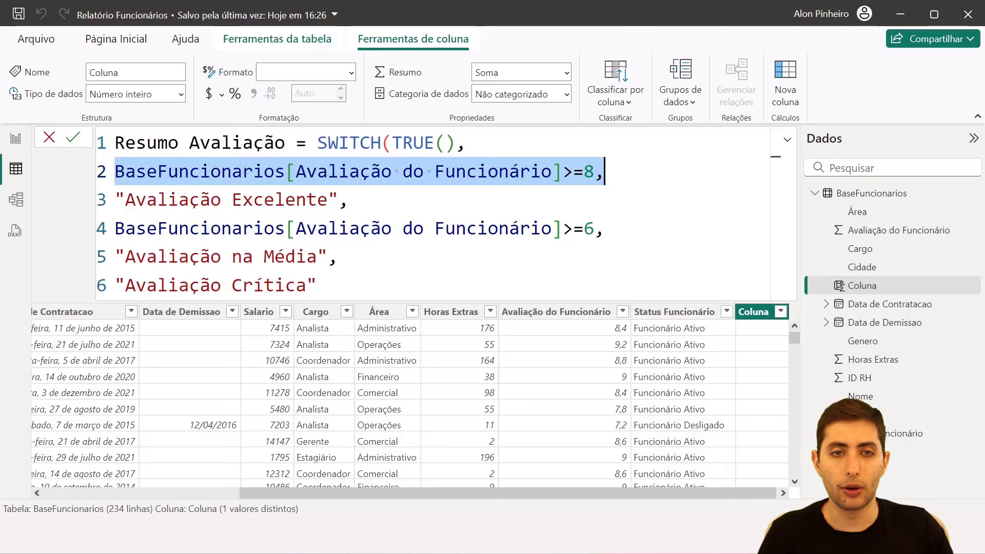
key("Down")
key("Home")
key("shift+End")
key("Down")
key("Down")
key("shift+Home")
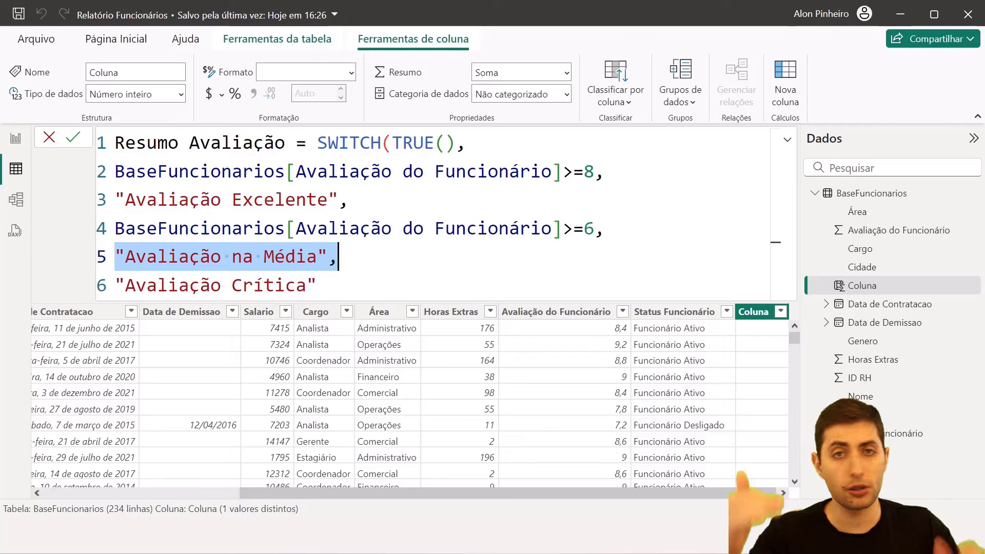
Close the SWITCH function with a parenthesis on its own line and commit the Resumo Avaliação column formula.
key("Down")
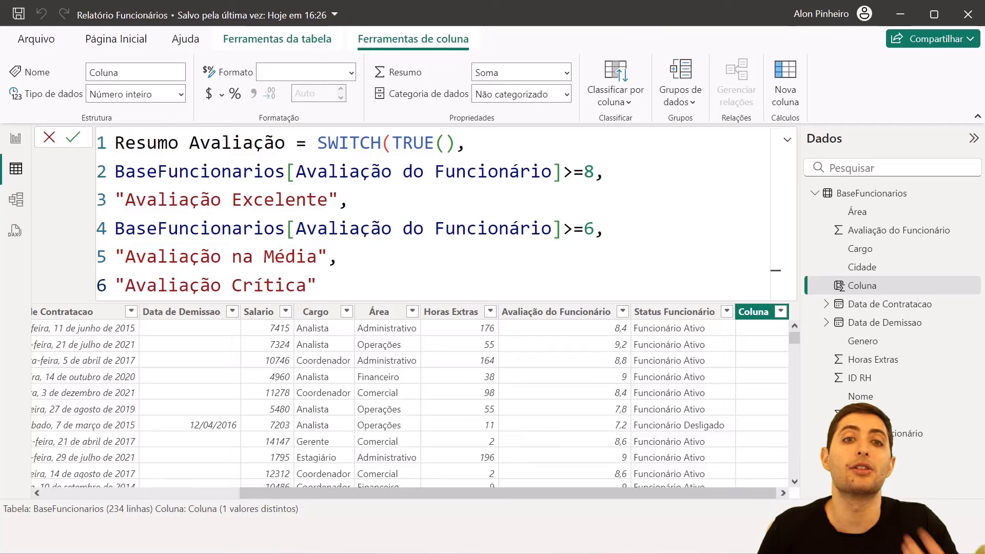
key("shift+Return")
type(")")
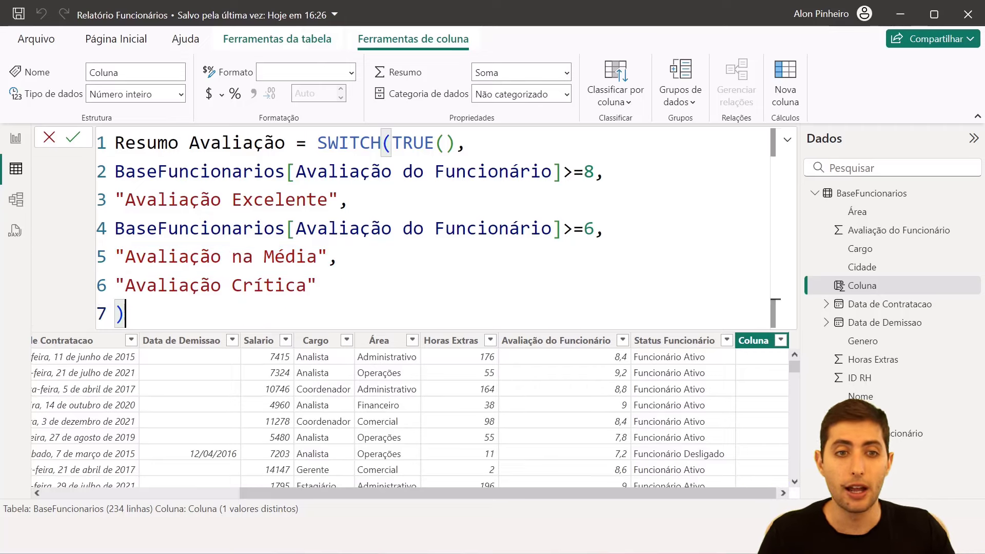
key("Return")
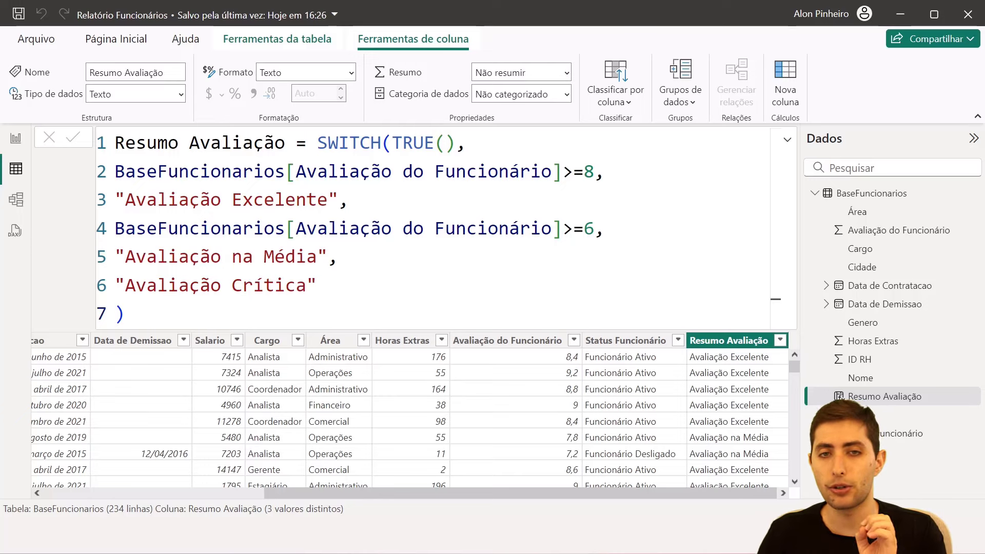
Review the TRUE() argument, the default result and the >=8 condition with its result in the formula.
left_click_drag(392, 143, 456, 143)
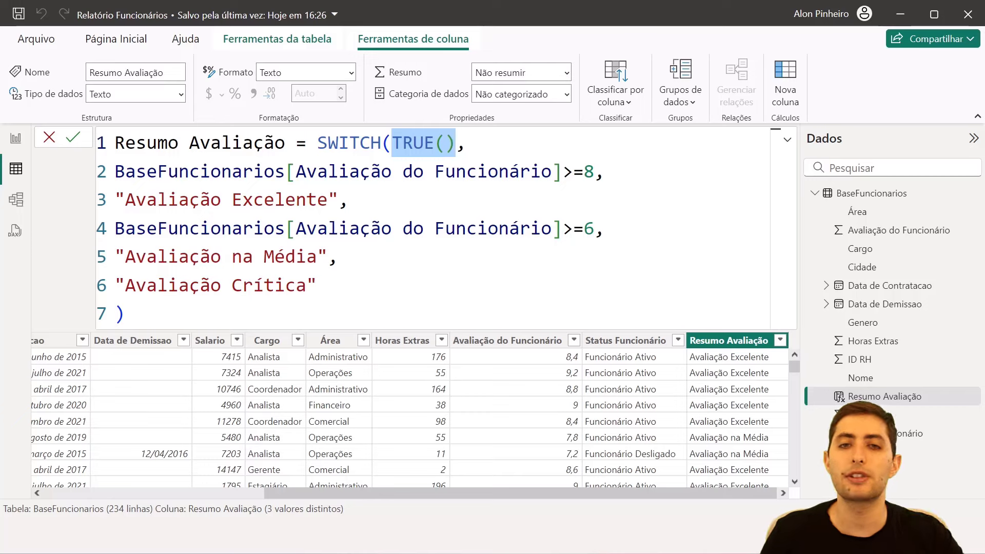
left_click(318, 285)
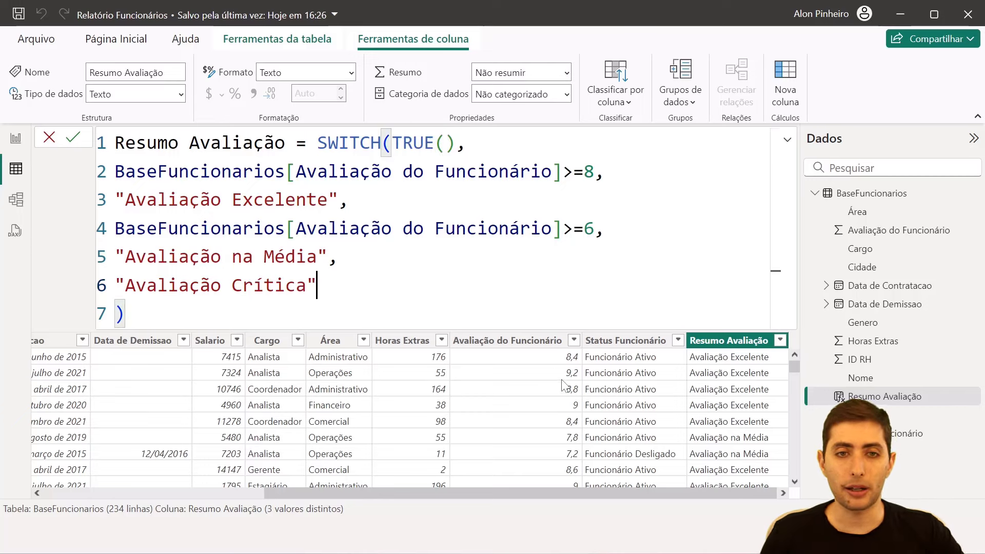
left_click(456, 142)
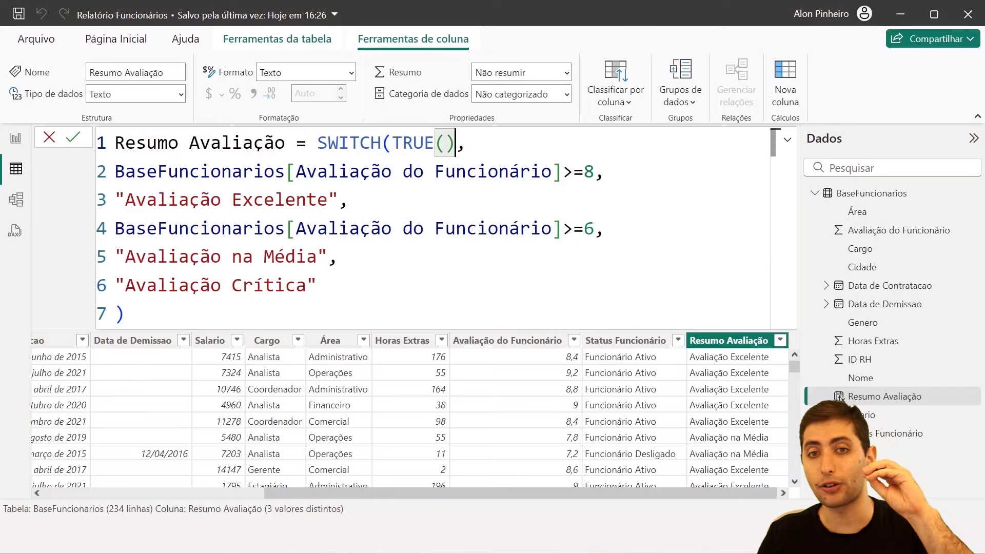
left_click_drag(350, 200, 115, 171)
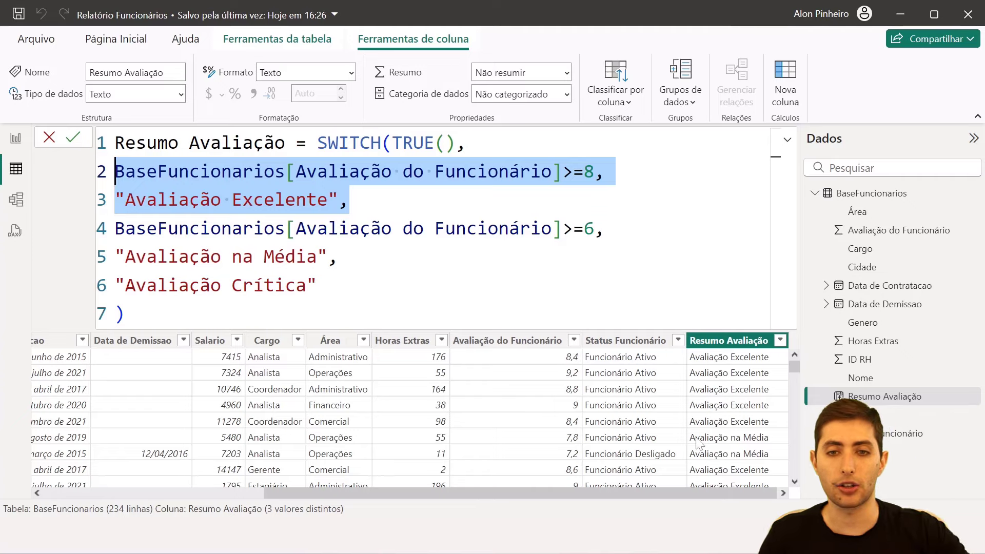
Look through the table rows to compare each Avaliação do Funcionário score with its Resumo Avaliação classification.
scroll(728, 366, "down", 2)
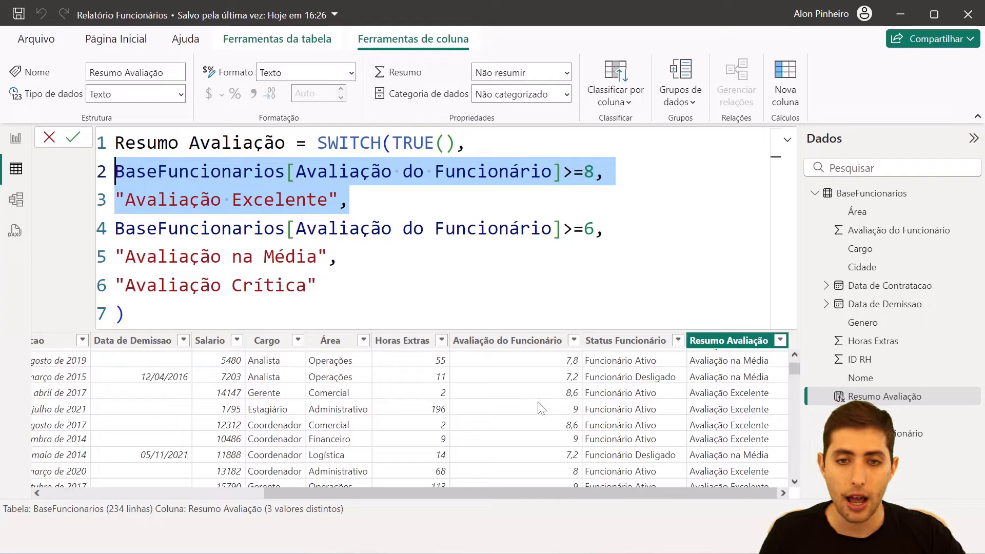
scroll(546, 416, "down", 5)
scroll(543, 409, "down", 12)
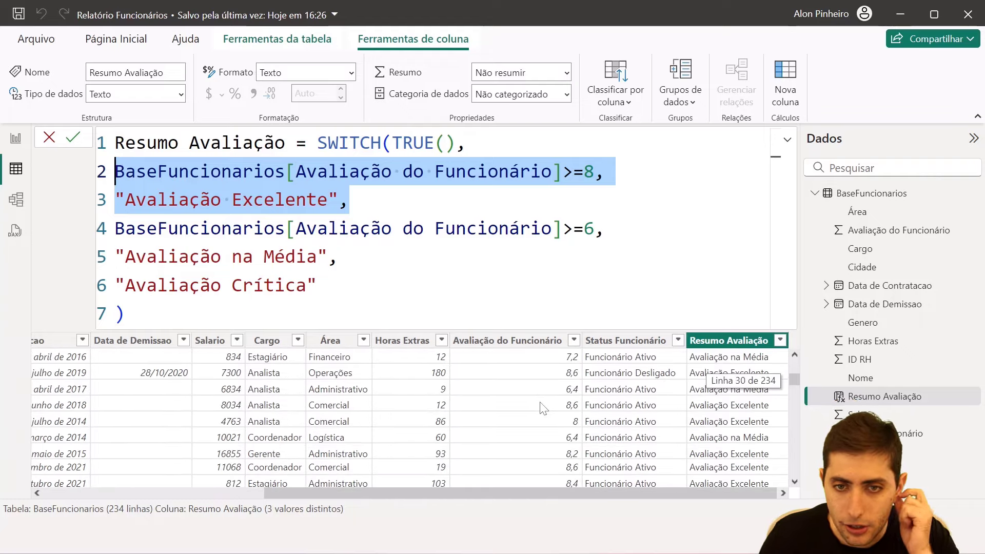
scroll(543, 409, "down", 18)
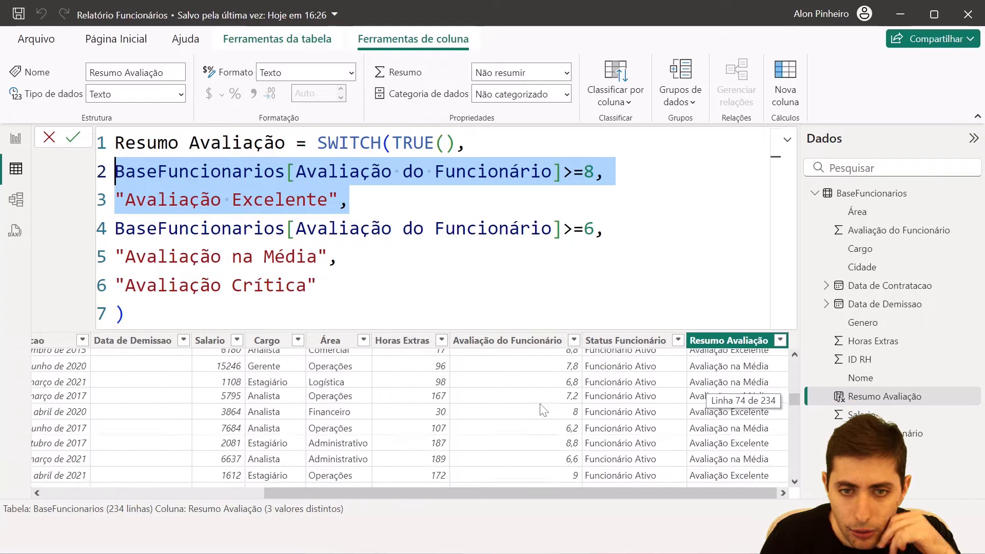
scroll(543, 409, "down", 2)
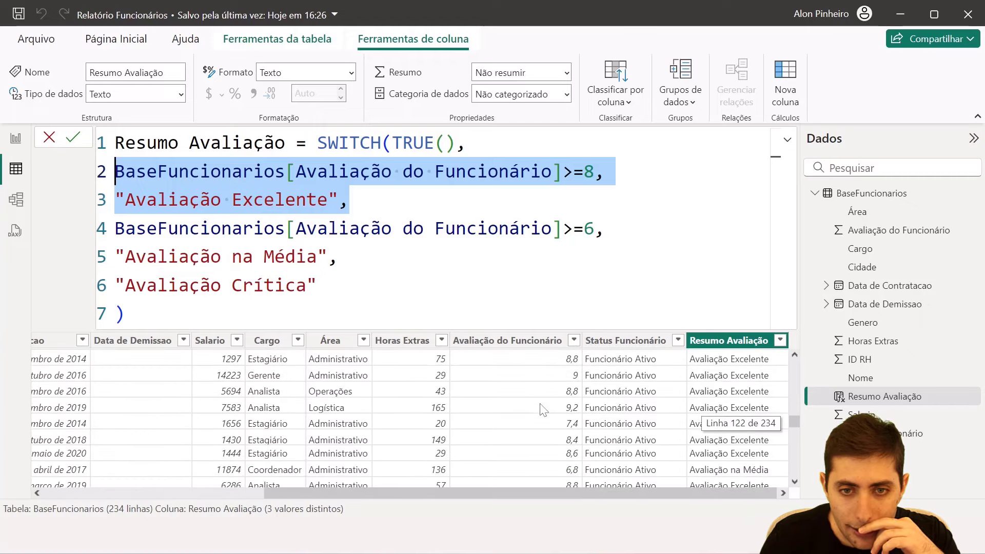
scroll(543, 410, "down", 16)
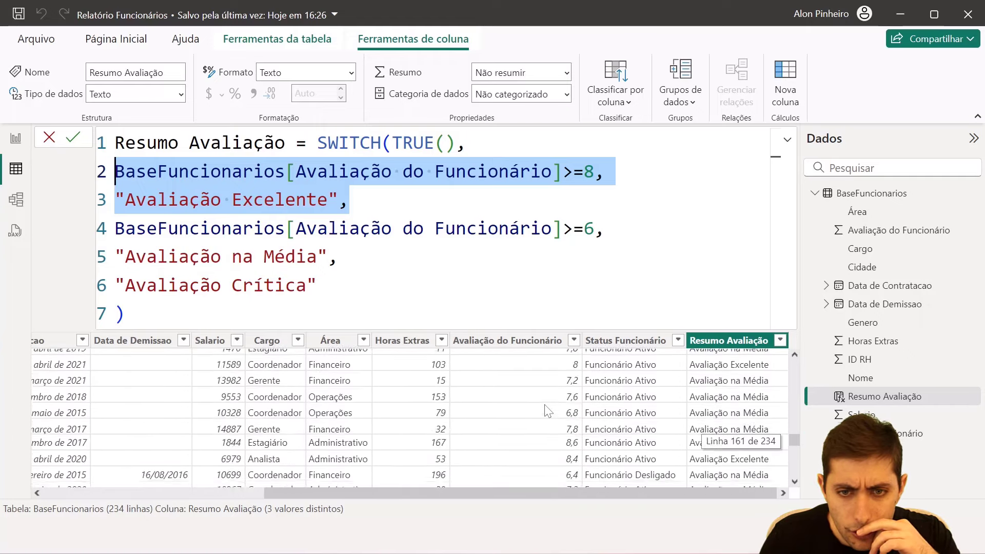
scroll(549, 411, "down", 17)
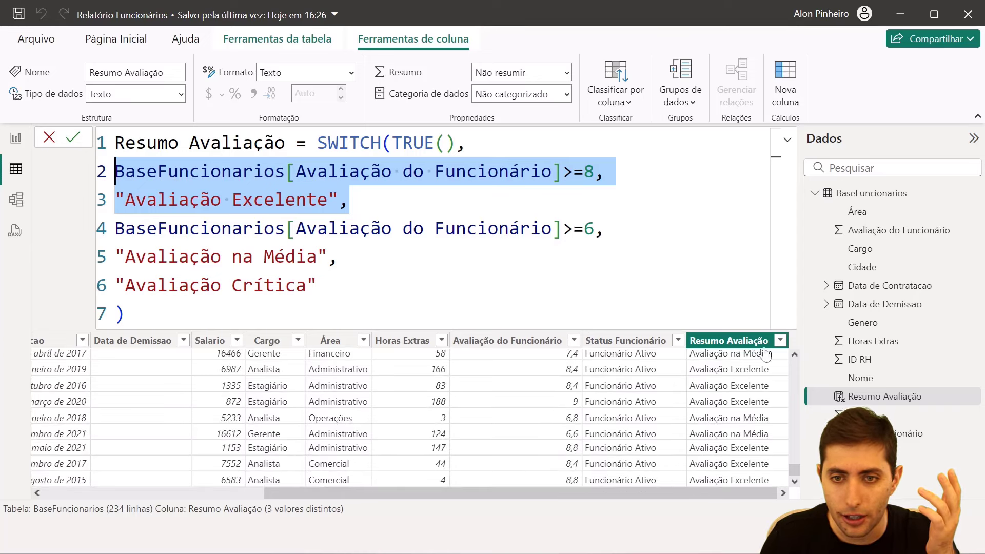
Filter the Resumo Avaliação column to only "Avaliação Crítica" to check its scores, and clear the filter.
left_click(780, 340)
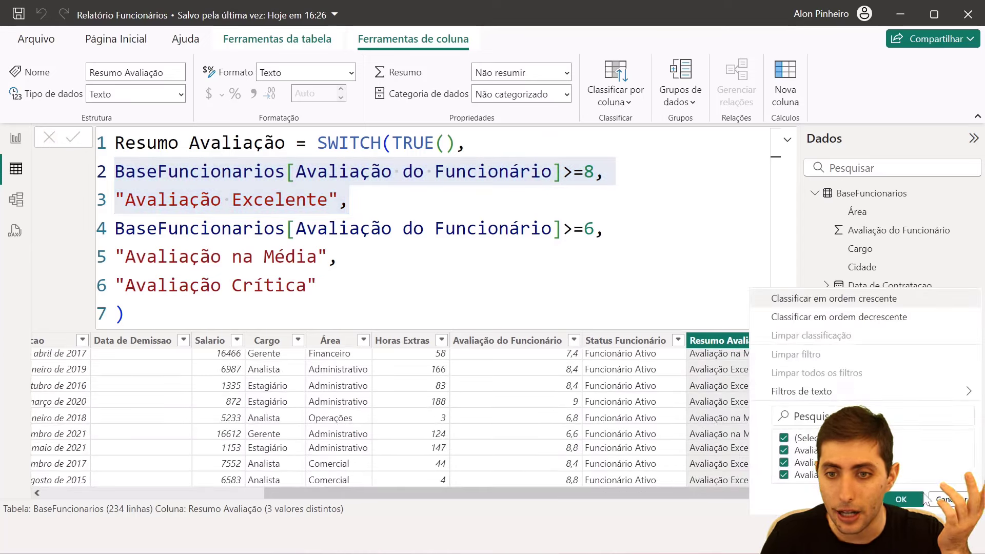
left_click(824, 438)
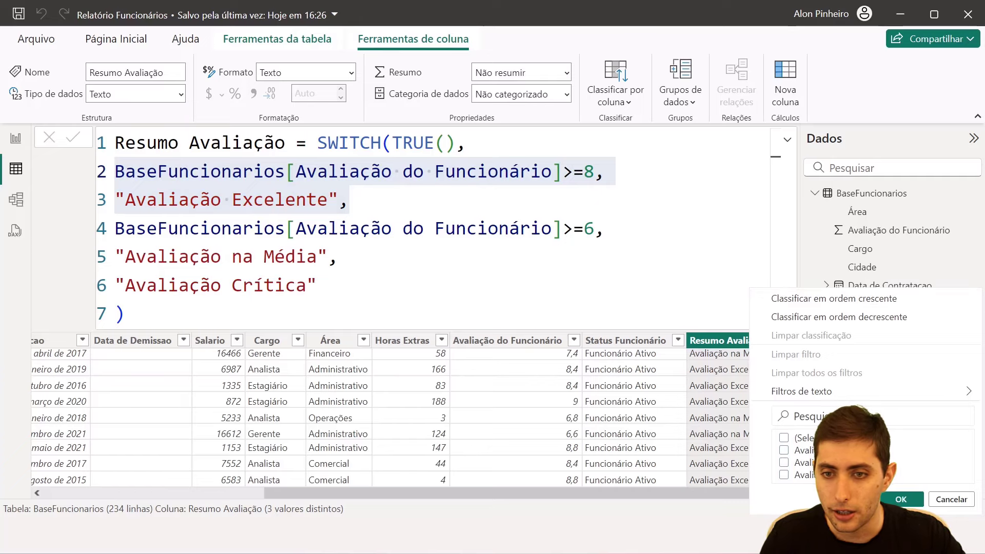
left_click(824, 451)
left_click(901, 499)
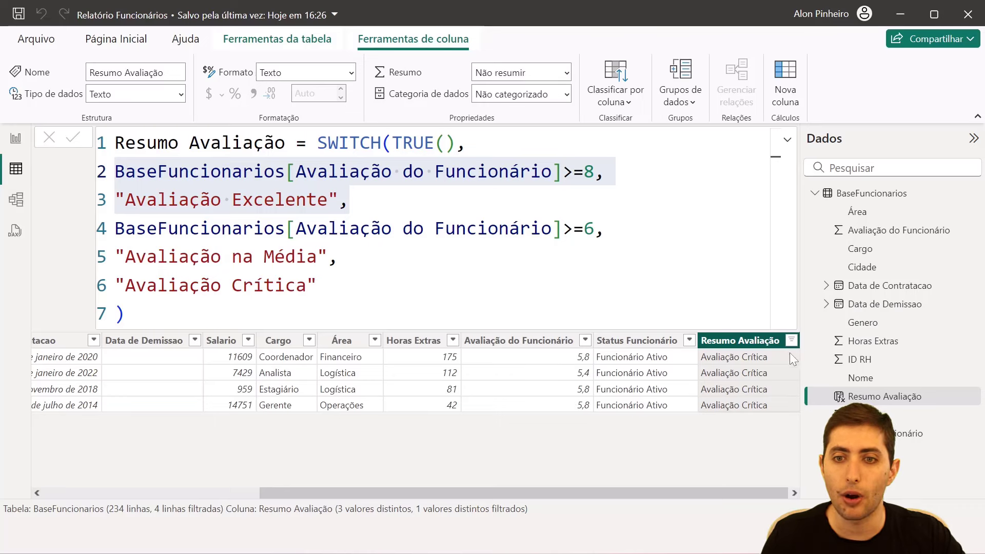
left_click(792, 341)
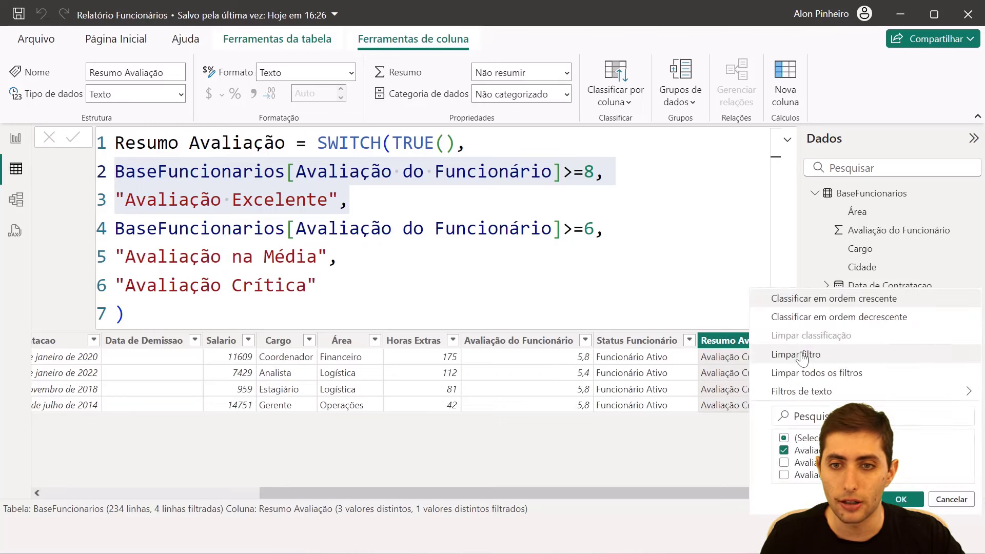
left_click(799, 352)
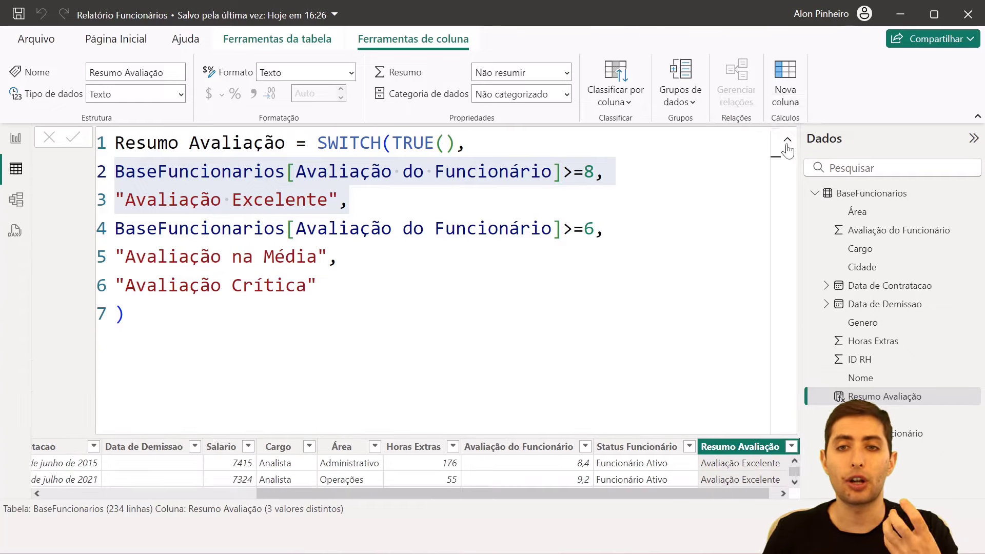
Display the full formula of the Status Funcionário column to compare it with the Resumo Avaliação one.
left_click(788, 141)
left_click(786, 144)
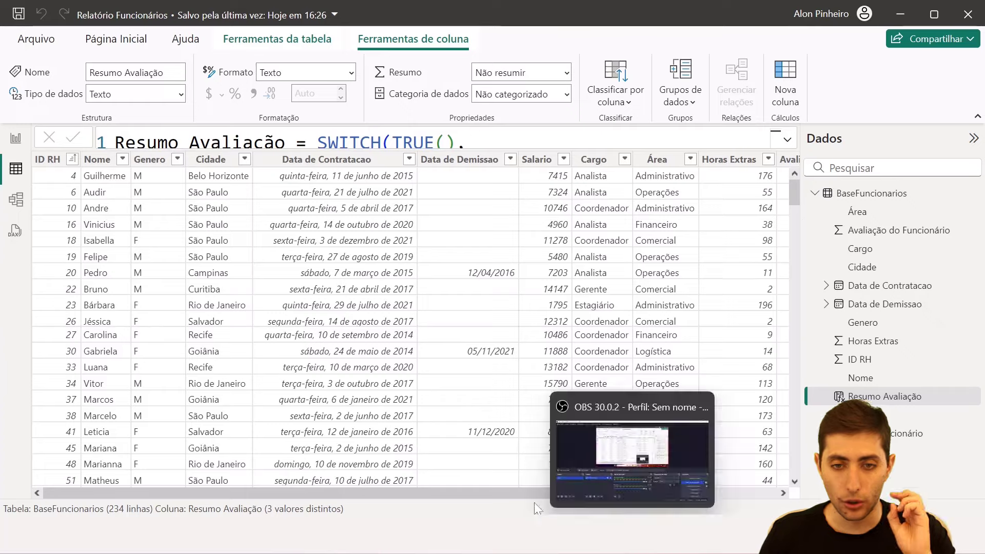
left_click_drag(514, 492, 799, 476)
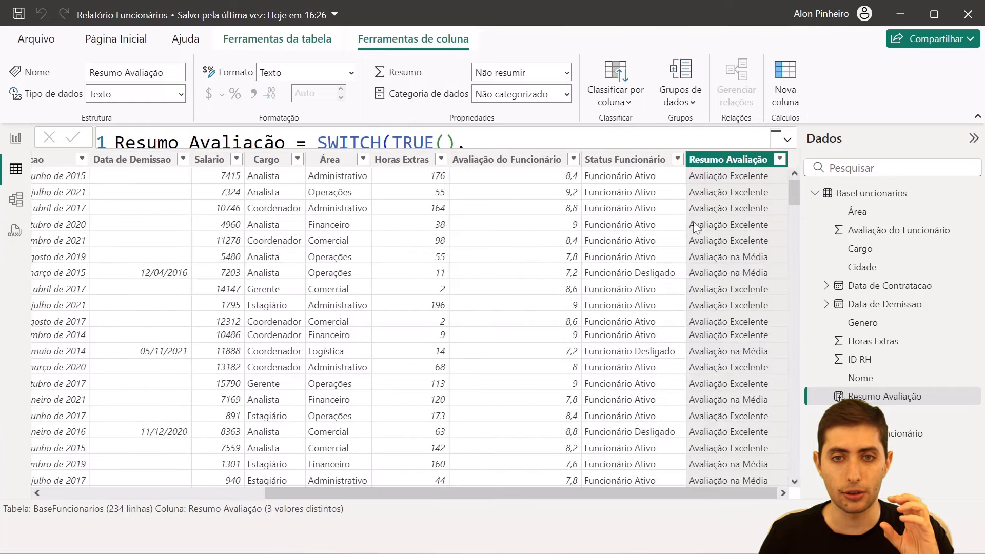
left_click(650, 160)
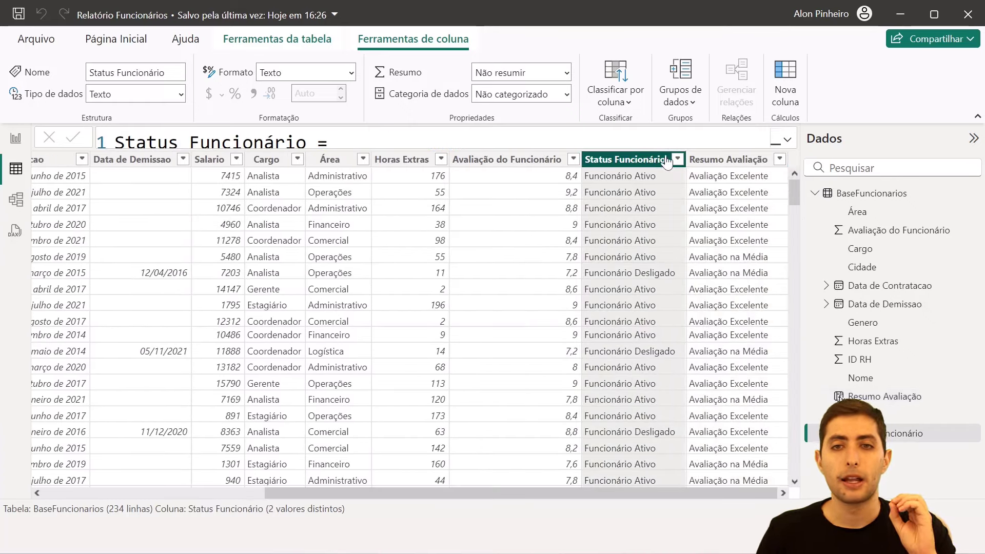
left_click(786, 140)
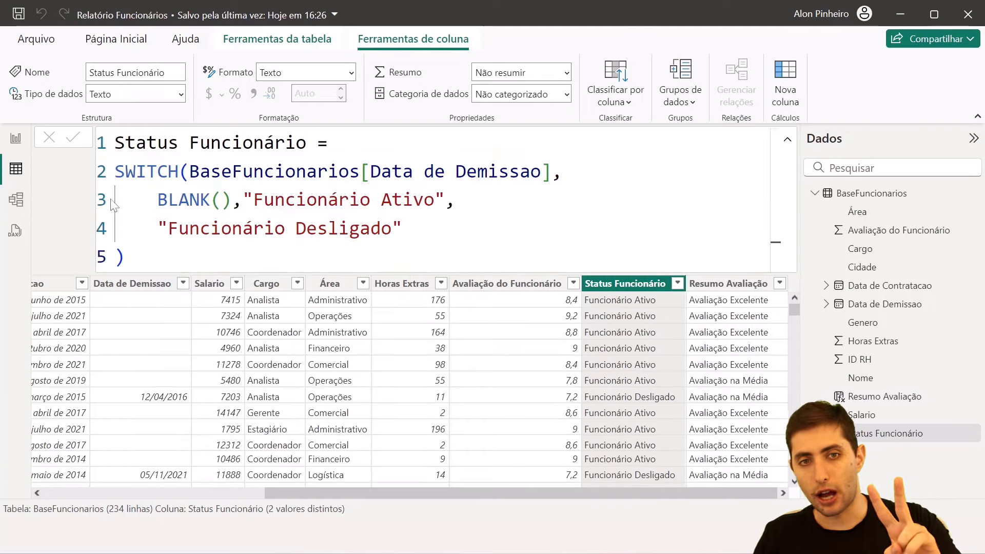
Compare the first SWITCH argument in Status Funcionário, BaseFuncionarios[Data de Demissao], with the TRUE() argument in Resumo Avaliação.
left_click_drag(189, 171, 552, 171)
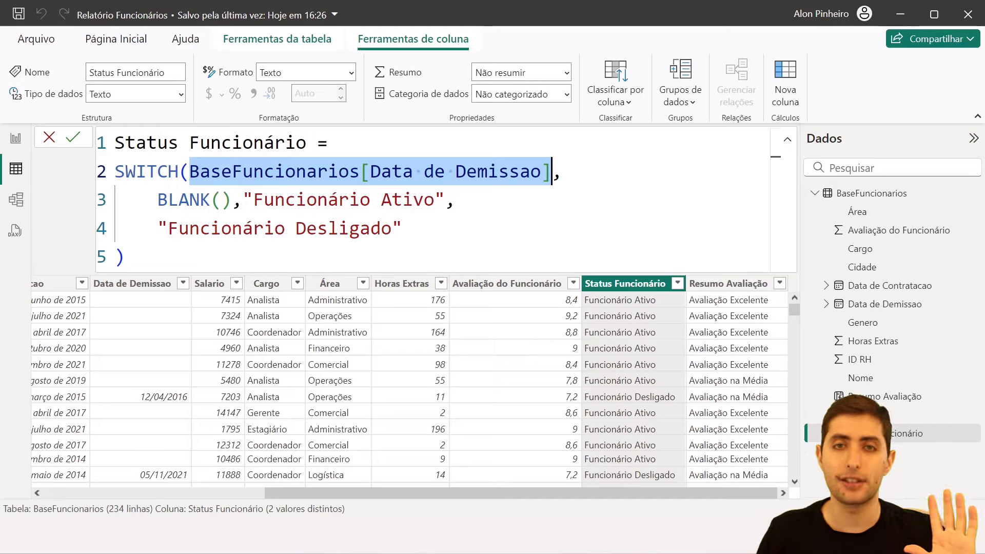
left_click(710, 289)
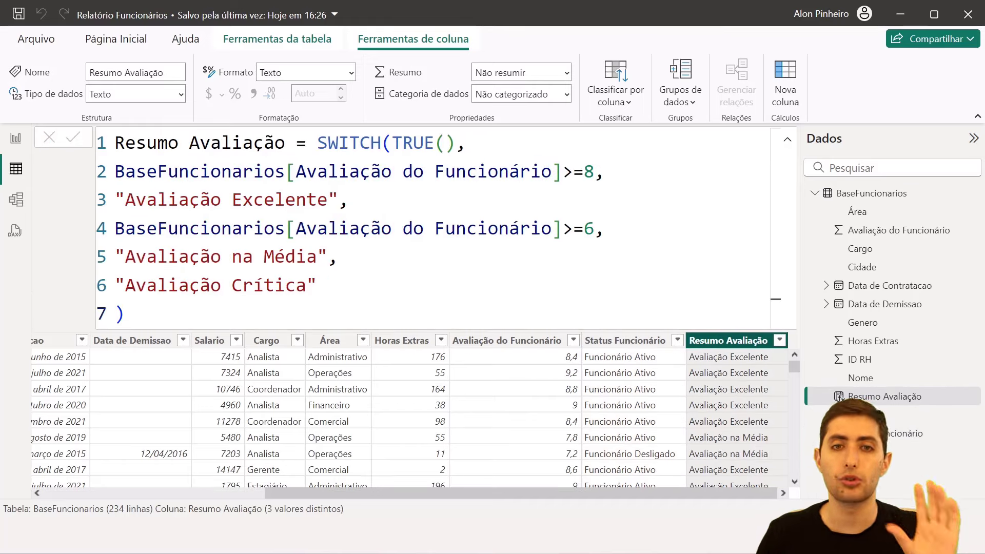
left_click_drag(392, 144, 455, 144)
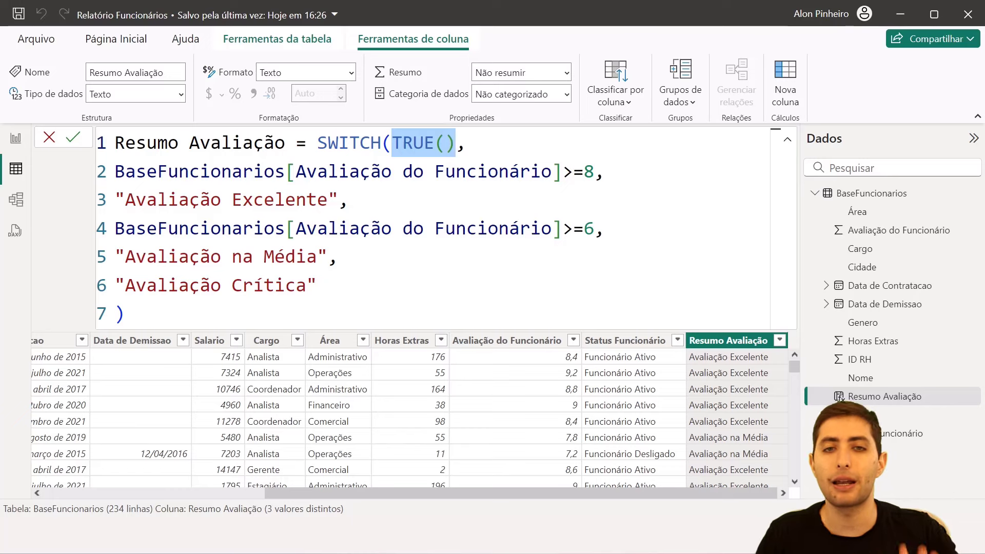
left_click(435, 143)
double_click(431, 143)
left_click_drag(393, 144, 456, 144)
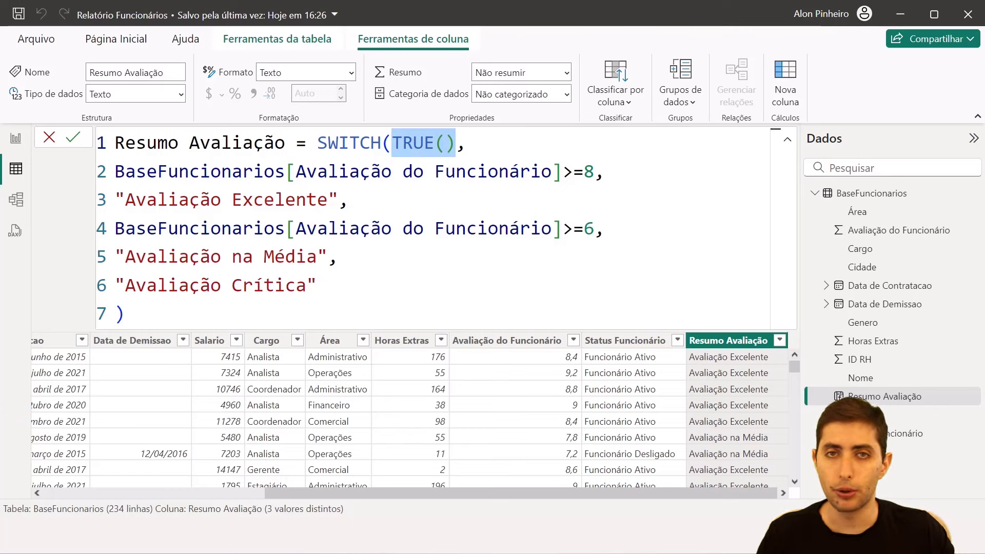
Add a calculated column named "Status Funcionario 2" to BaseFuncionarios and open a SWITCH function in its formula, with its arguments on a new line.
left_click(613, 357)
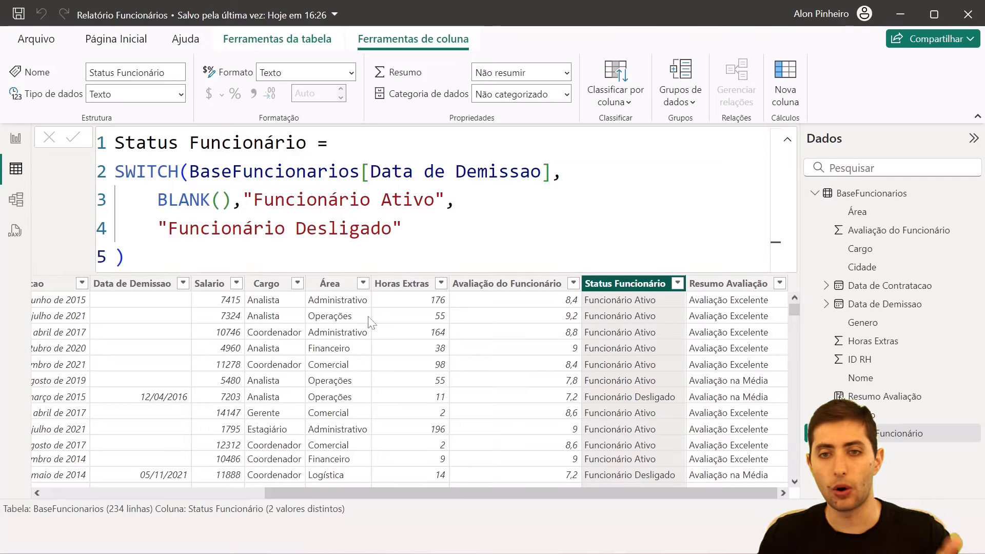
right_click(632, 332)
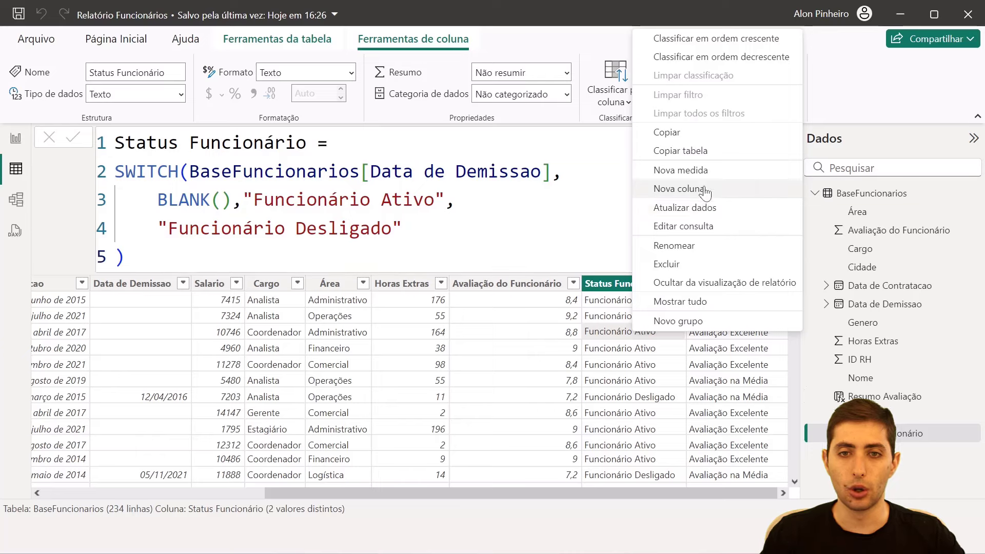
key("Escape")
type("Sd")
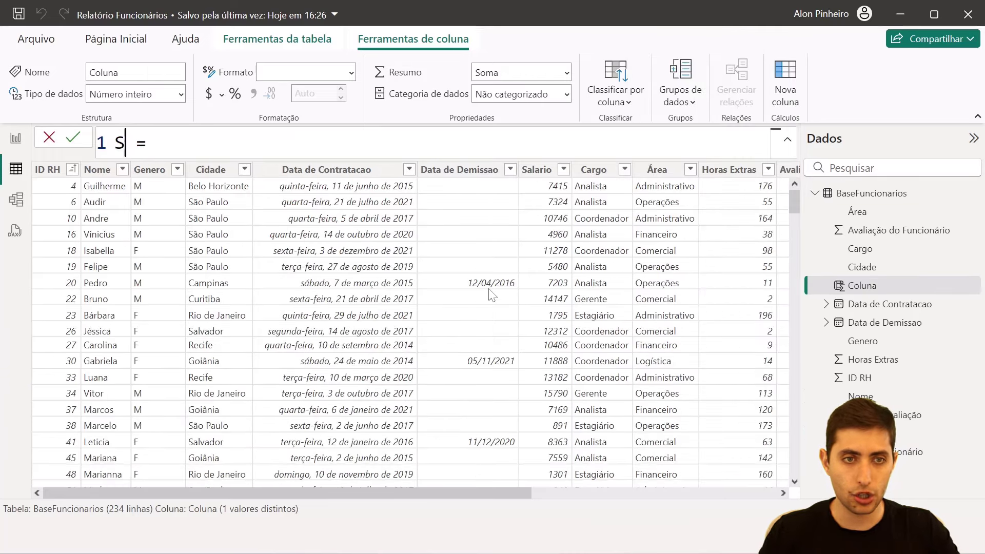
key("BackSpace")
type("tatus Funcionar")
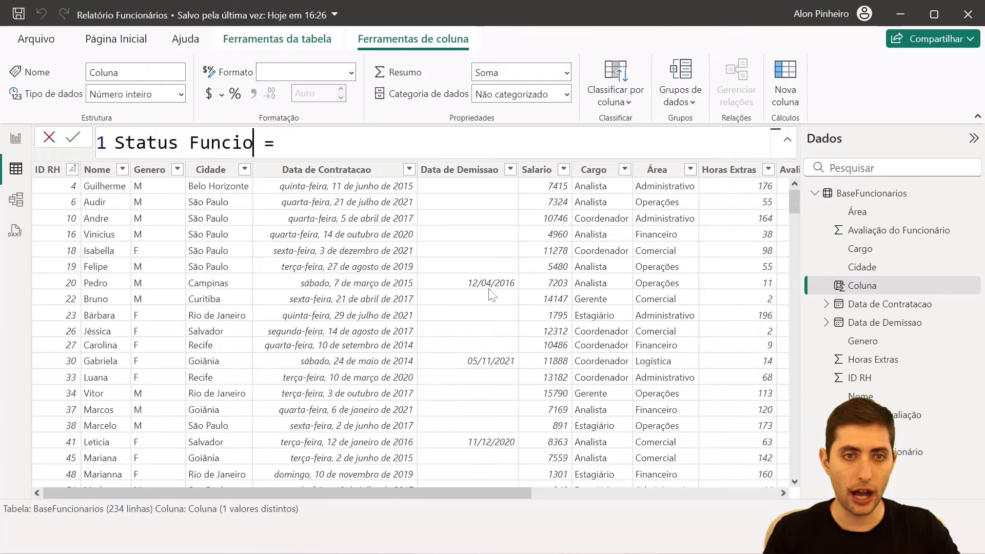
type("io 2")
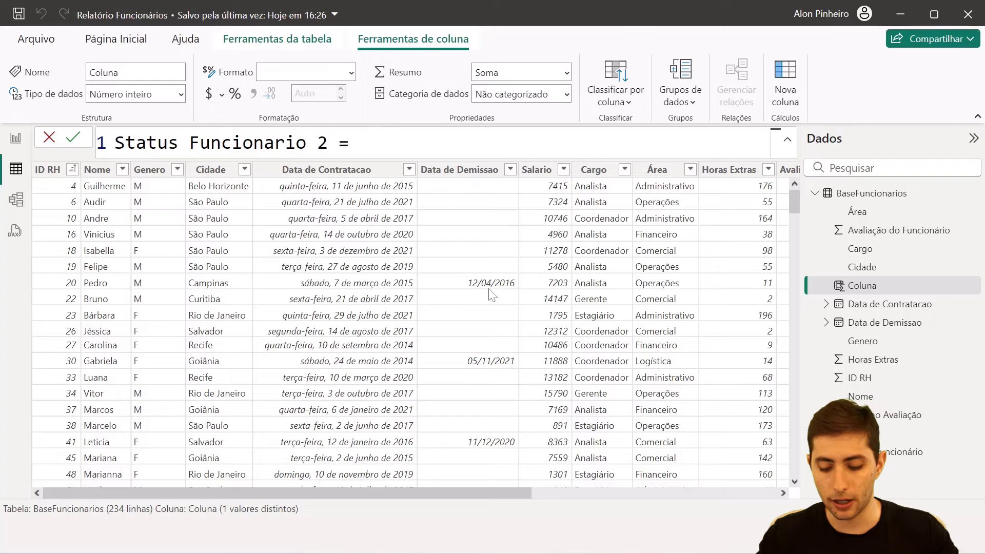
type("Sw")
key("Tab")
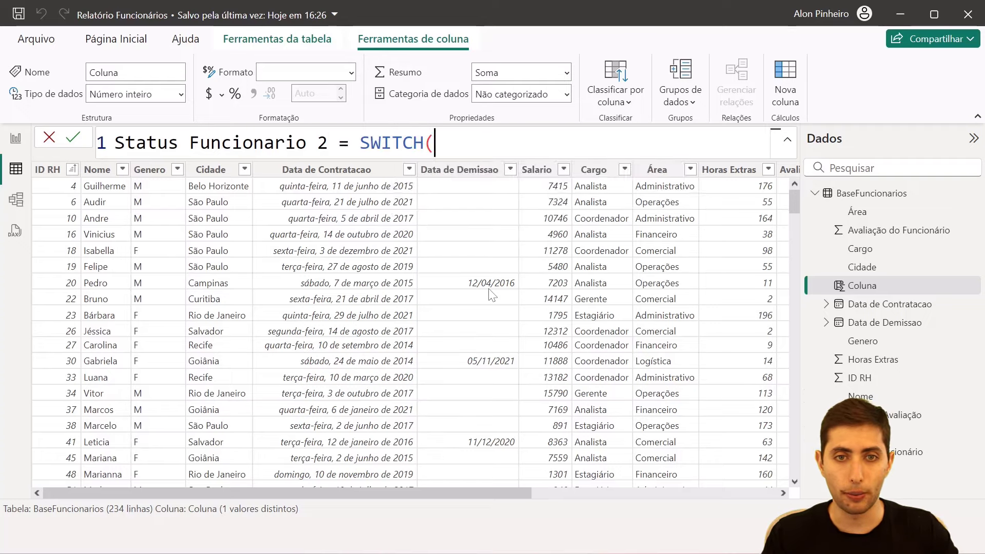
key("shift+Return")
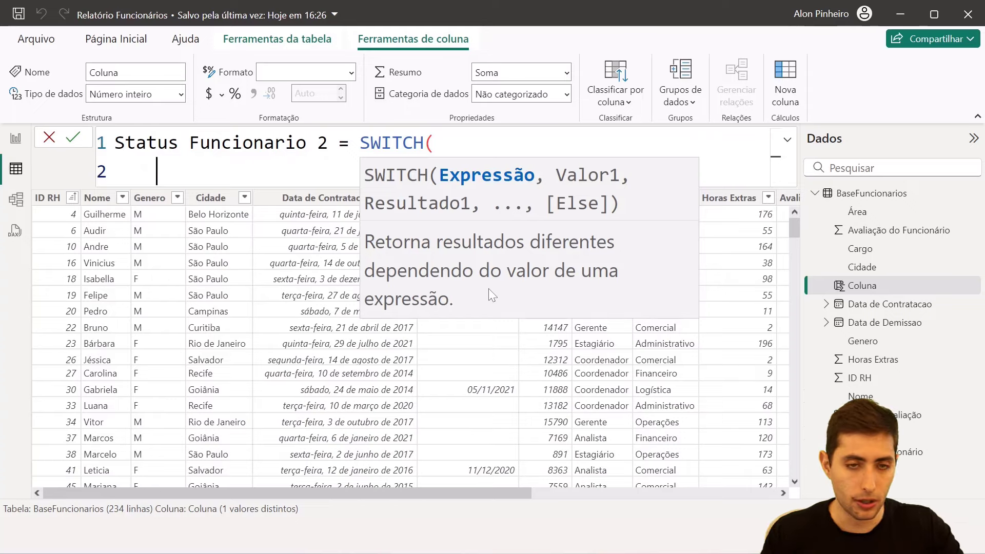
type("data de dem")
key("Tab")
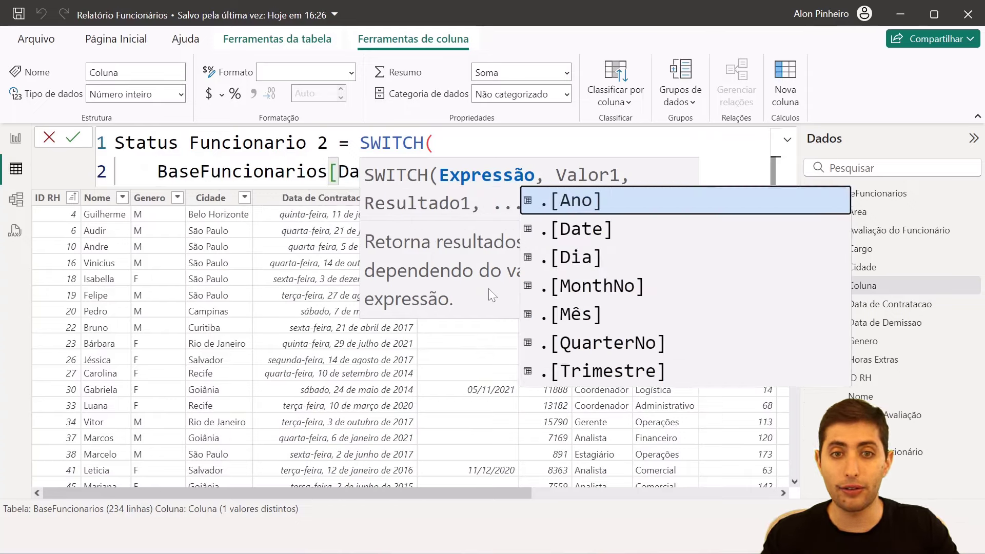
key("Escape")
key("shift+Home")
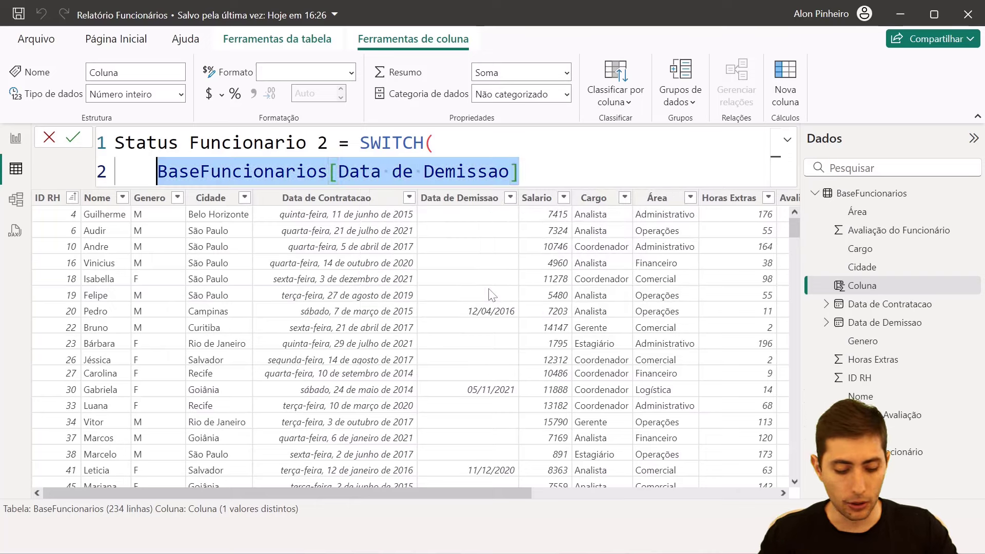
Enter TRUE() as the first argument of the SWITCH function in the Status Funcionario 2 formula.
type("true")
key("Tab")
type(")")
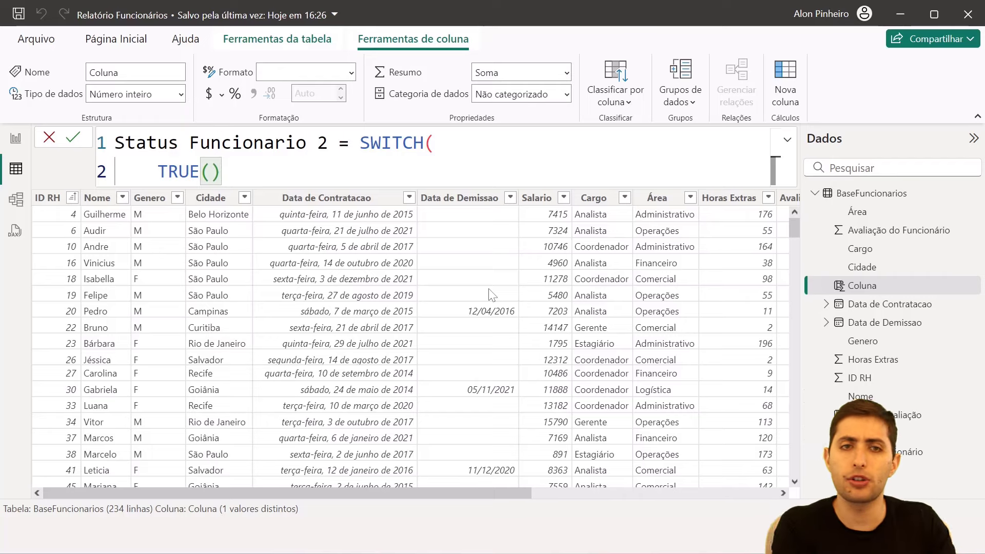
type(",")
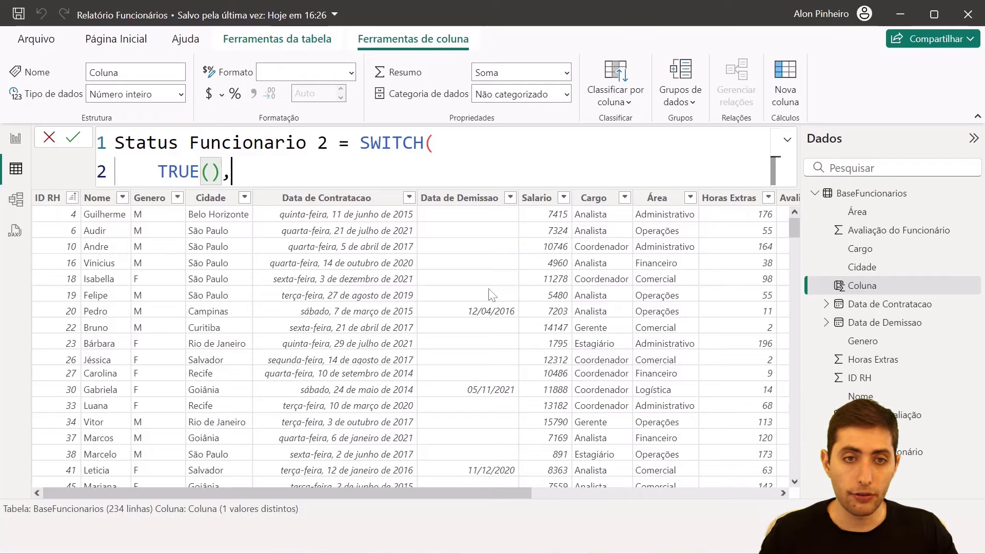
Add the condition BaseFuncionarios[Data de Demissao]=BLANK() with the result "Funcionário Ativo", each on its own line.
key("shift+Return")
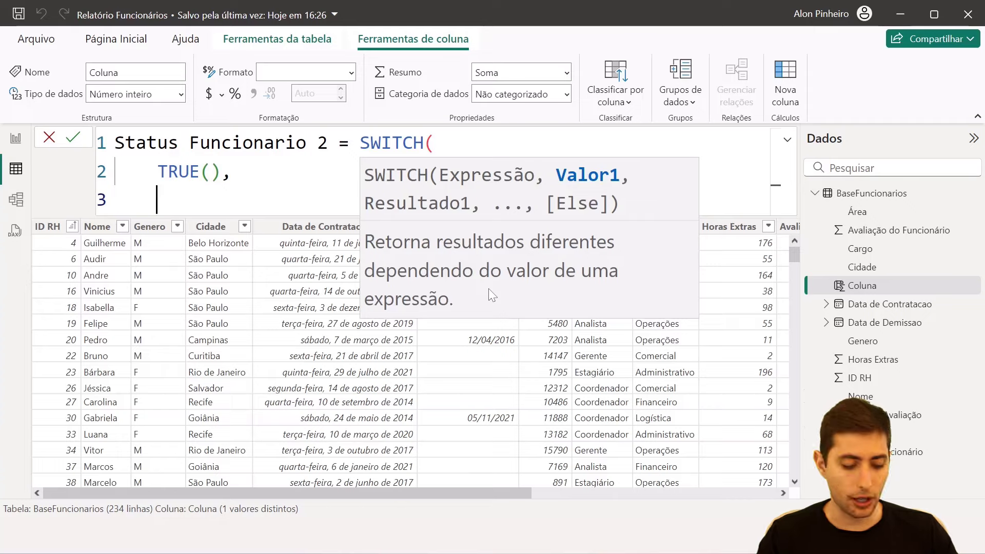
type("data de demi")
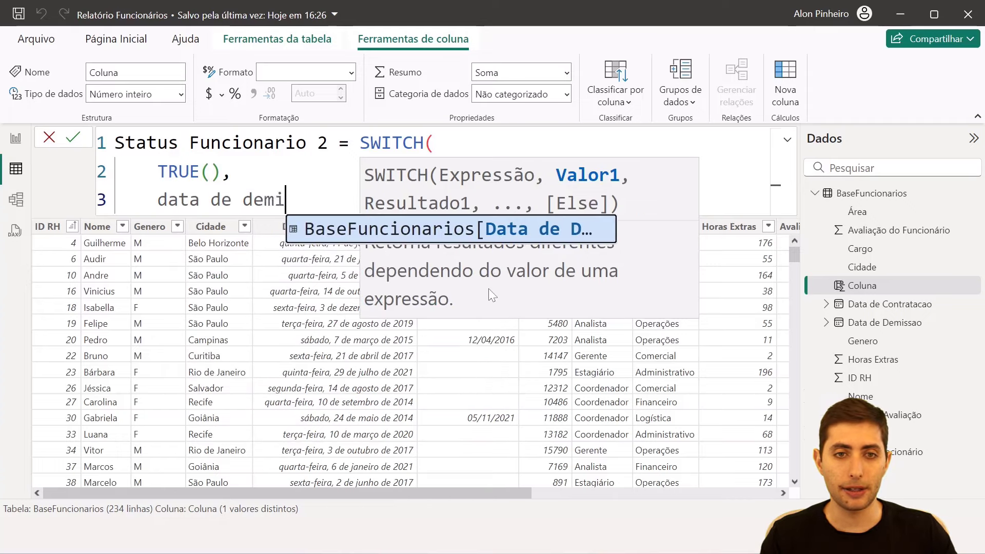
key("Tab")
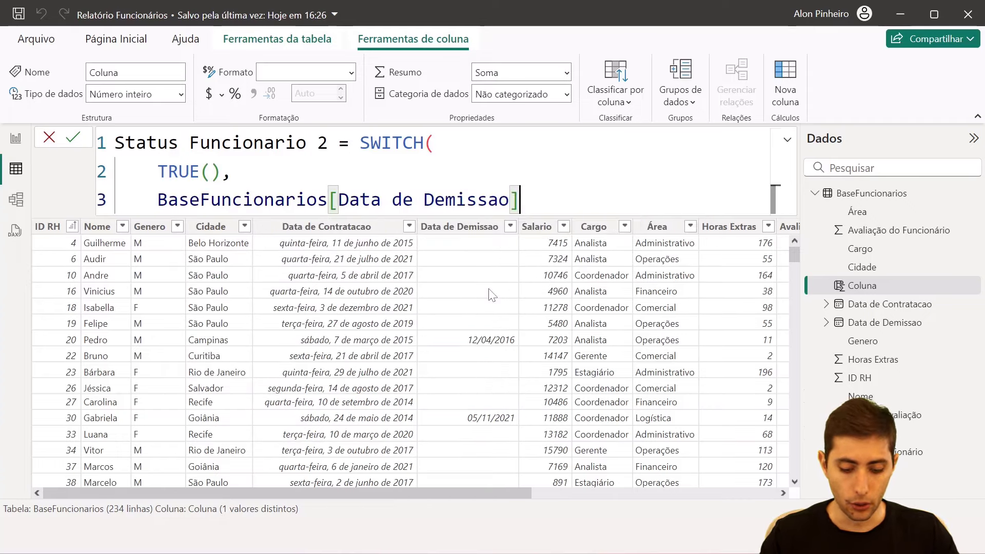
type("=bl")
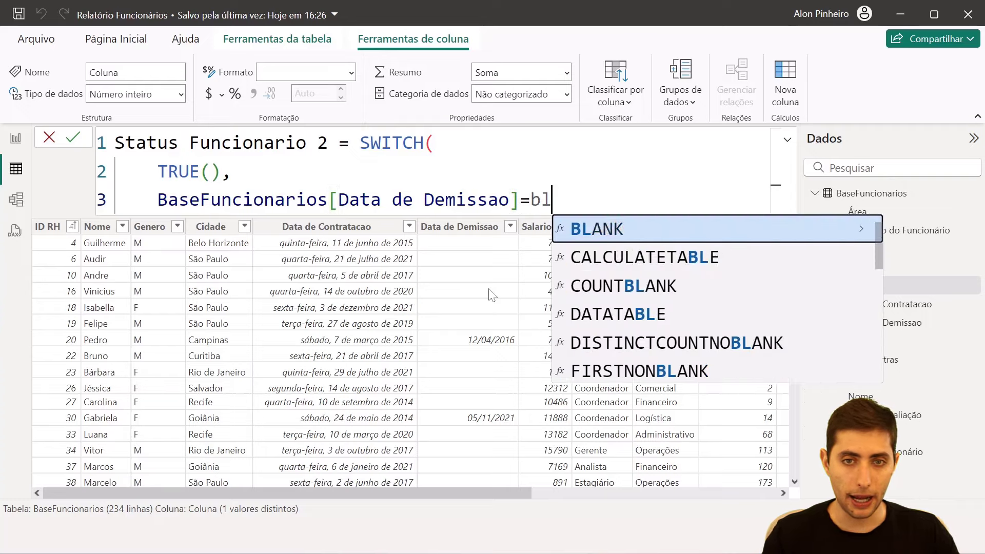
type("ank(),")
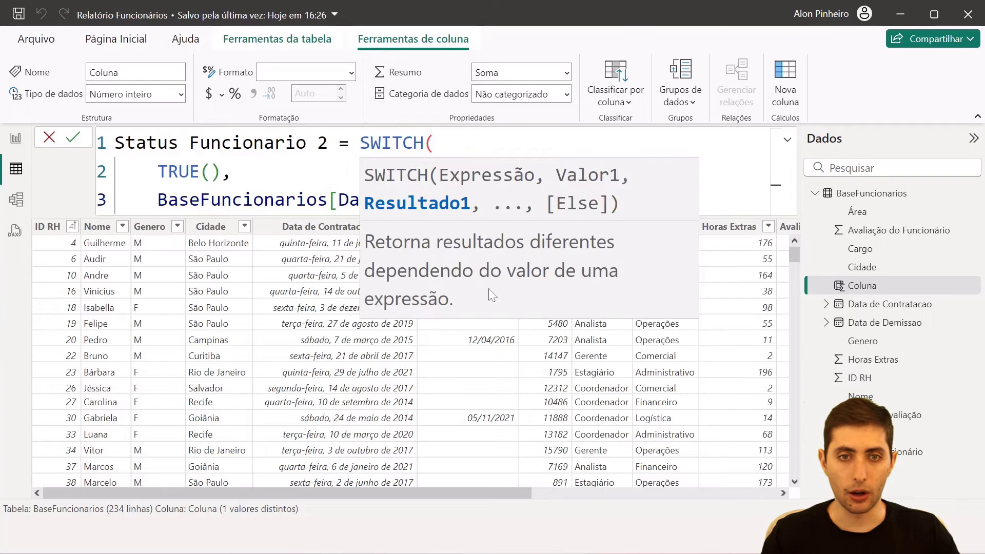
key("shift+Return")
type("\"Funcio")
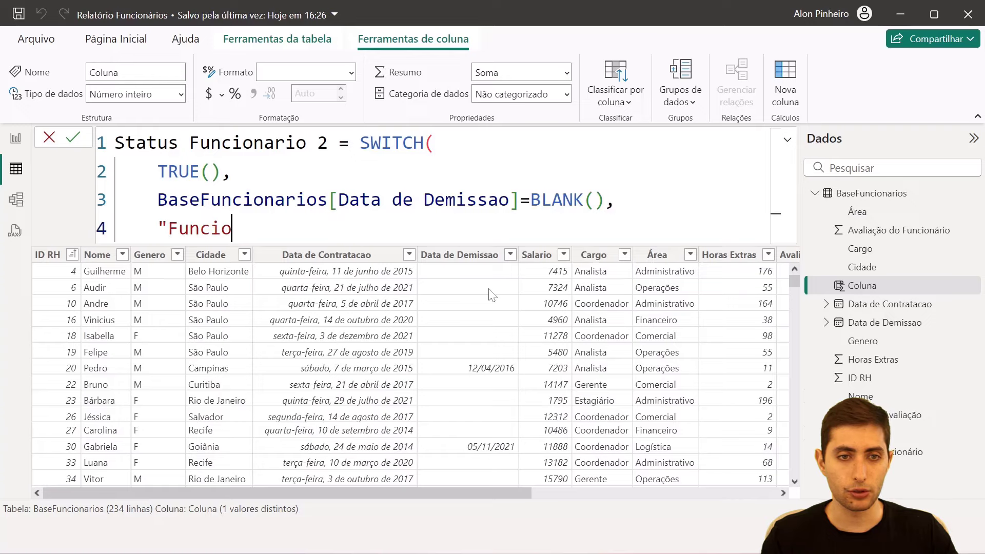
type("nário Ativo\",")
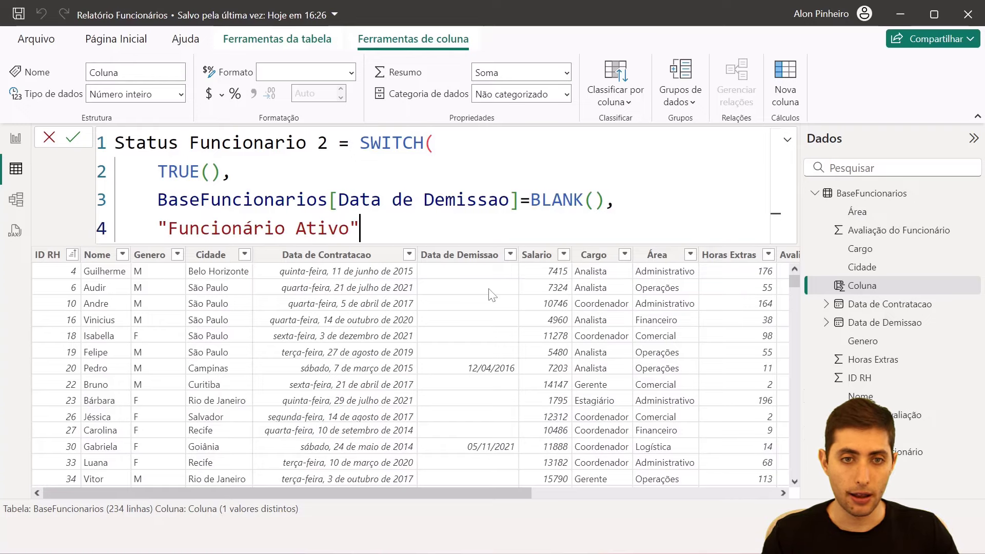
Add "Funcionário Desligado" as the default result on a new line, close the SWITCH function and commit the formula.
key("shift+Return")
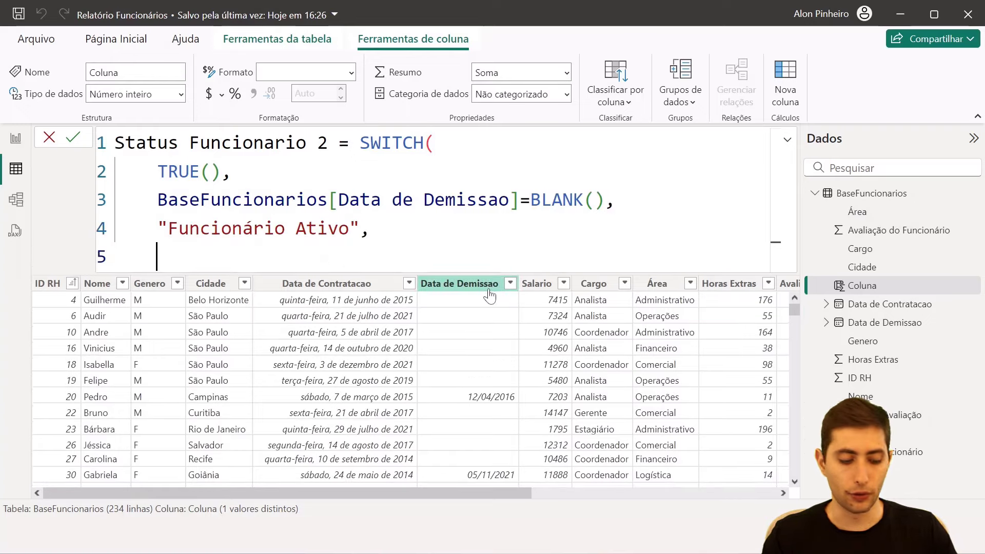
type("\"Funcionário Desligado")
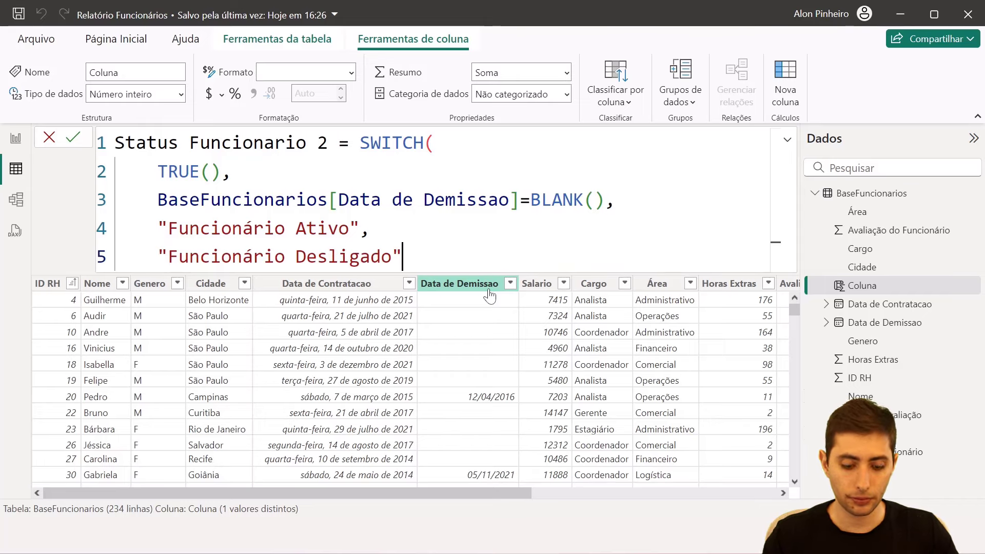
type("\"")
key("shift+Return")
type(")")
key("Return")
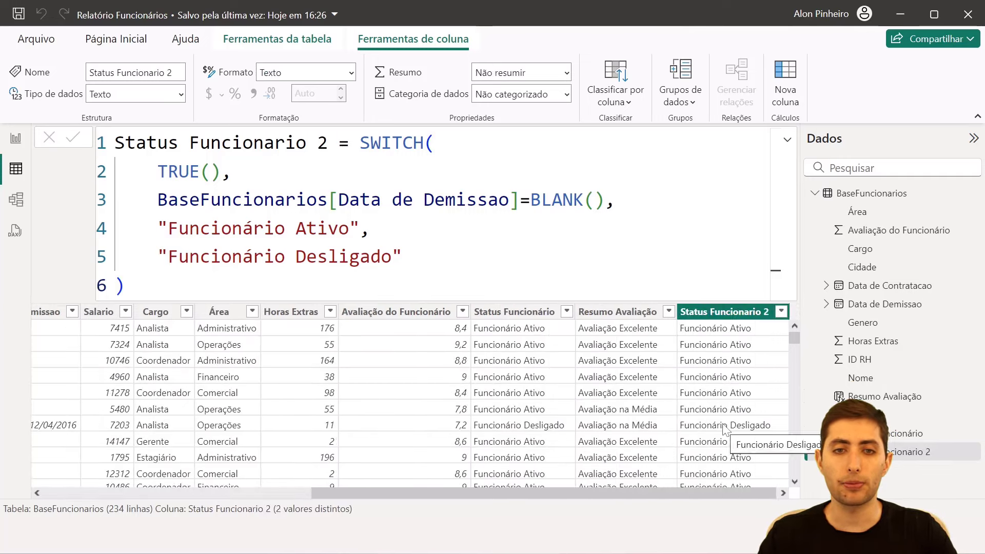
Compare the Data de Demissao argument in Status Funcionário with TRUE() and the =BLANK() condition in Status Funcionario 2.
left_click(526, 312)
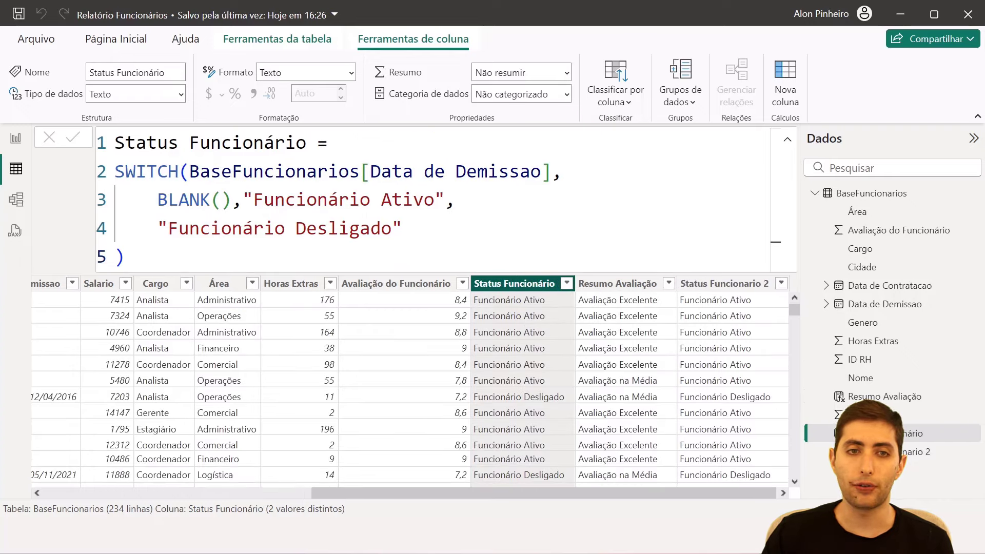
left_click_drag(189, 172, 552, 171)
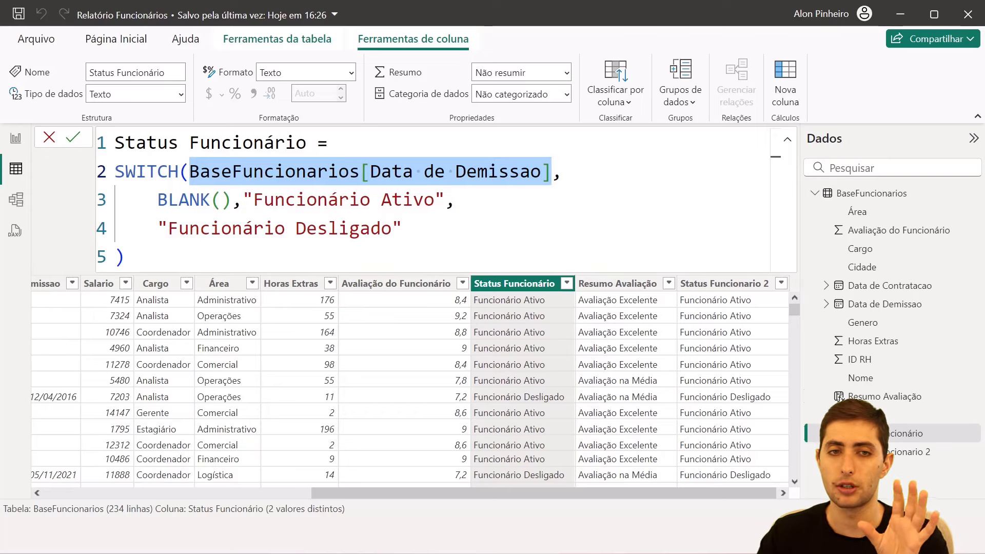
left_click(719, 284)
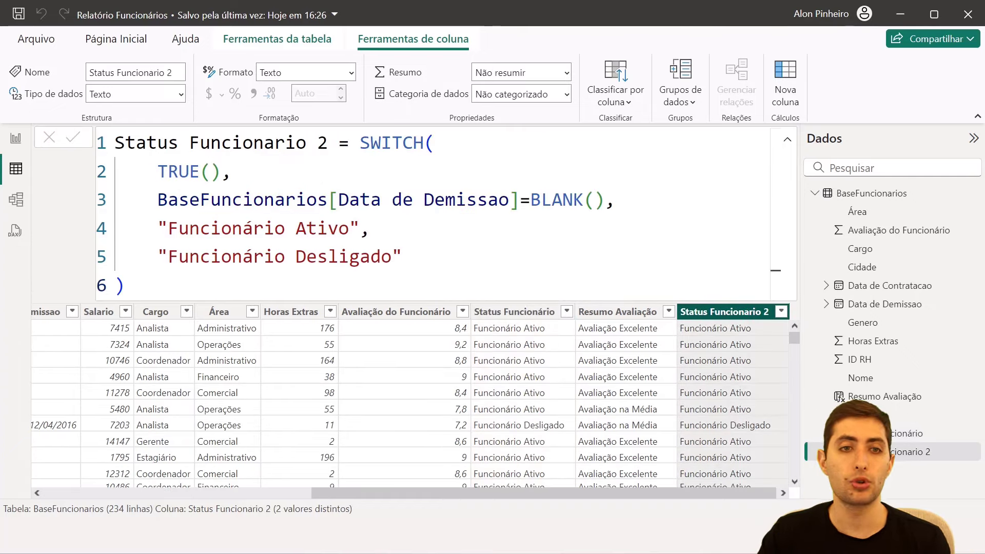
left_click_drag(158, 171, 221, 171)
left_click(211, 172)
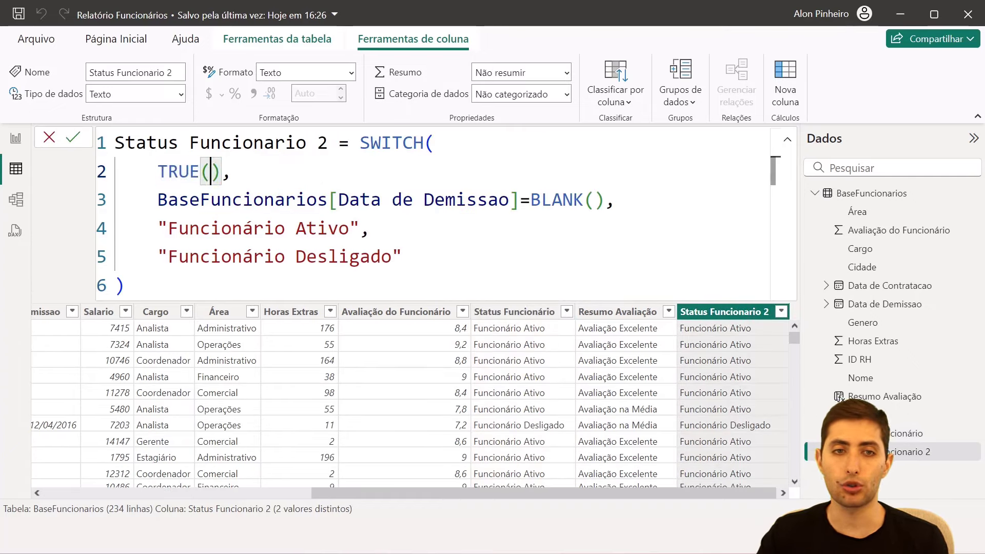
left_click_drag(158, 200, 605, 200)
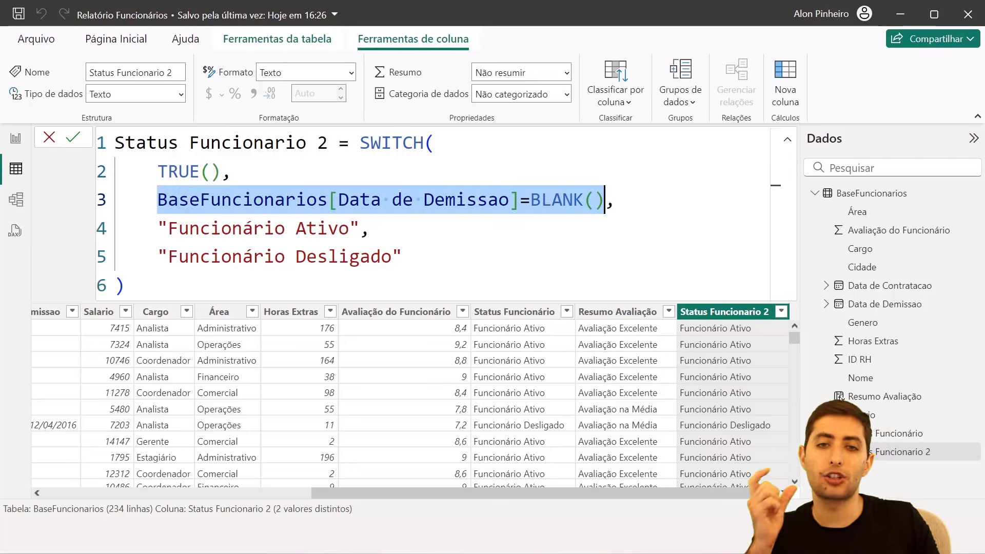
Review the column and BLANK() arguments in Status Funcionário against the TRUE() formulas of Status Funcionario 2 and Resumo Avaliação.
left_click(520, 310)
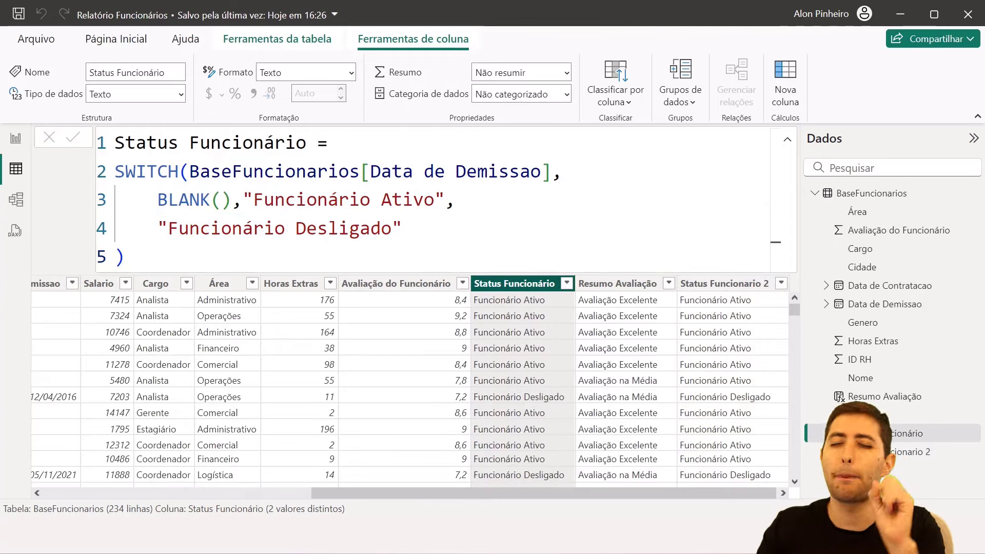
left_click_drag(190, 172, 563, 171)
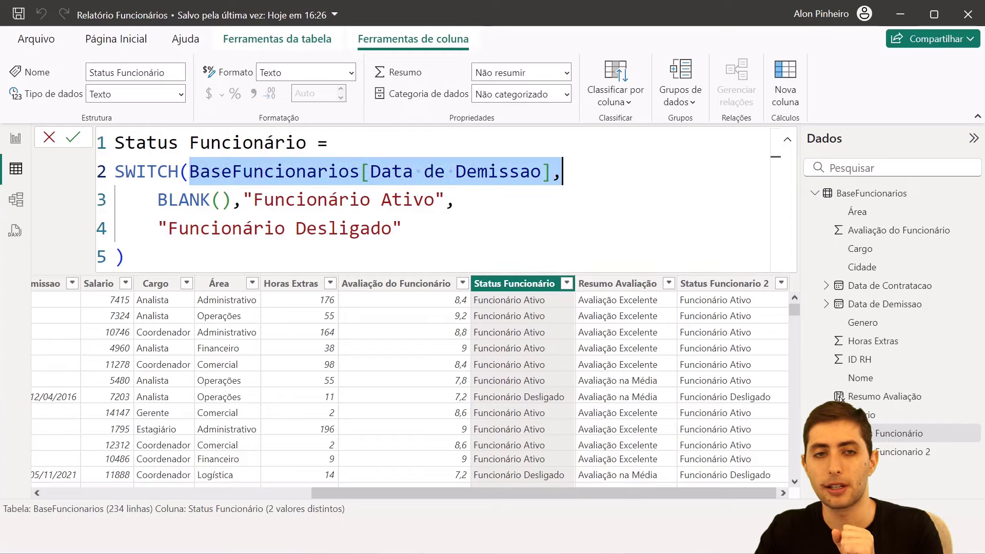
left_click_drag(158, 200, 232, 199)
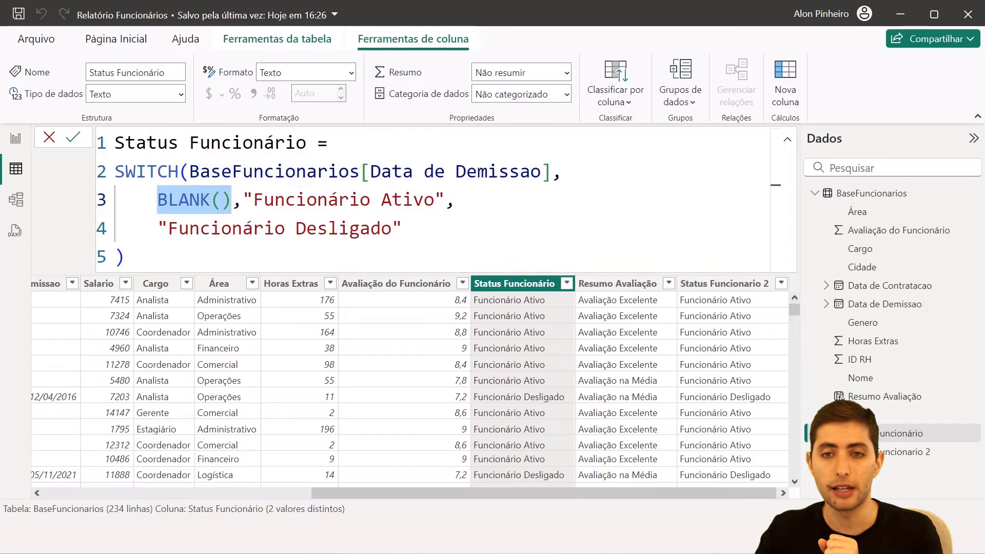
left_click(719, 286)
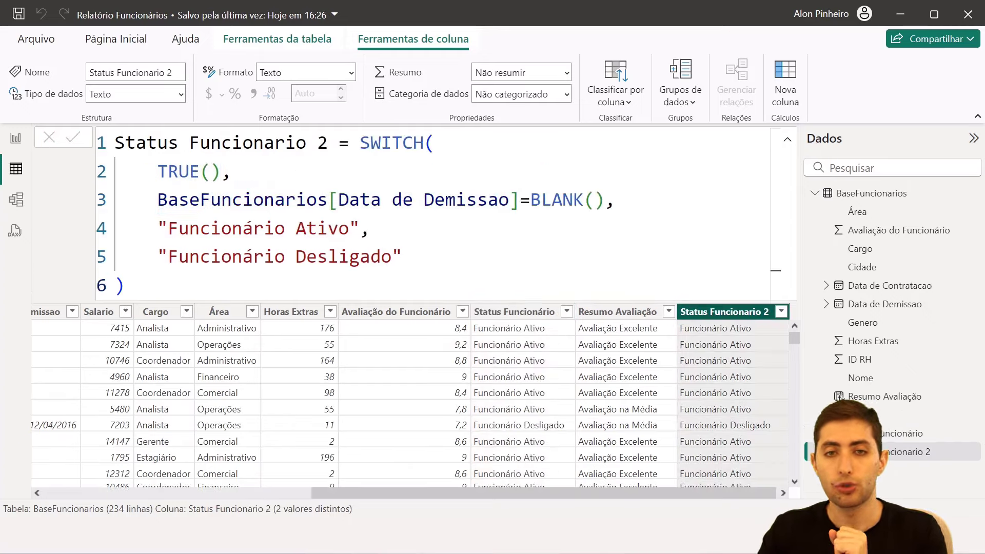
left_click(635, 310)
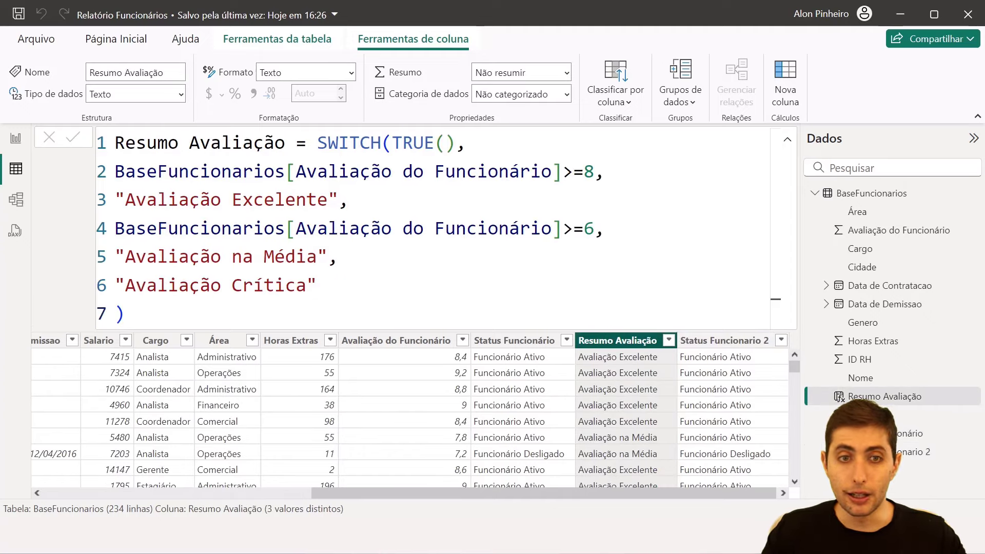
Create a calculated column named Resumo Avaliação 2 in BaseFuncionarios and begin its formula with the SWITCH function.
right_click(610, 342)
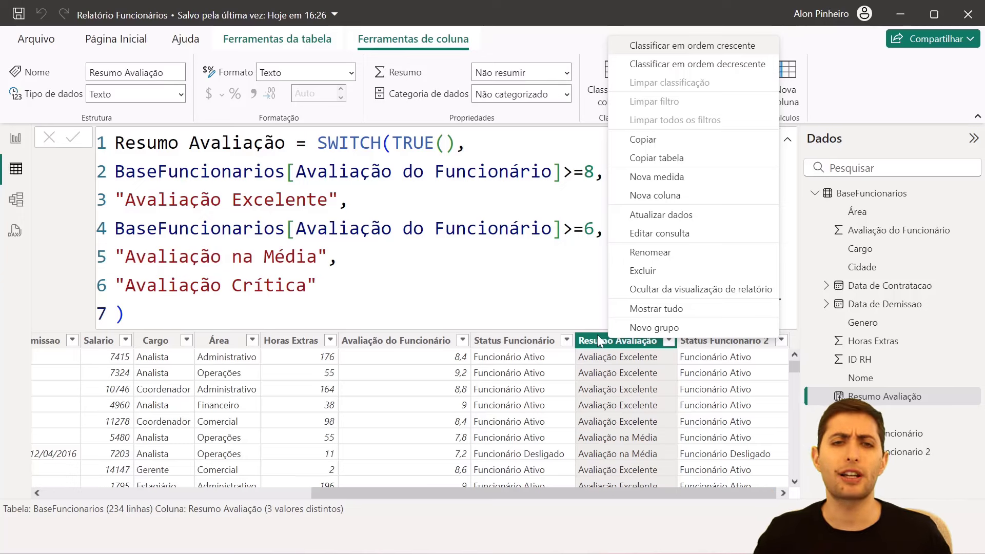
left_click(659, 196)
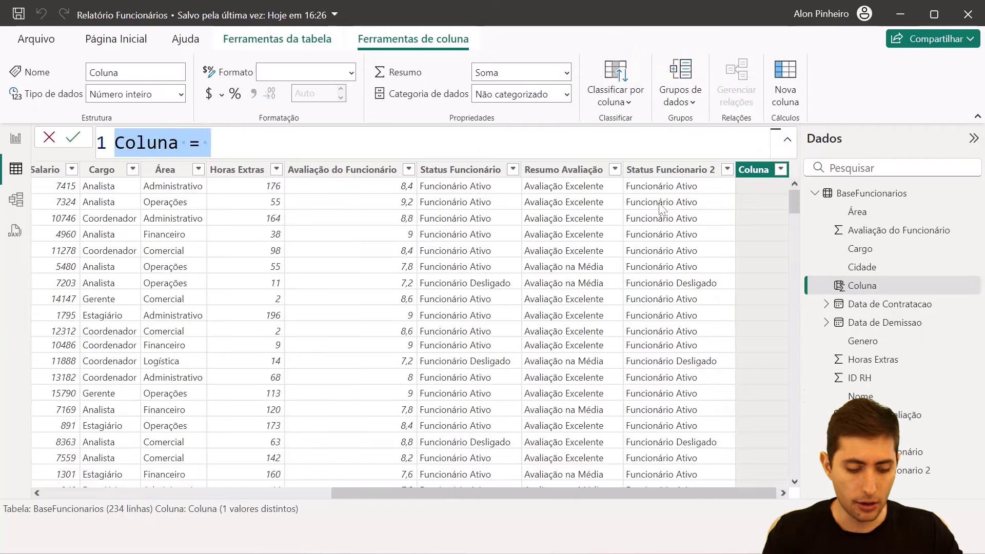
type("Resumo Avaliaç")
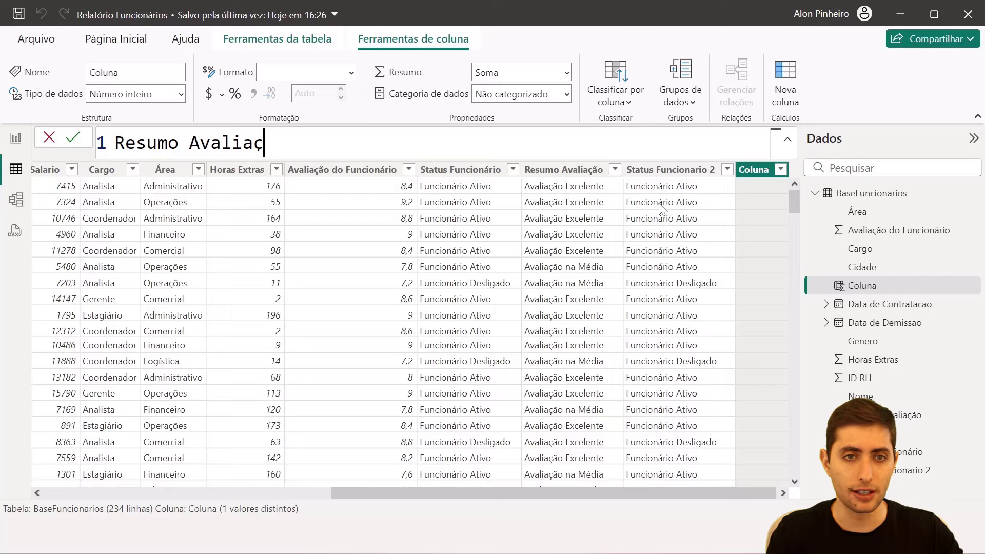
type("ão 2 = swi")
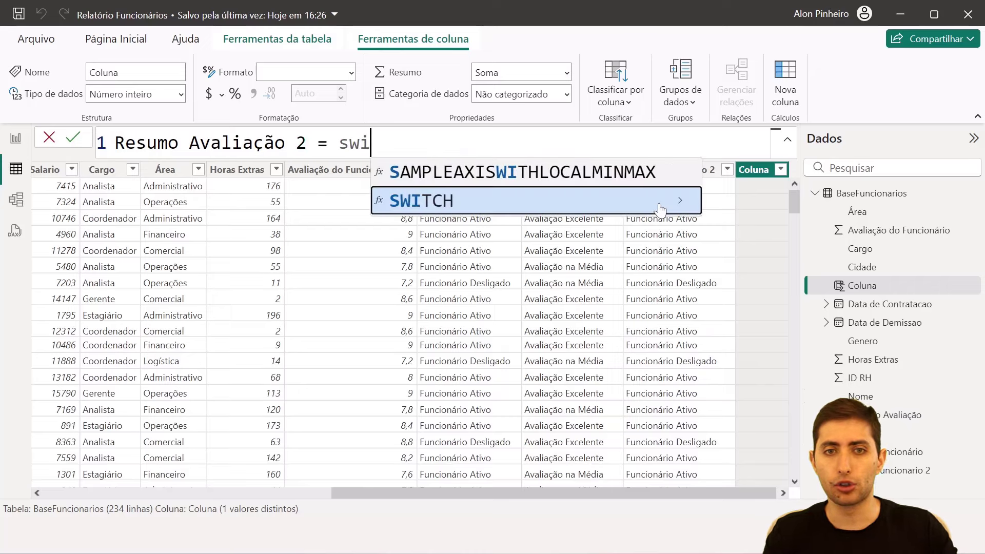
left_click(660, 208)
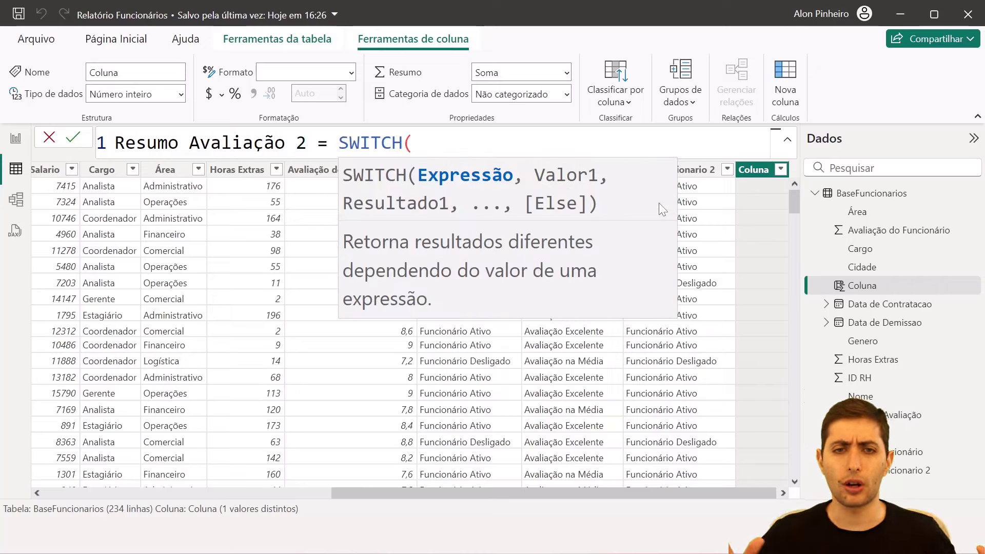
Enter BaseFuncionarios[Avaliação do Funcionário] as the SWITCH expression on its own indented line, followed by a comma and a new line.
type("avali")
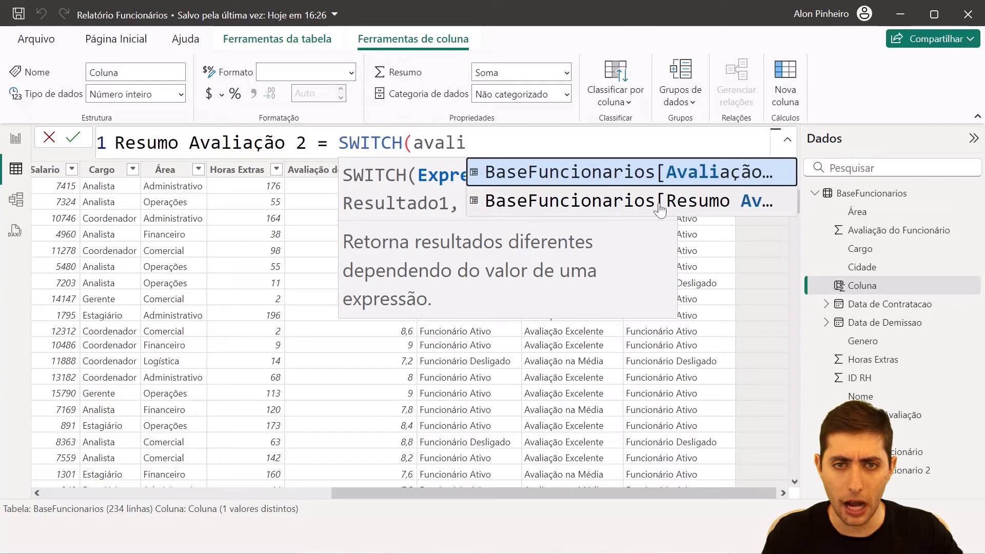
key("Tab")
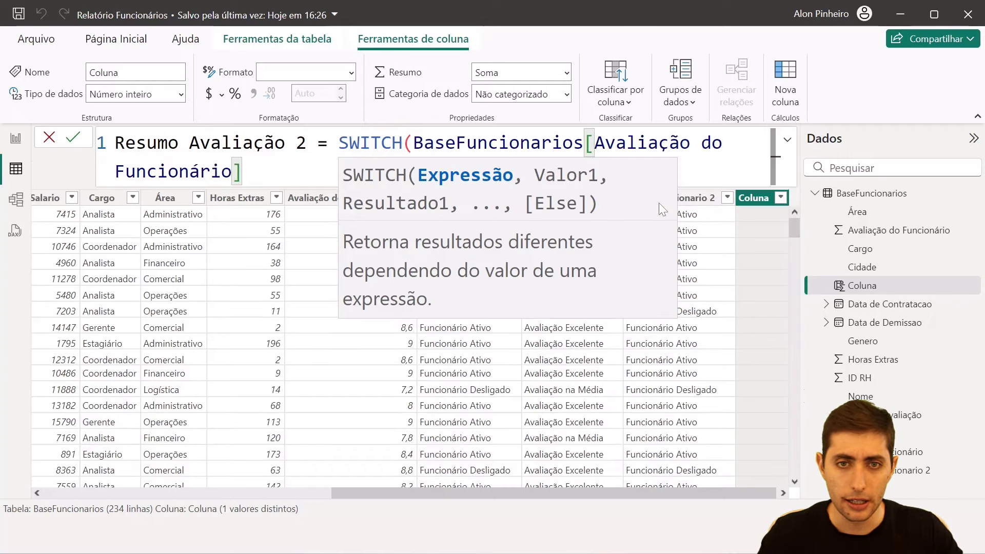
left_click(418, 143)
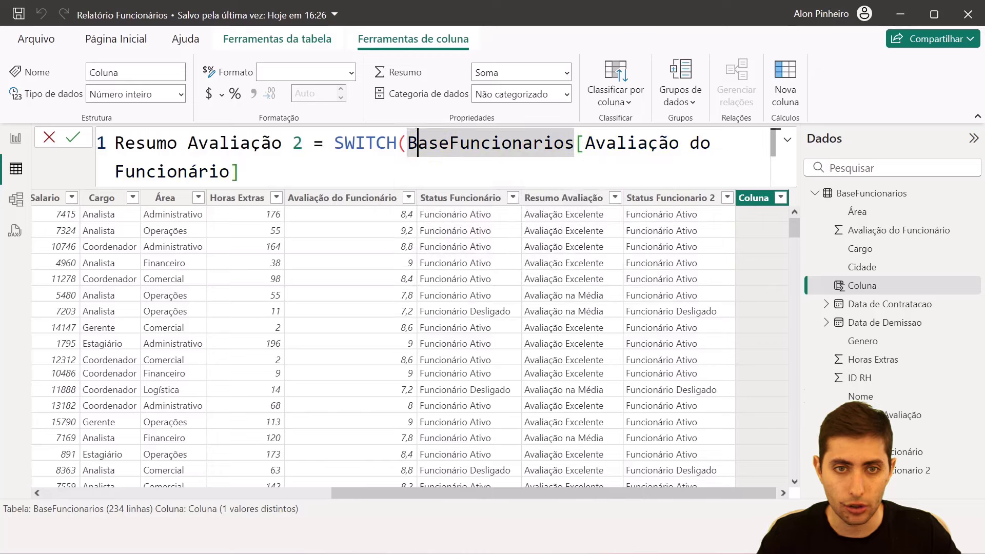
key("shift+Return")
key("End")
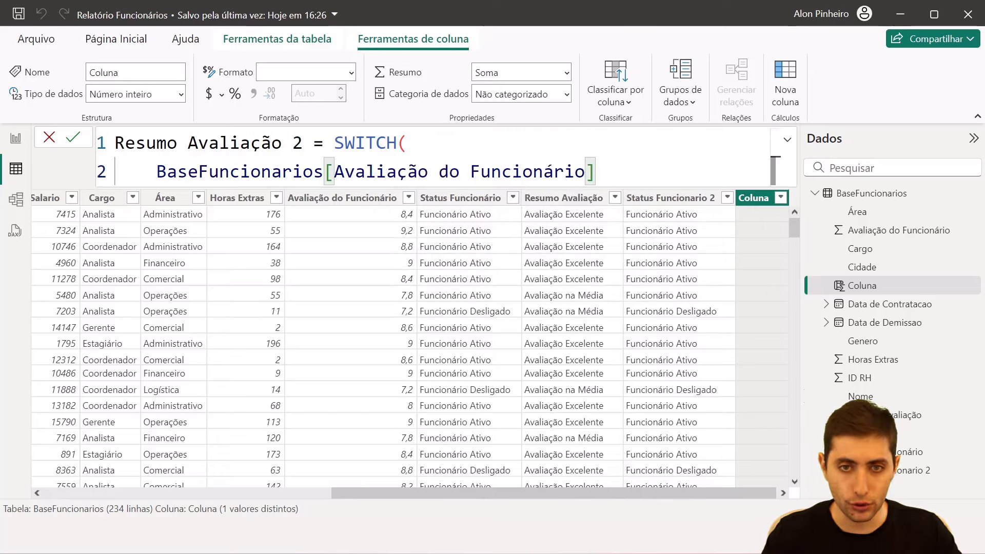
type(",")
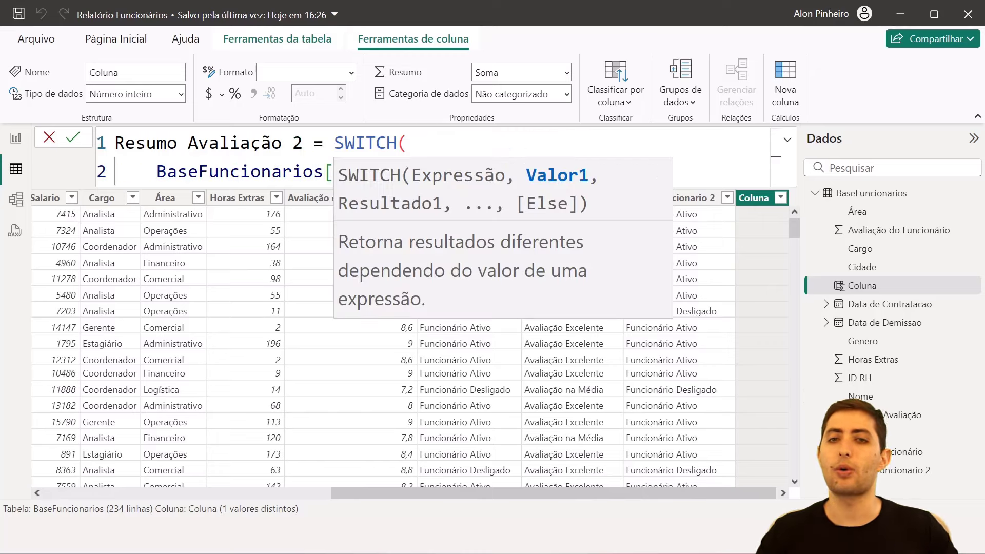
key("shift+Return")
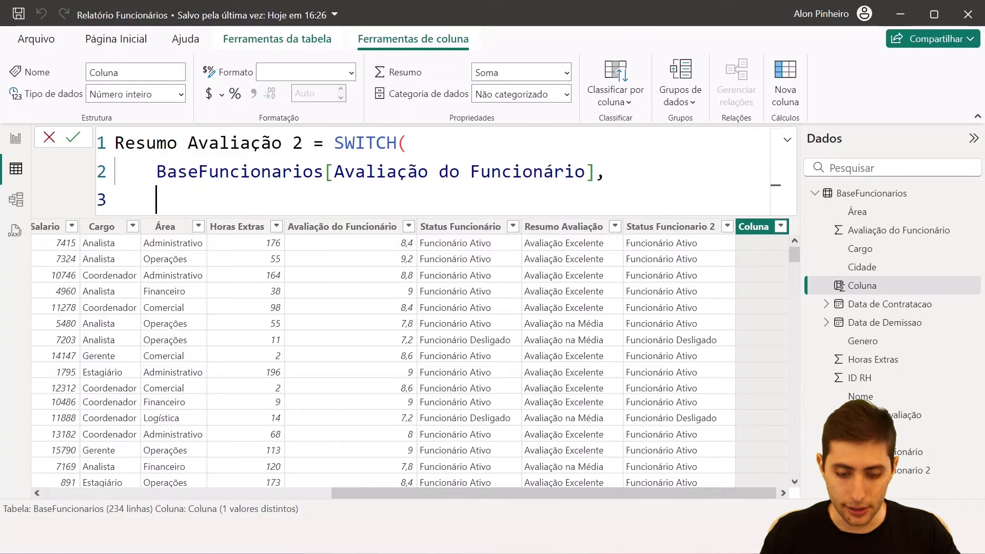
Try to enter >=8 as the first comparison value of the SWITCH, followed by a comma and a new line.
type(">=")
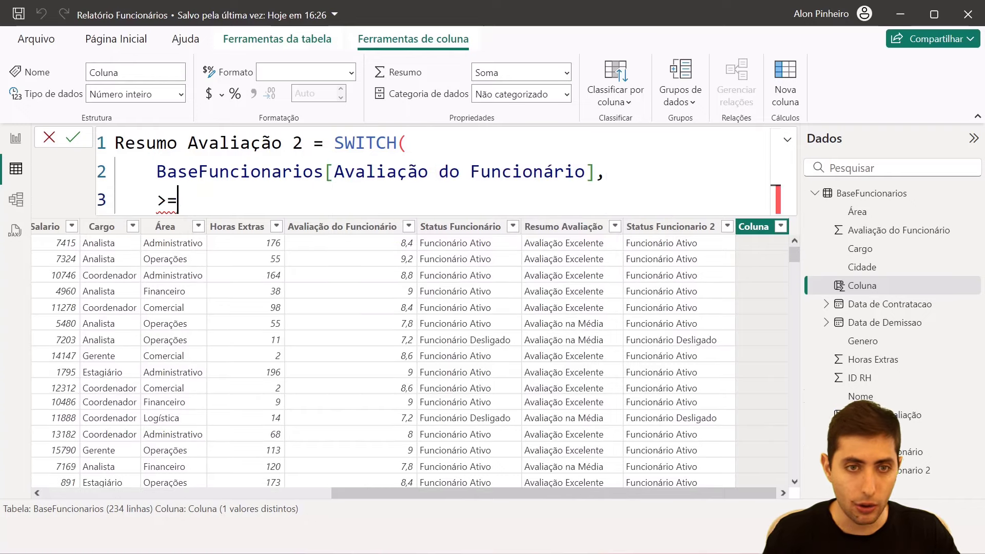
type("8,")
key("shift+Return")
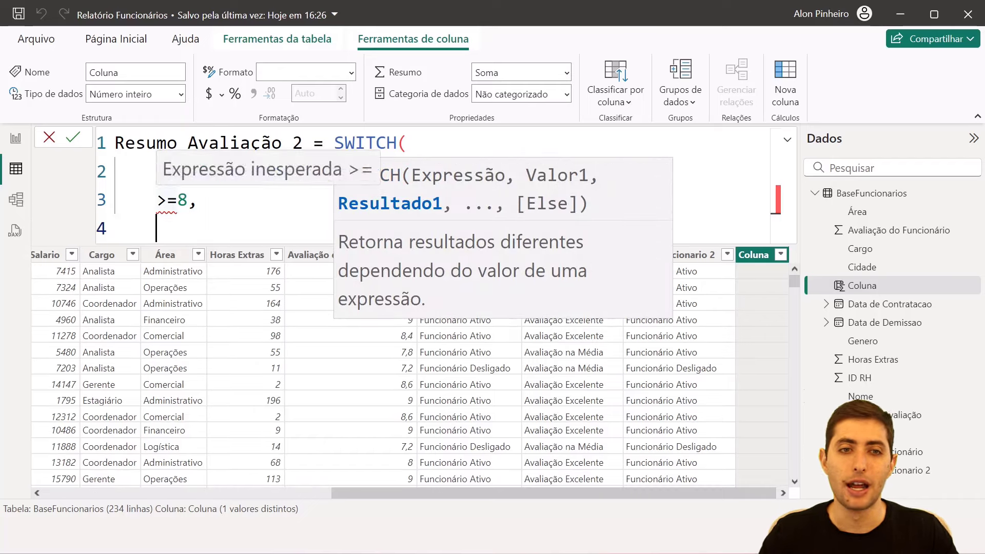
left_click(198, 200)
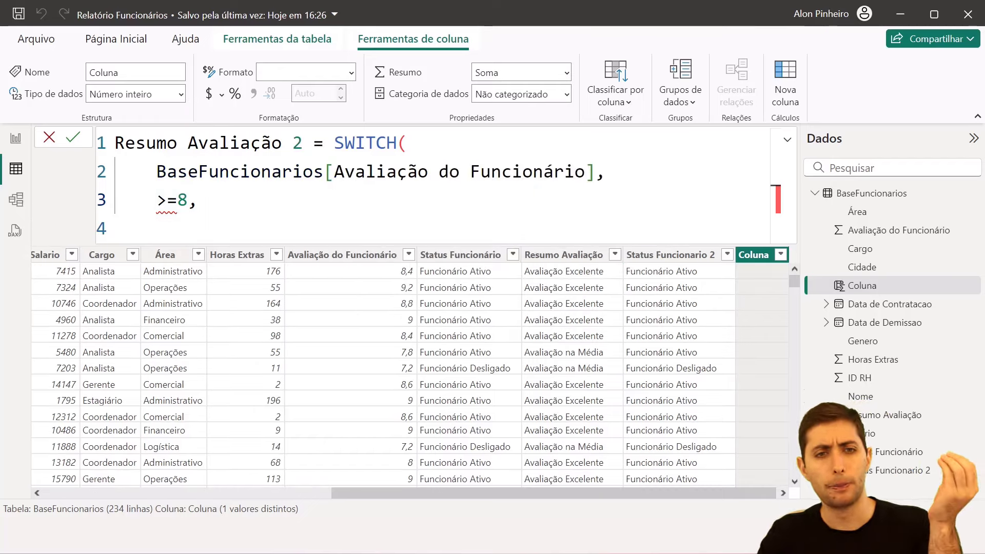
Compare the Avaliação do Funcionário expression with the >=8 value and its comparison operator in the Resumo Avaliação 2 formula.
left_click_drag(156, 171, 607, 171)
left_click_drag(157, 200, 188, 200)
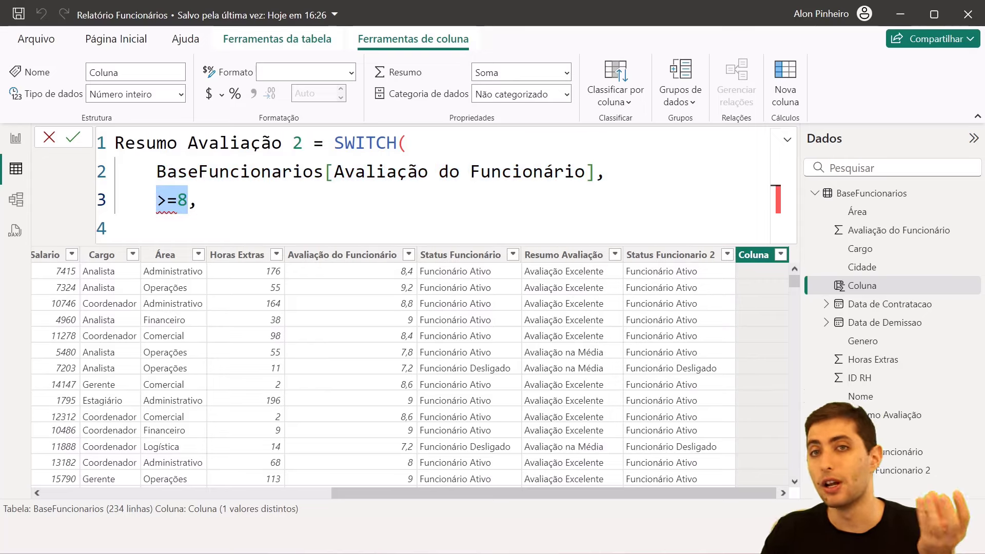
left_click(188, 200)
left_click(156, 228)
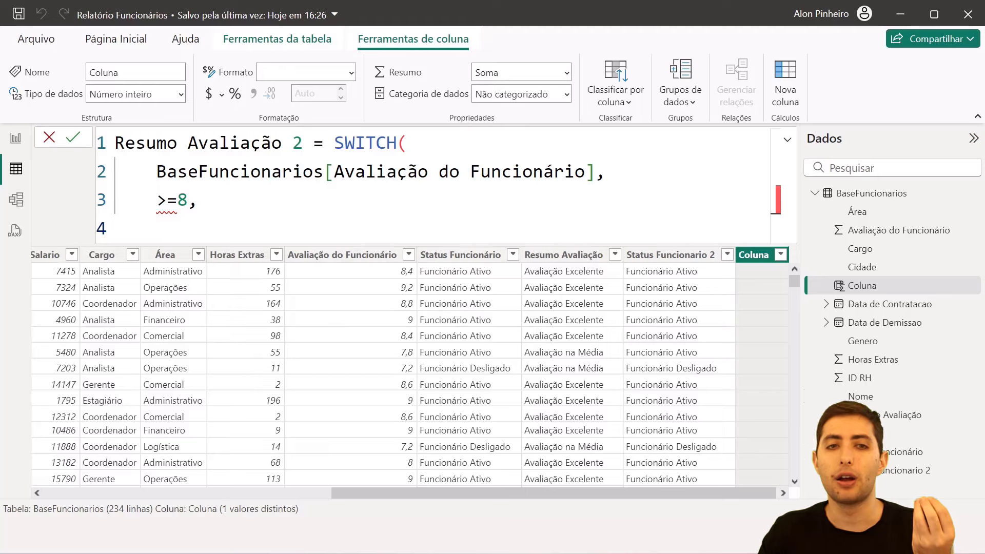
left_click_drag(157, 171, 595, 172)
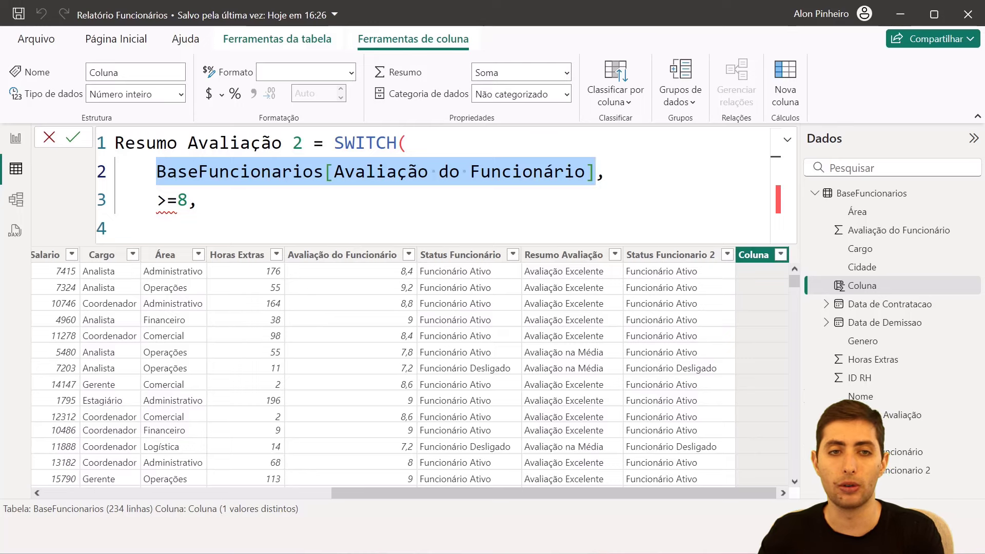
left_click_drag(178, 200, 156, 200)
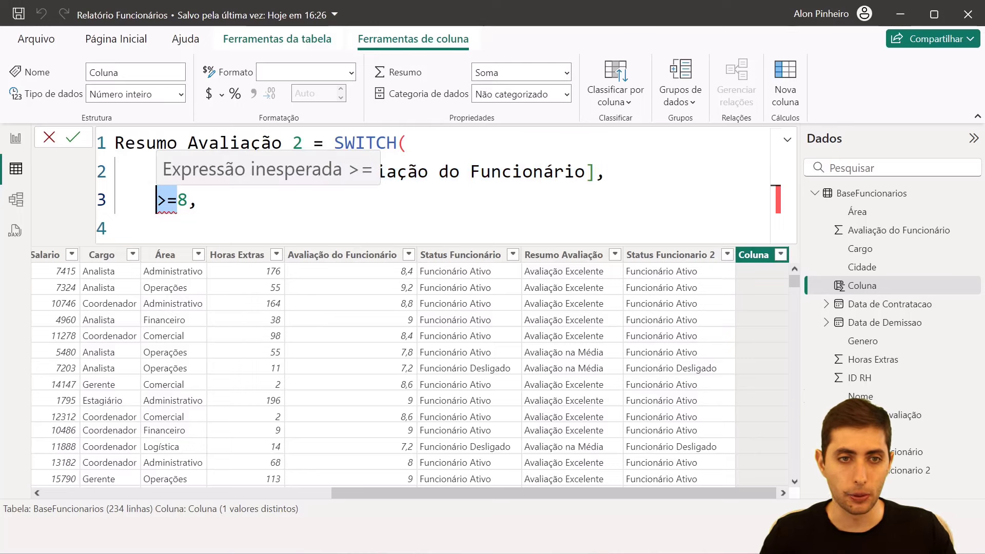
Remove the >= operator from the first comparison value so that only 8 remains.
key("Left")
key("shift+Right")
key("shift+Right")
key("BackSpace")
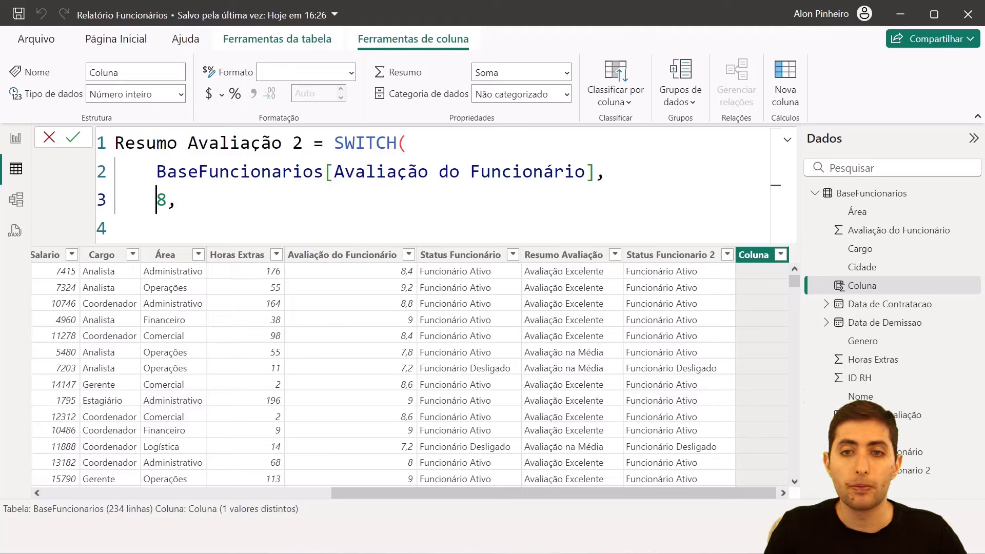
Leave the unfinished formula and delete the Resumo Avaliação 2 column from BaseFuncionarios.
left_click(764, 262)
right_click(750, 276)
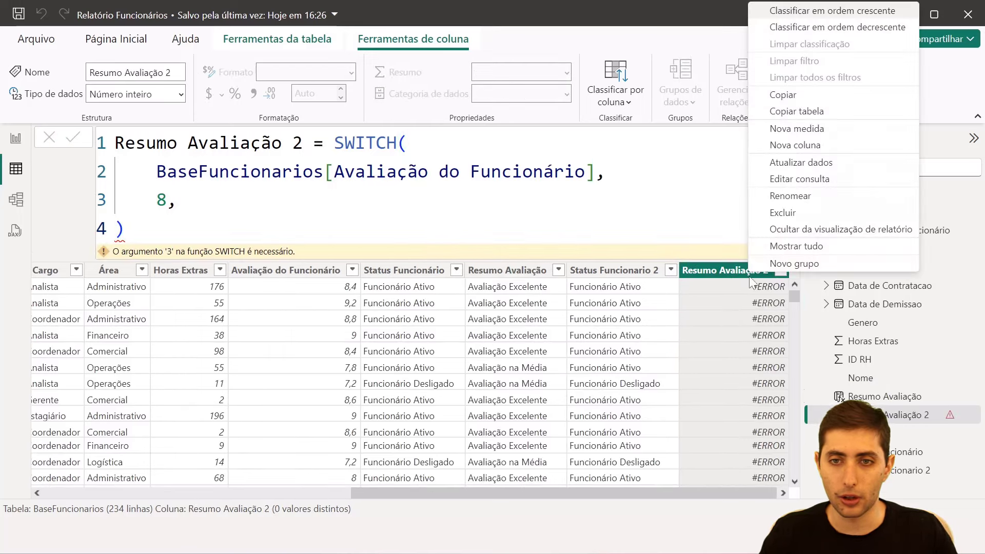
left_click(782, 212)
left_click(574, 300)
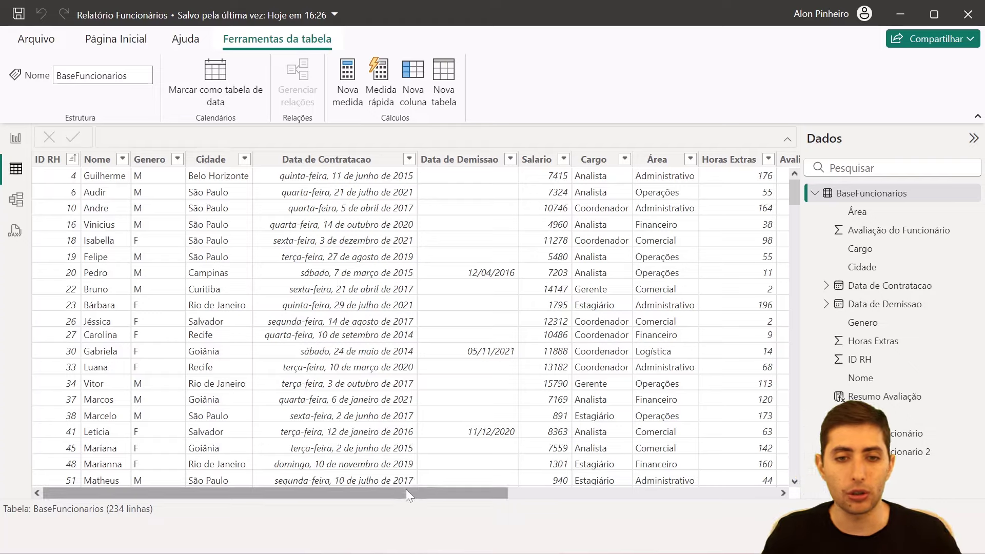
Display the Resumo Avaliação formula and examine how its TRUE() expression relates to the Avaliação do Funcionário >=8 condition.
left_click_drag(496, 489, 765, 490)
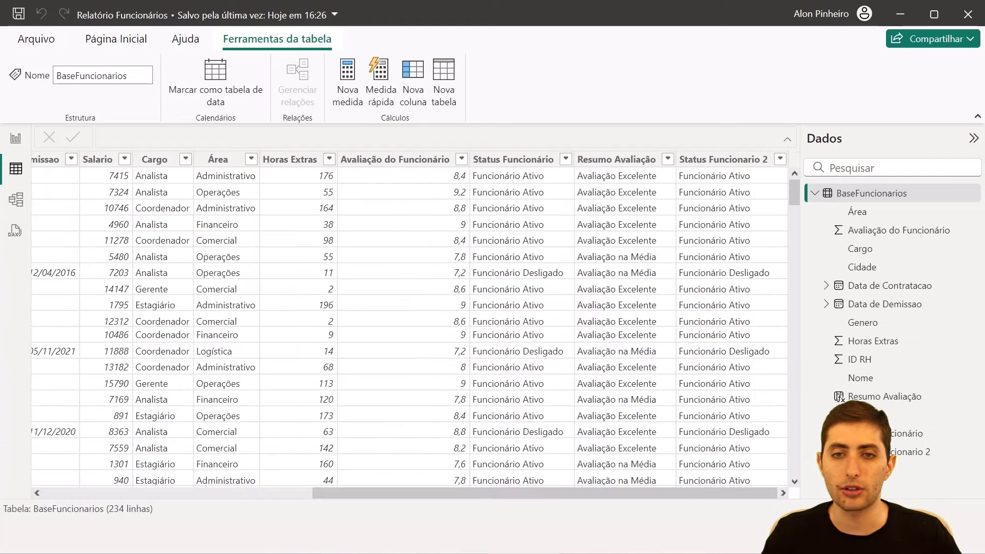
left_click(641, 161)
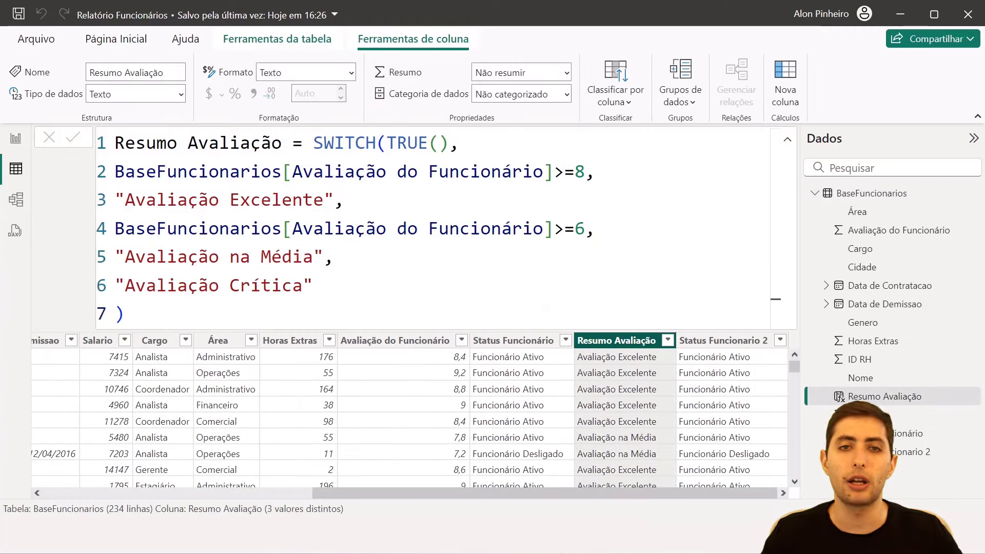
double_click(345, 144)
left_click_drag(387, 143, 450, 143)
left_click(450, 143)
left_click_drag(594, 171, 115, 172)
left_click_drag(387, 143, 429, 143)
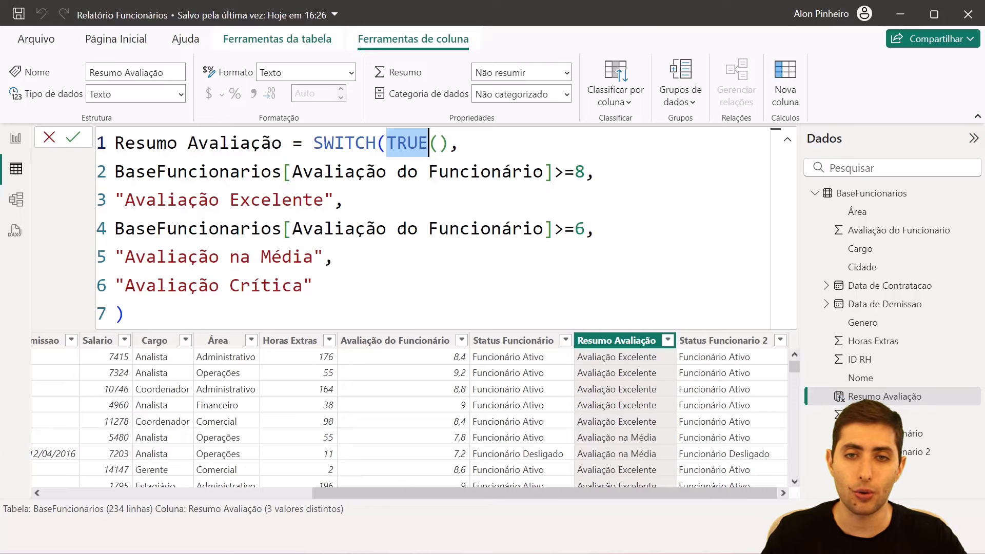
left_click_drag(585, 172, 115, 171)
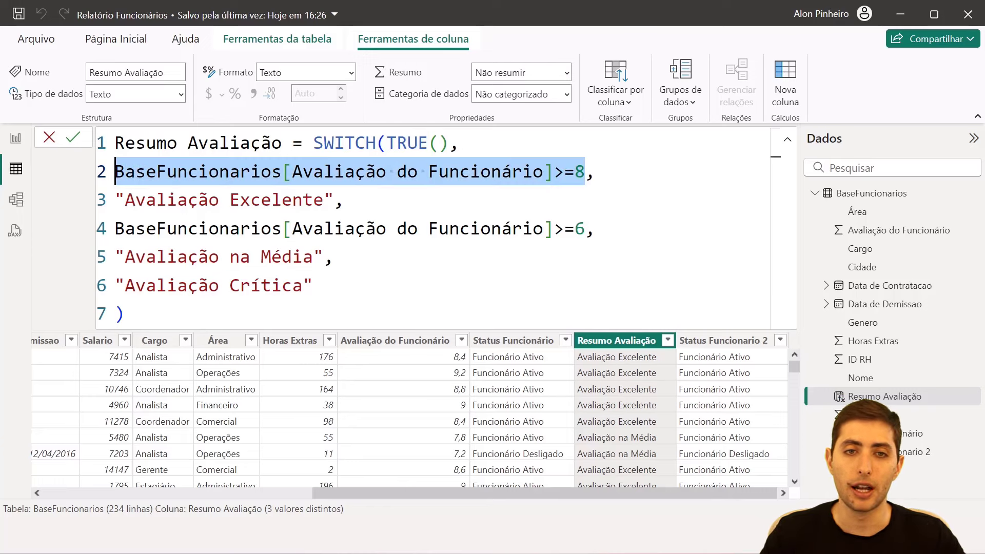
left_click_drag(585, 171, 115, 171)
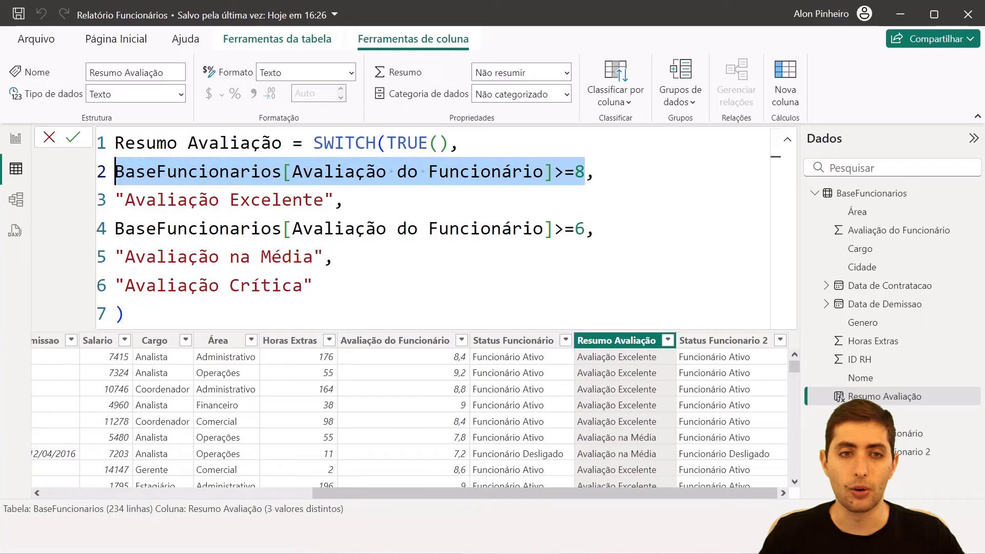
double_click(407, 143)
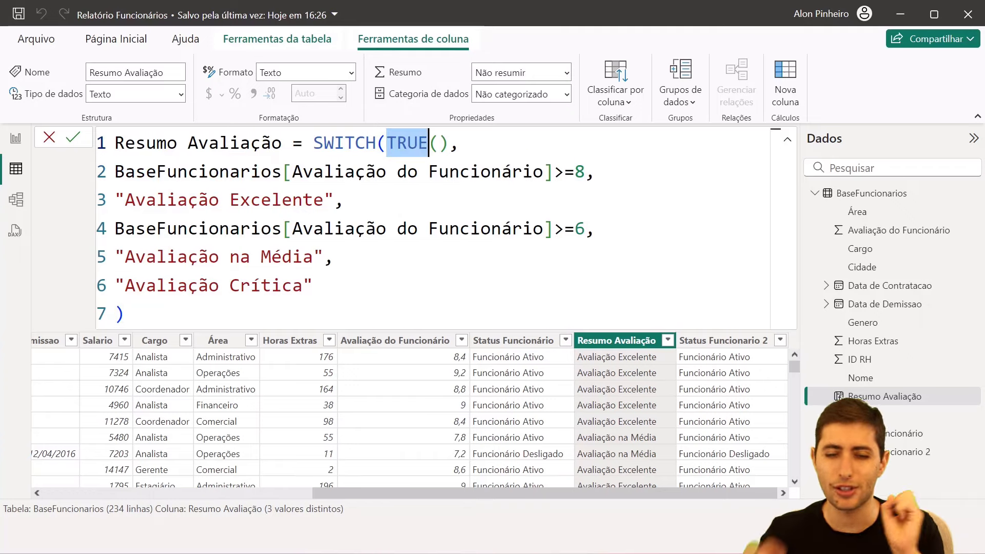
left_click(388, 144)
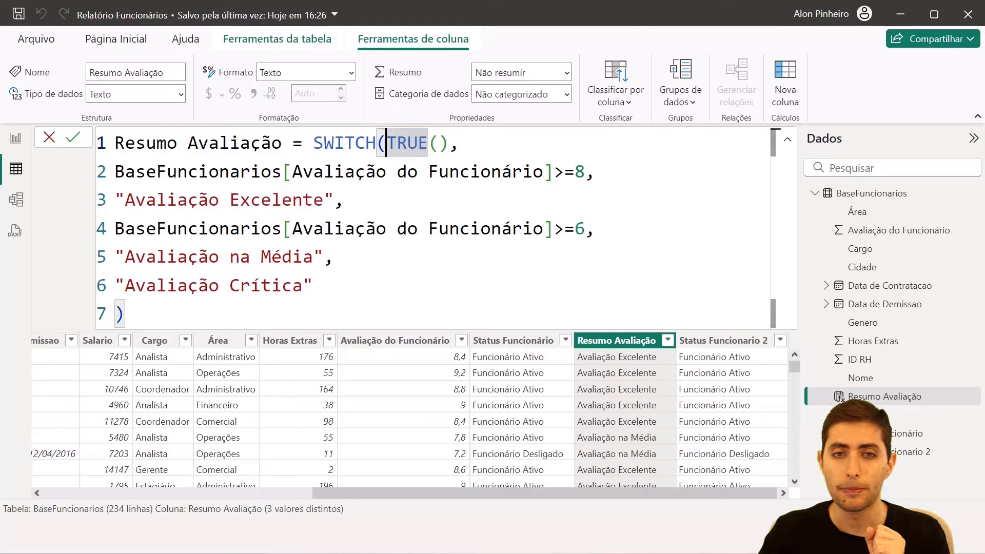
left_click_drag(585, 172, 112, 179)
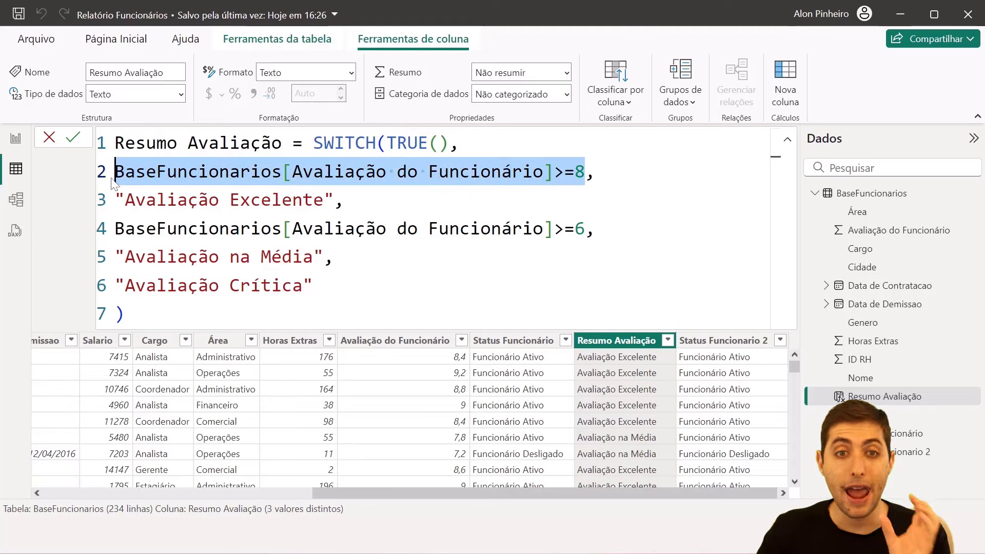
left_click_drag(387, 143, 450, 143)
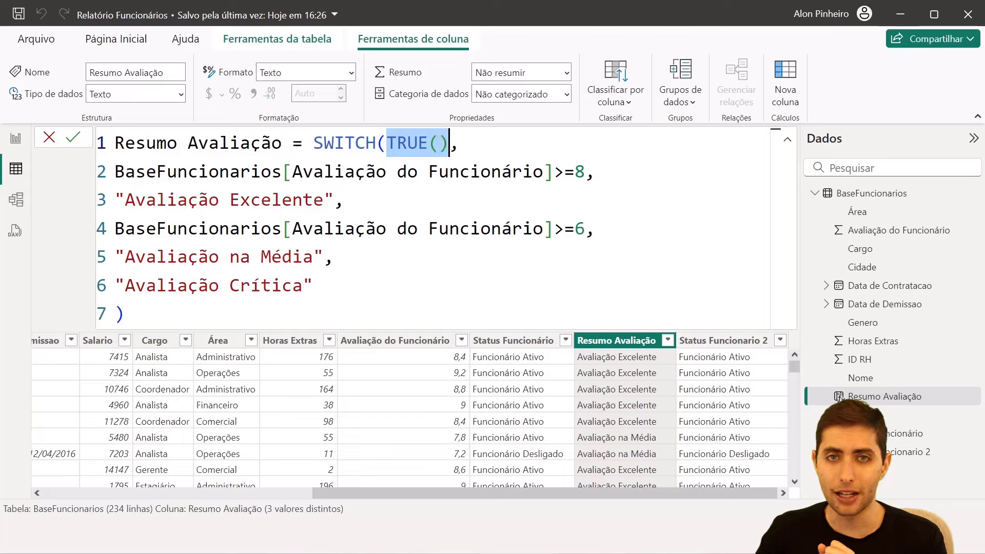
left_click_drag(586, 172, 115, 173)
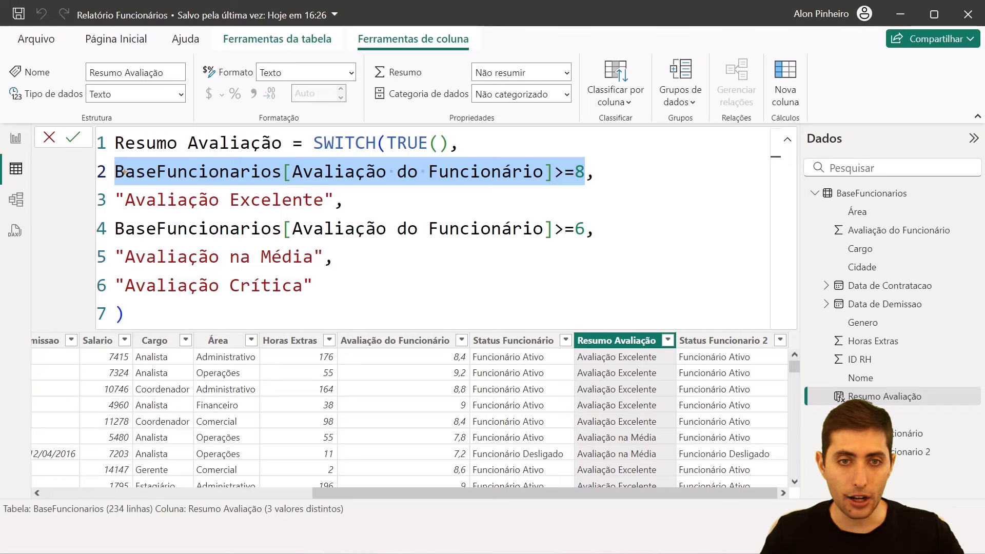
Annotate the >=8 condition with an arrow to the words TRUE and FALSE, and draw a box around TRUE() in the formula.
left_click_drag(587, 152, 673, 152)
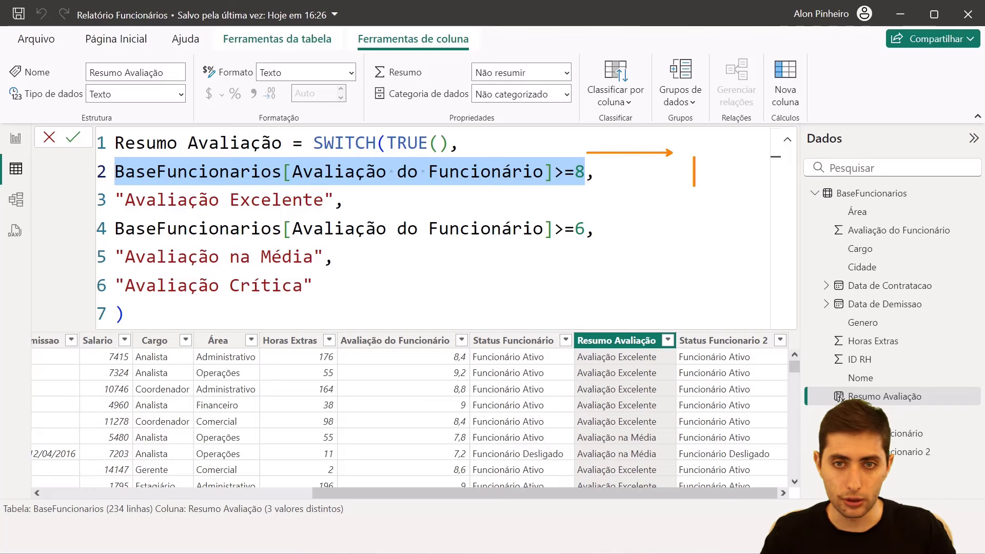
key("Caps_Lock")
type("TRUE")
key("Return")
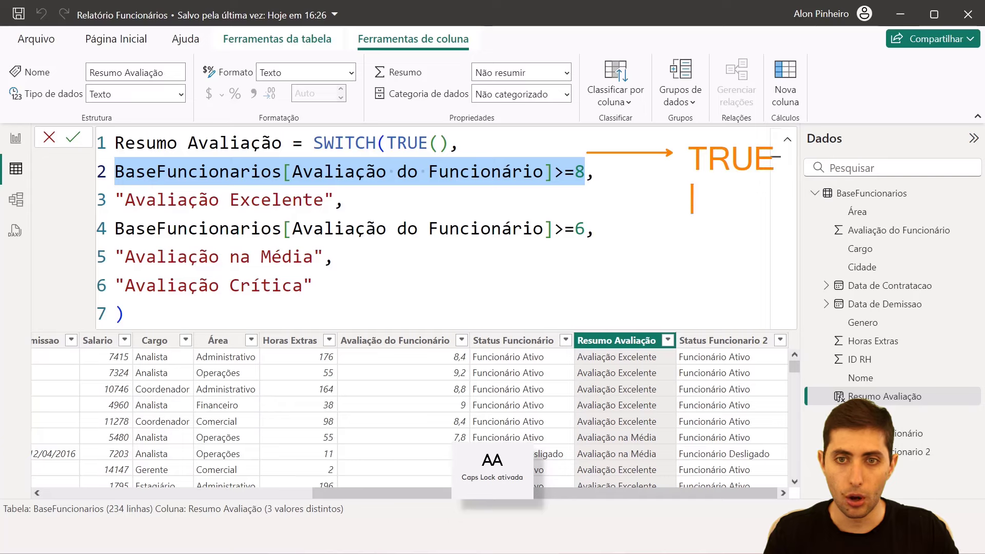
type("FALSE")
key("Escape")
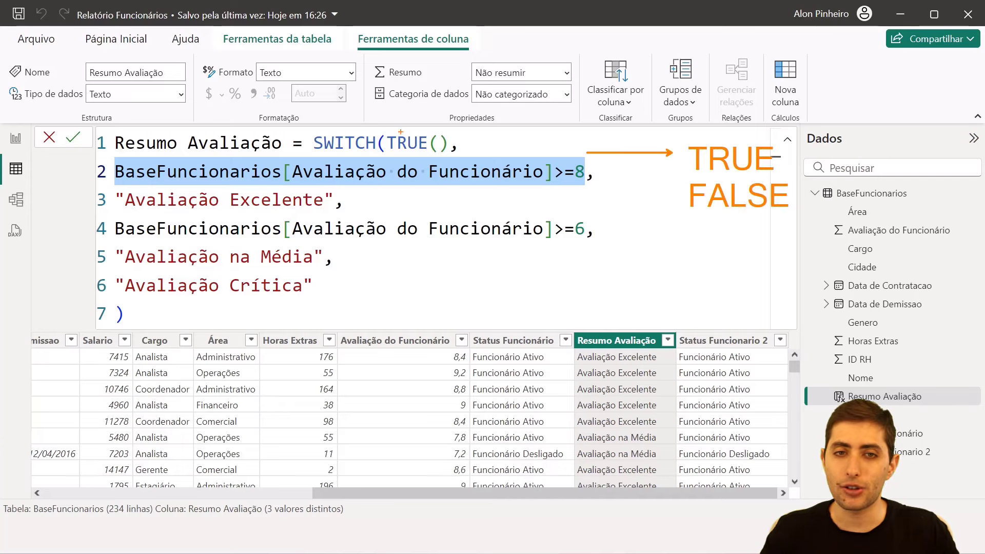
left_click_drag(377, 124, 455, 154)
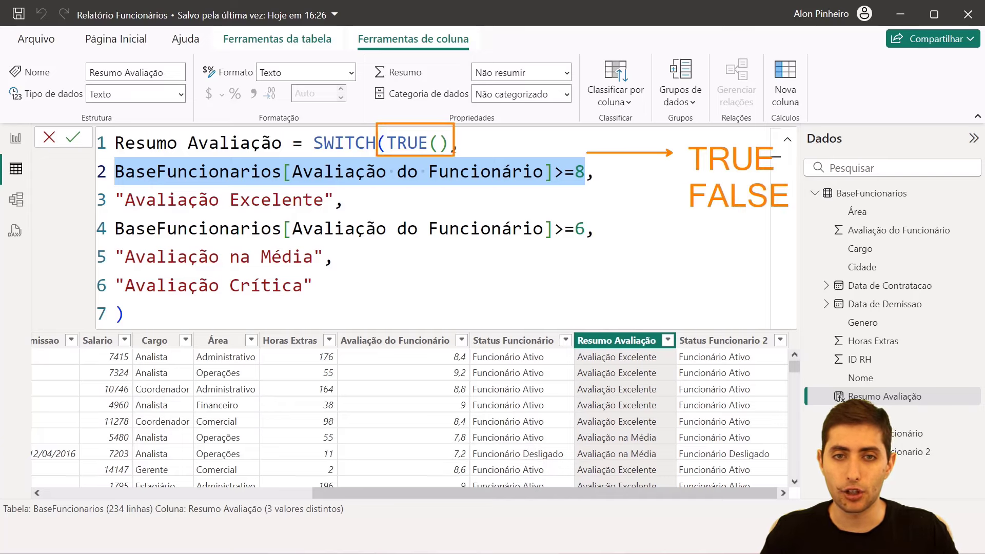
Draw arrows pointing to the boxed TRUE() and back to the >=8 condition, and clear all annotations from the formula.
left_click_drag(511, 106, 459, 132)
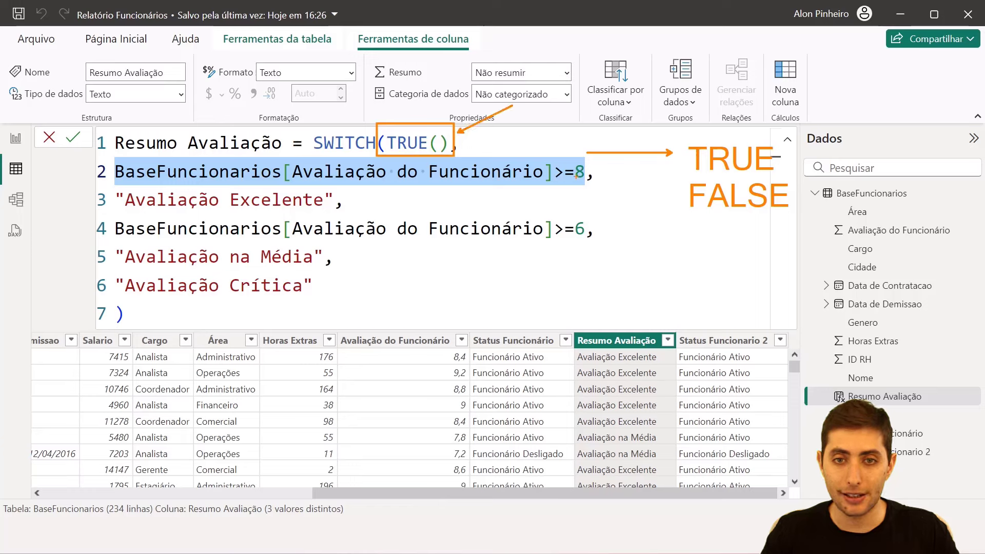
mouse_move(583, 189)
left_mouse_down()
mouse_move(654, 226)
mouse_move(683, 167)
left_mouse_up()
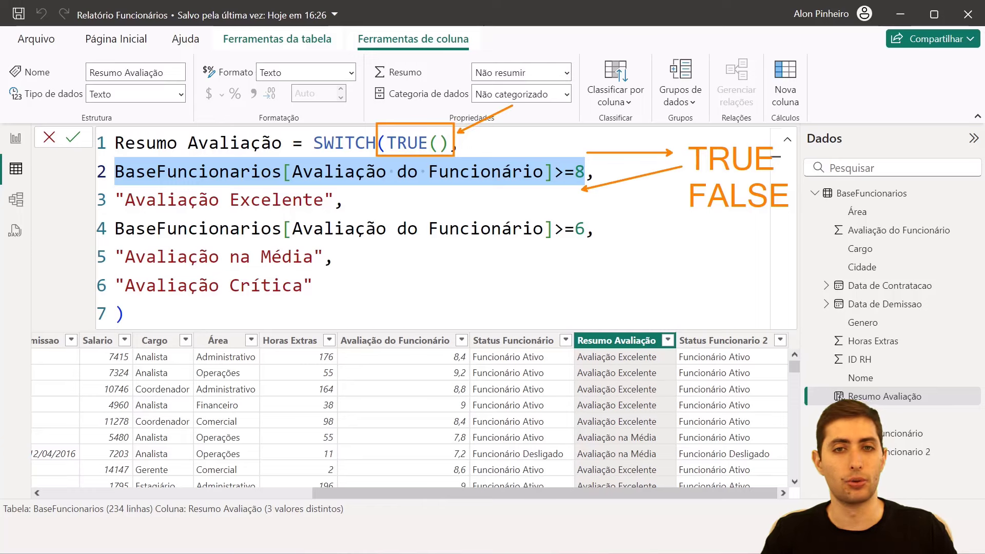
key("ctrl+z")
key("ctrl+z")
key("ctrl+z")
key("ctrl+z")
key("ctrl+z")
key("ctrl+z")
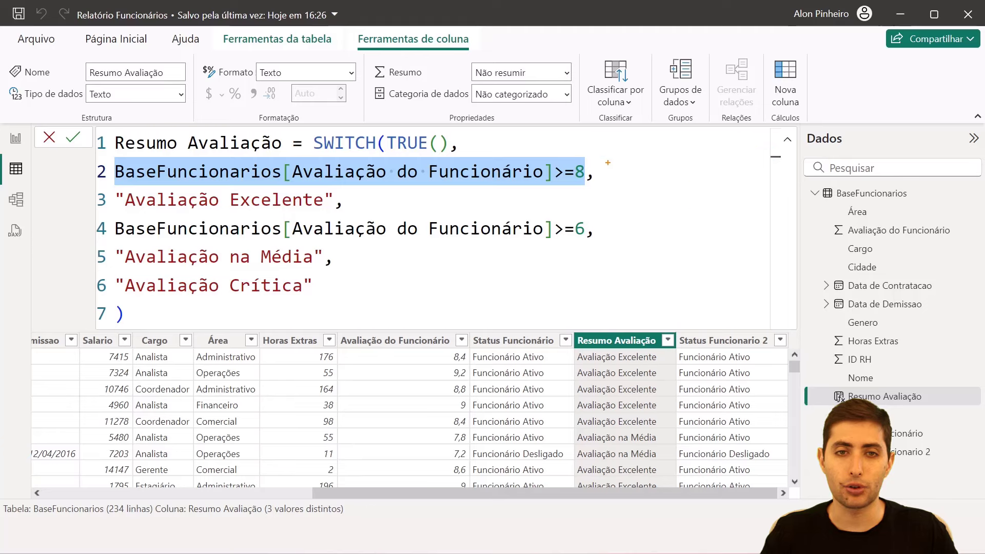
Highlight the "Avaliação Excelente" result with a temporary box, remove it, and mark the TRUE() expression.
mouse_move(361, 213)
left_mouse_down()
mouse_move(103, 177)
mouse_move(107, 185)
left_mouse_up()
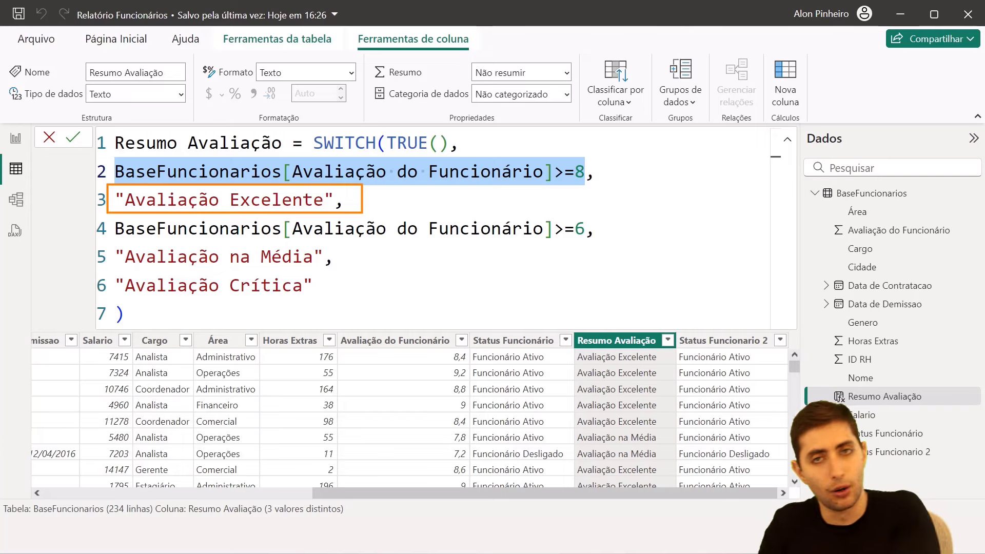
key("ctrl+z")
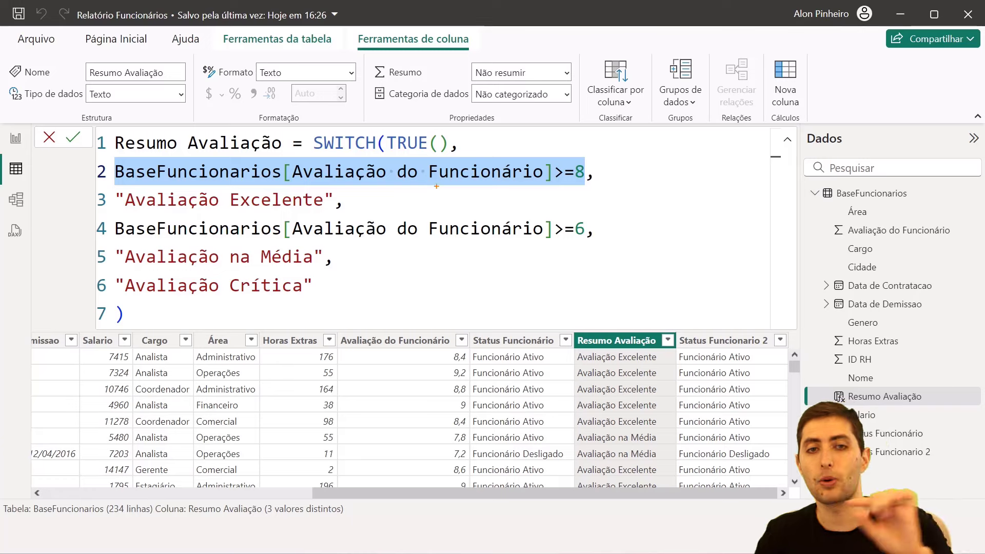
left_click_drag(381, 134, 456, 154)
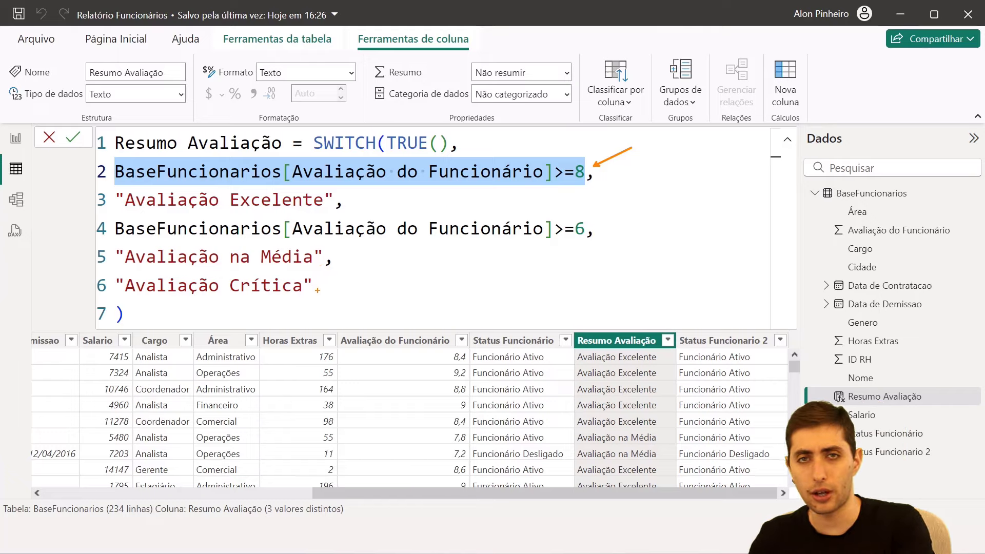
Examine the Resumo Avaliação values across the table rows and the formula's closing lines with the "Avaliação Crítica" default result.
scroll(656, 393, "down", 4)
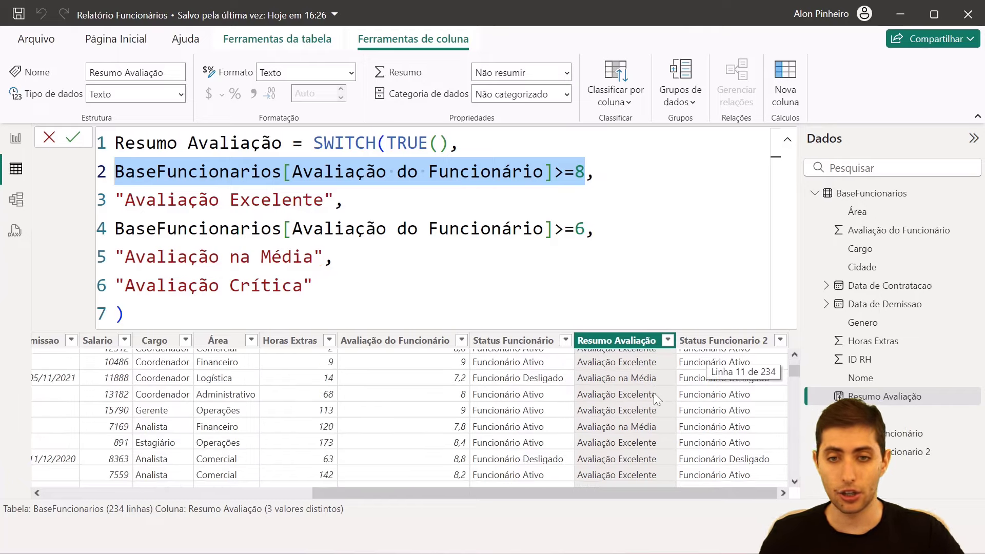
scroll(655, 387, "up", 4)
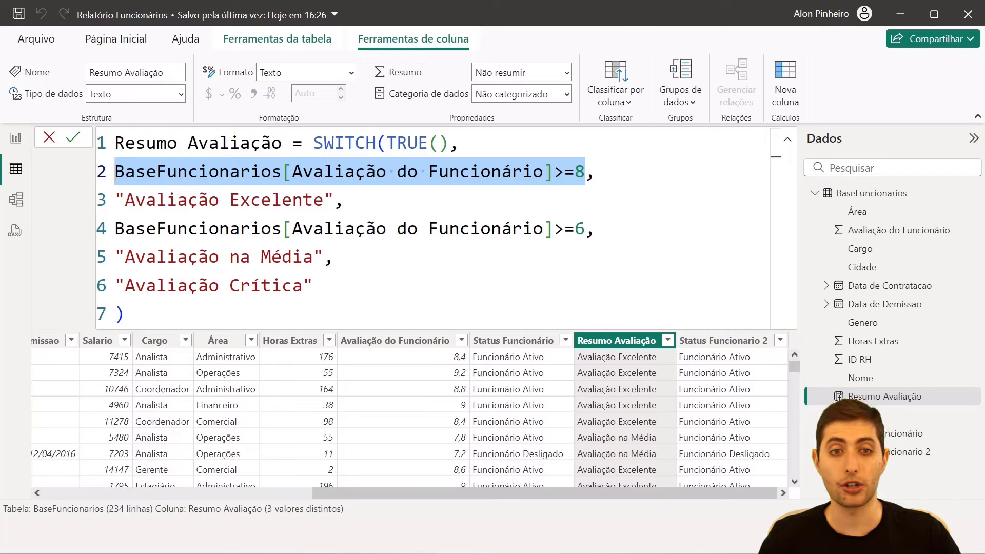
left_click(477, 314)
key("Up")
key("Up")
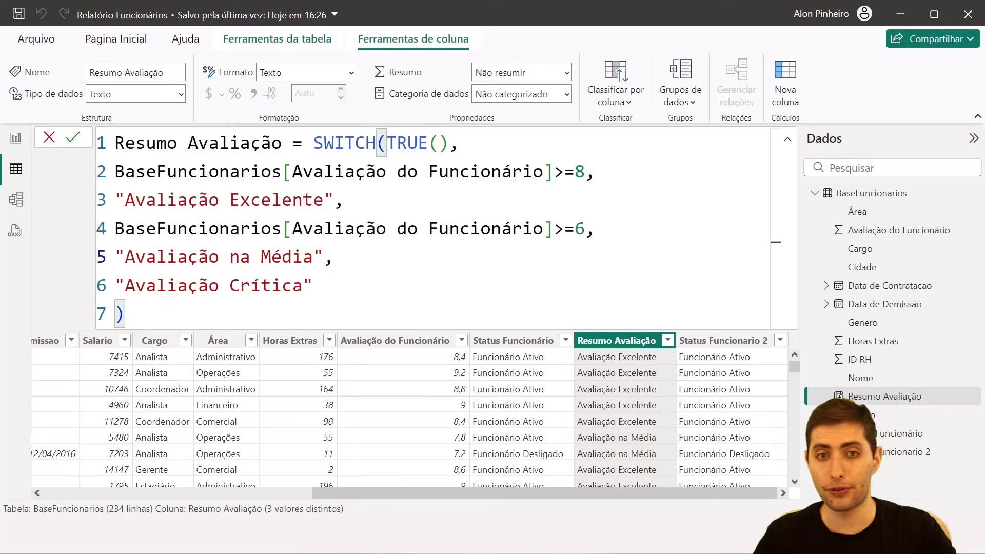
left_click_drag(318, 286, 116, 314)
left_click(136, 286)
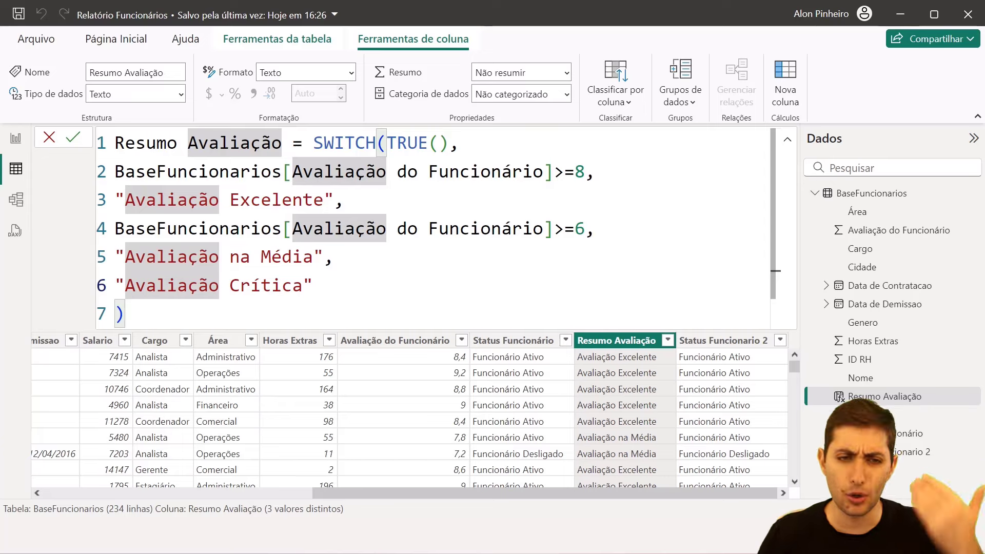
left_click(126, 314)
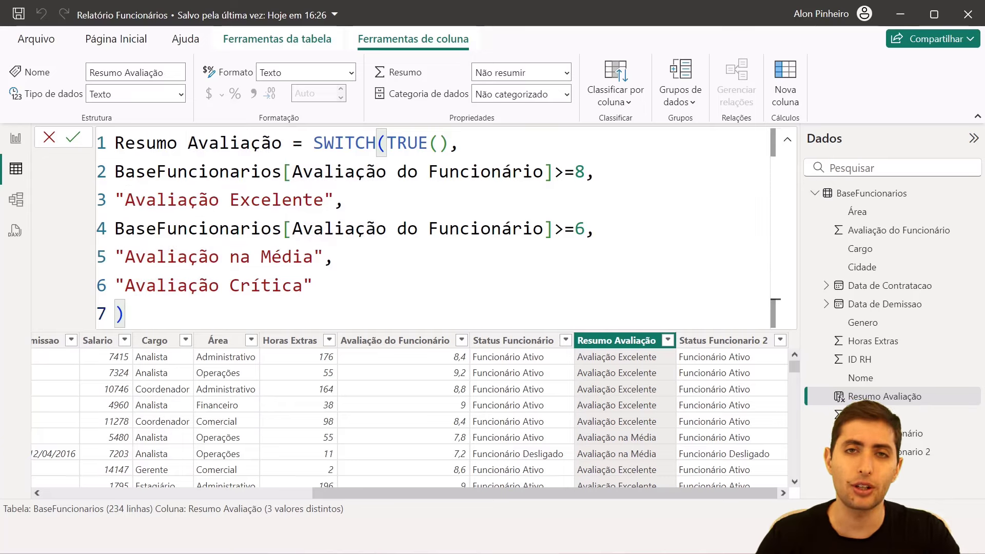